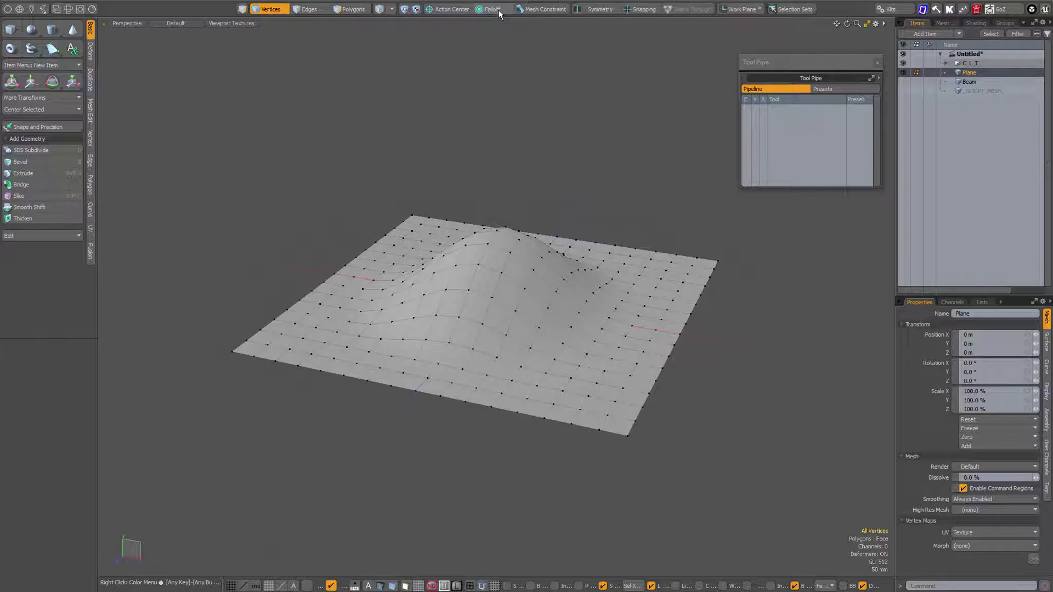
Activate the Transform tool in scale mode and give it a Path falloff.
left_click(498, 9)
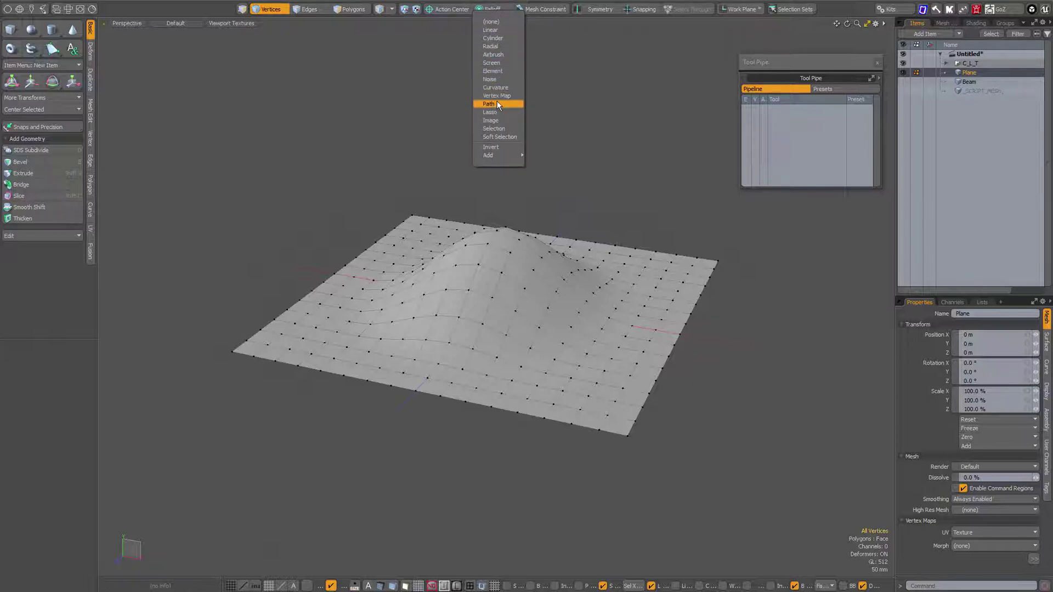
left_click(500, 136)
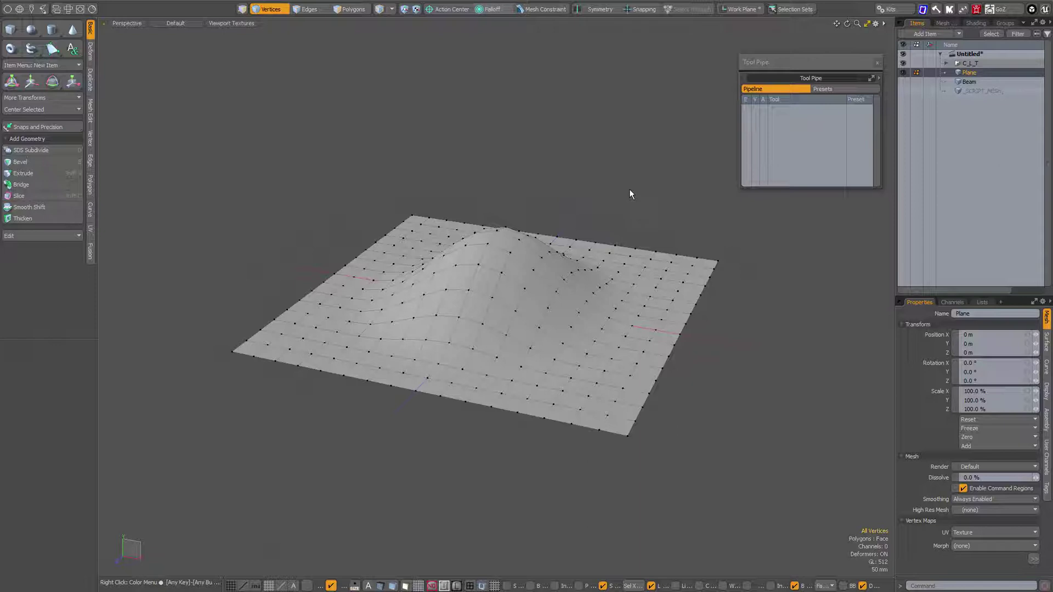
key("y")
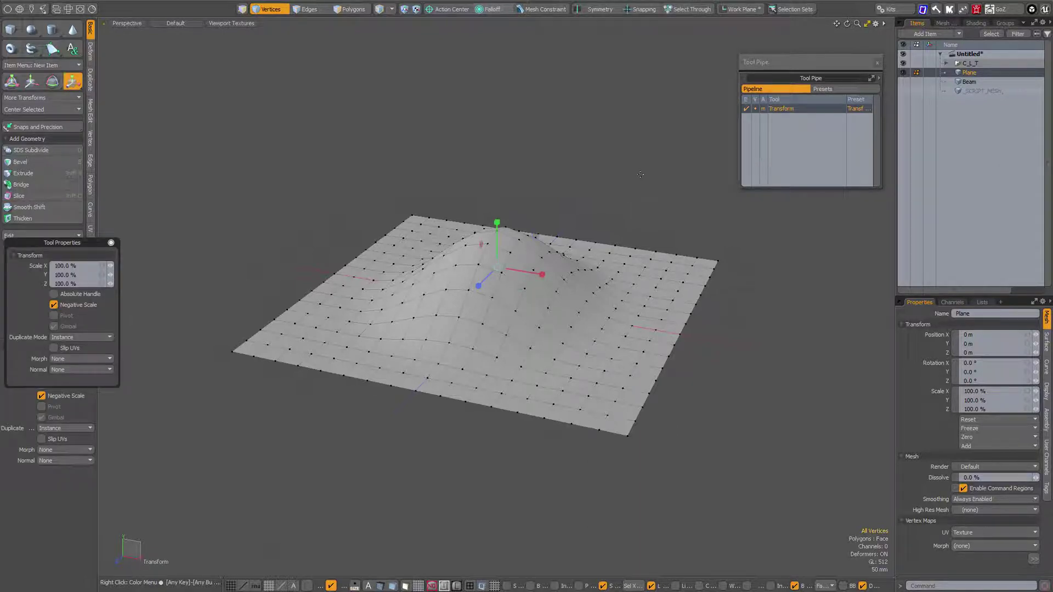
left_click_drag(798, 60, 798, 68)
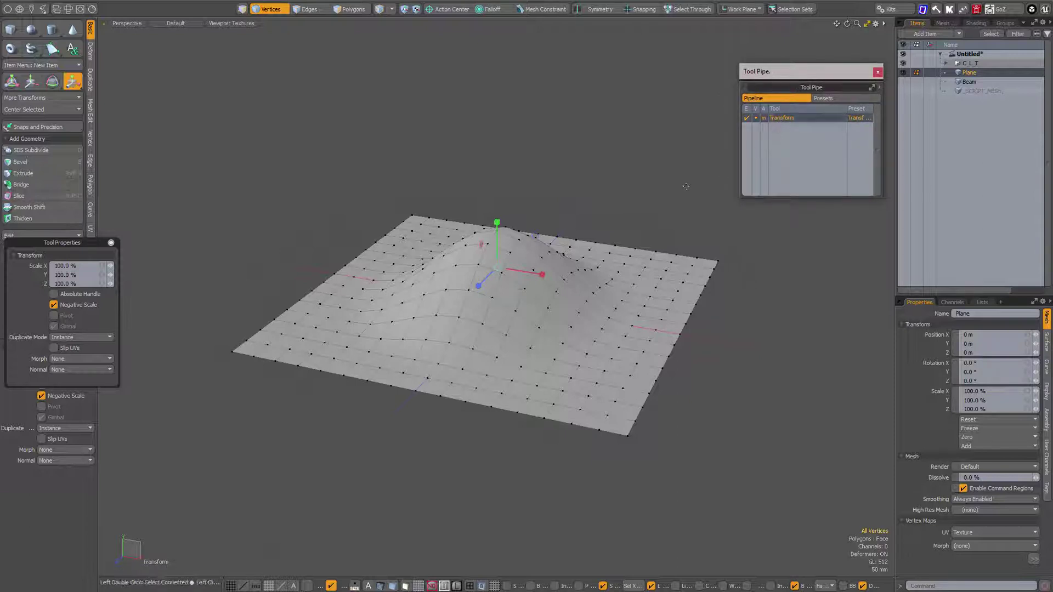
key("grave")
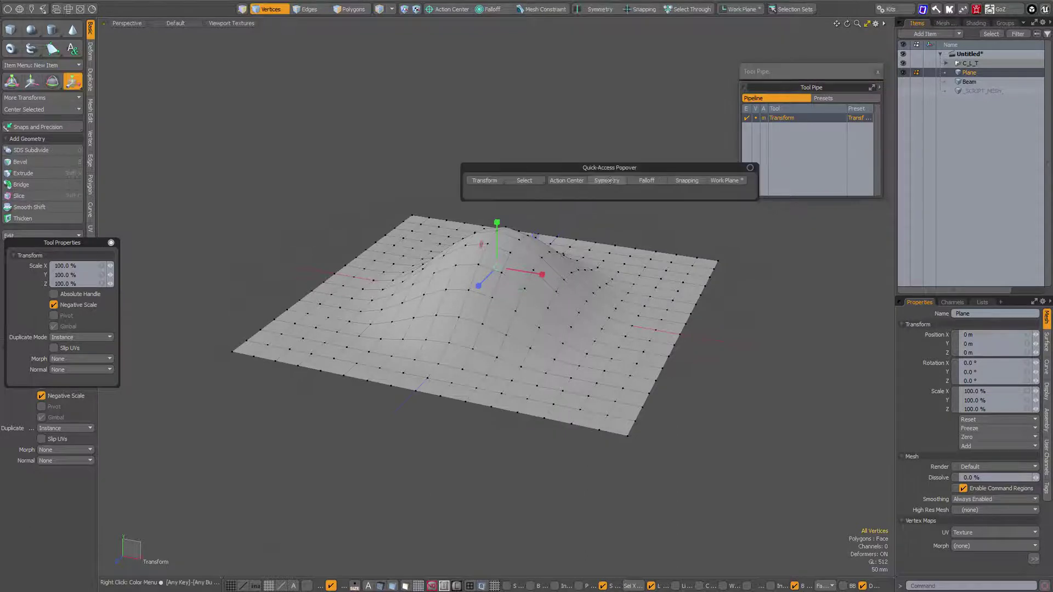
left_click(644, 181)
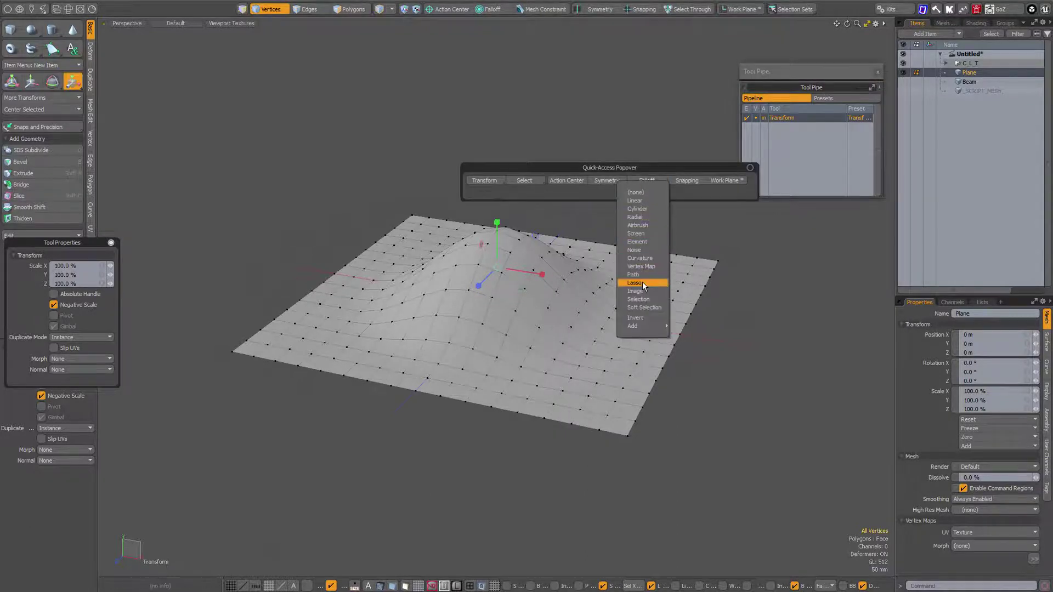
left_click(643, 272)
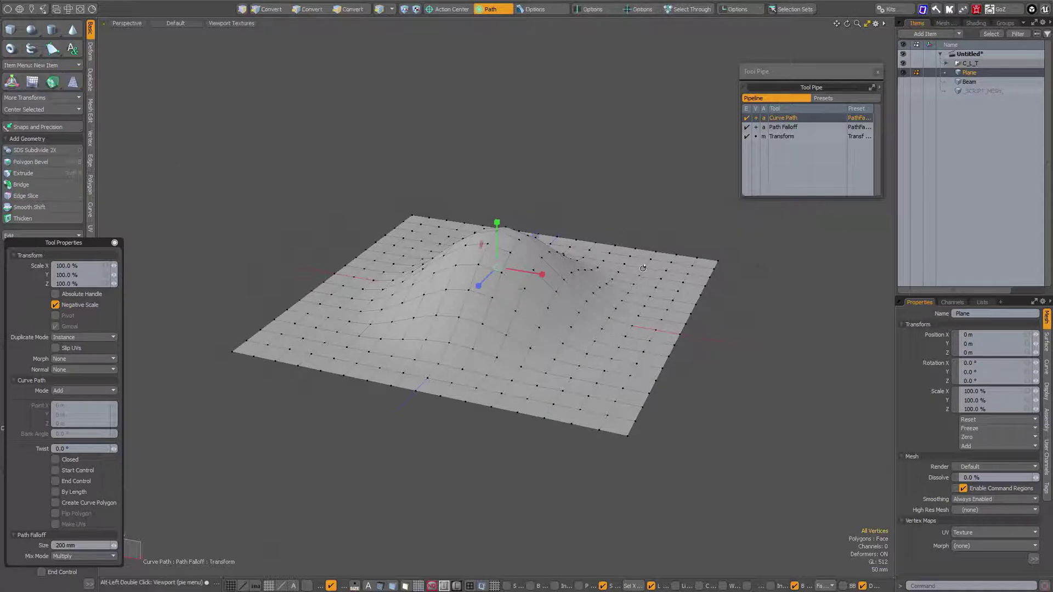
left_click_drag(659, 267, 730, 208, "alt")
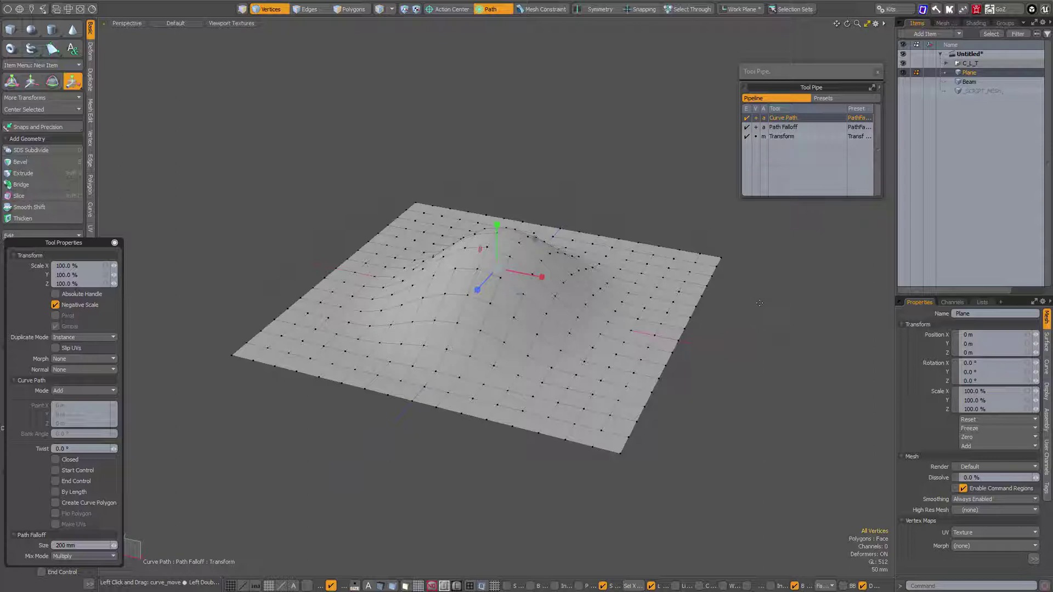
left_click(813, 293)
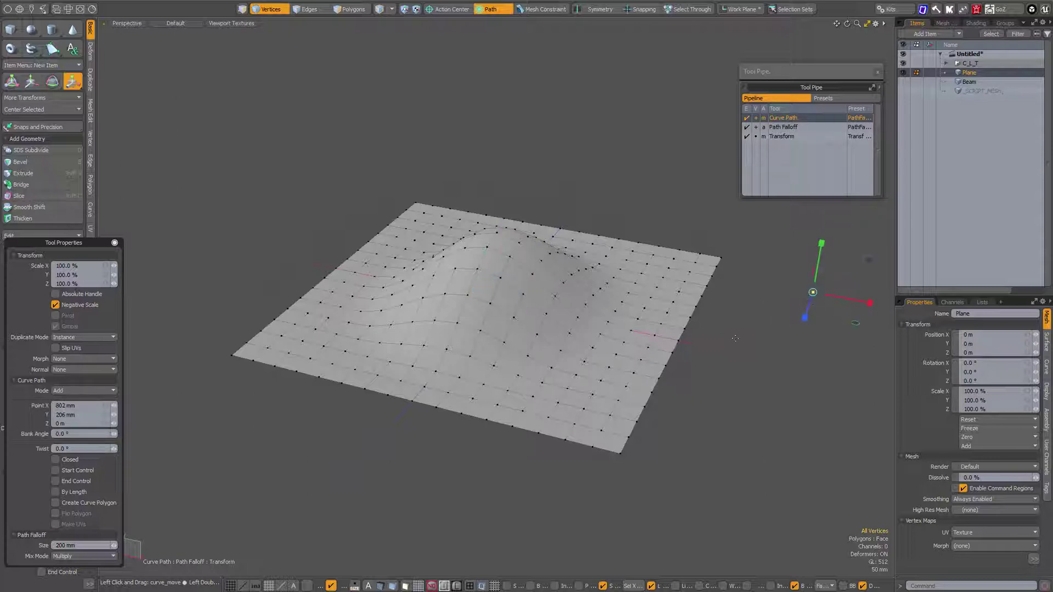
left_click(712, 347)
Set the action center to Origin for the scale transform.
key("grave")
left_click(667, 390)
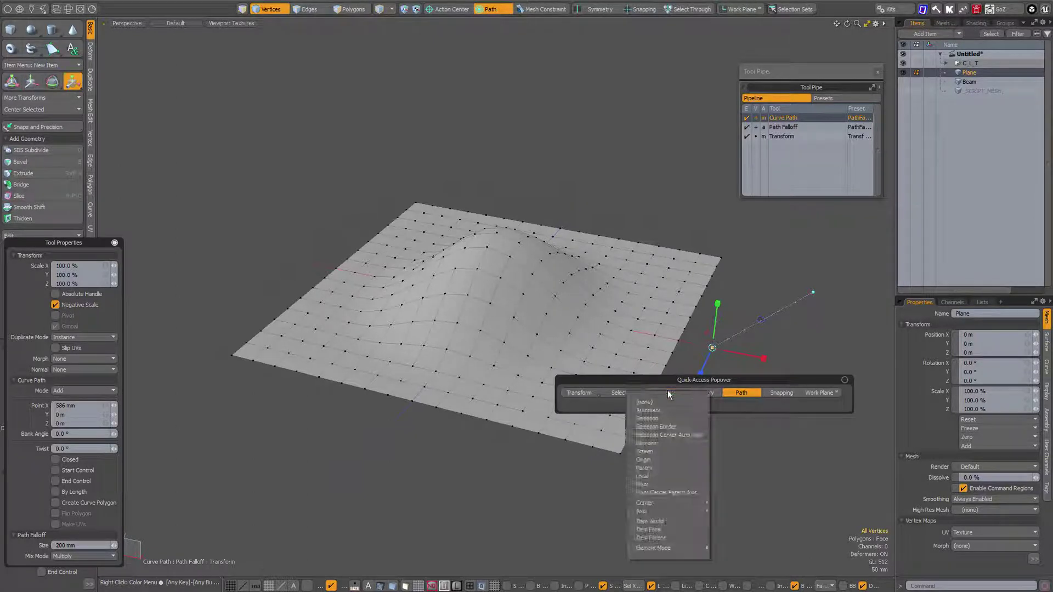
left_click(658, 459)
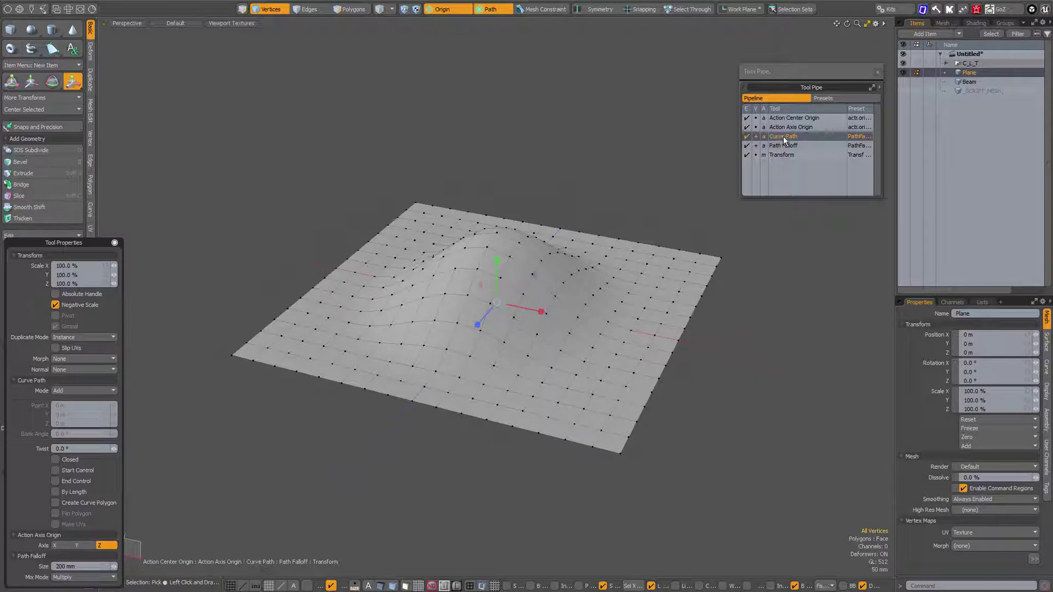
left_click(820, 316)
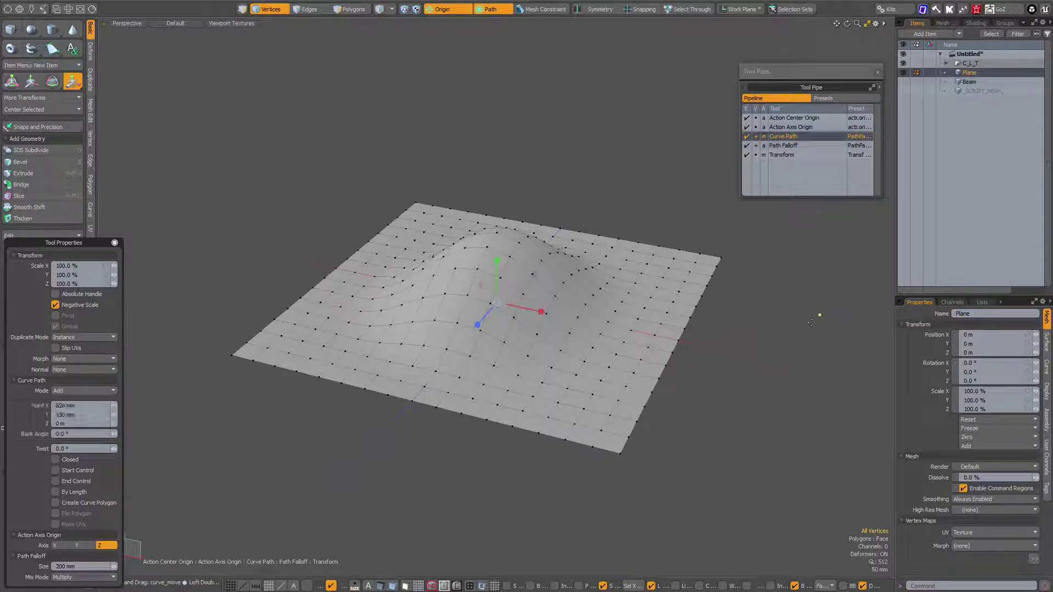
left_click(723, 381)
left_click(406, 328)
left_click_drag(404, 329, 446, 253, "alt")
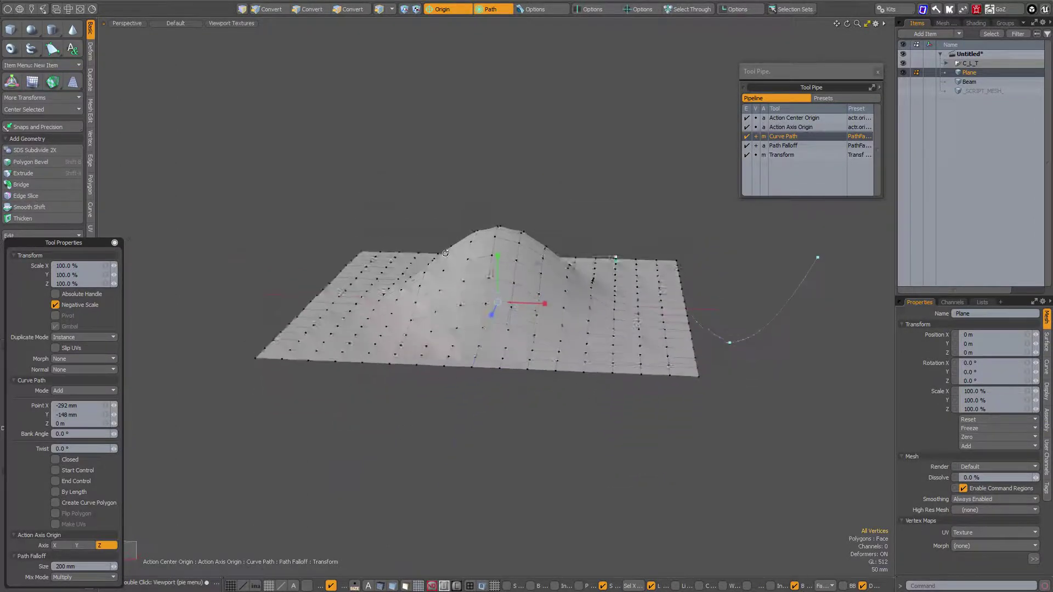
key("1")
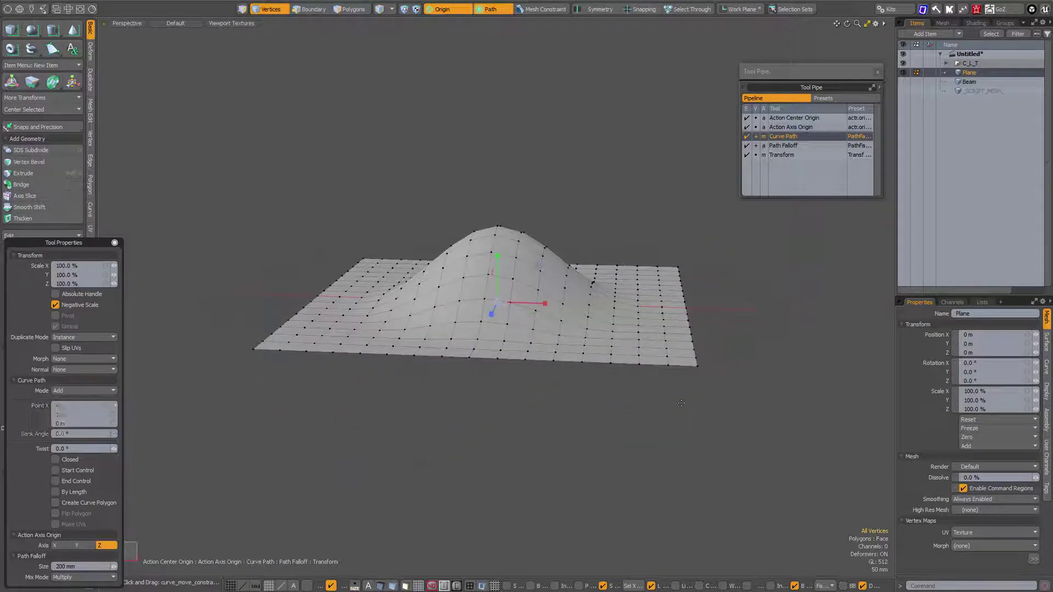
Draw a six-point zigzag falloff path across the whole plane on the ground plane, starting and ending beyond its opposite edges.
left_click_drag(612, 254, 597, 379, "alt")
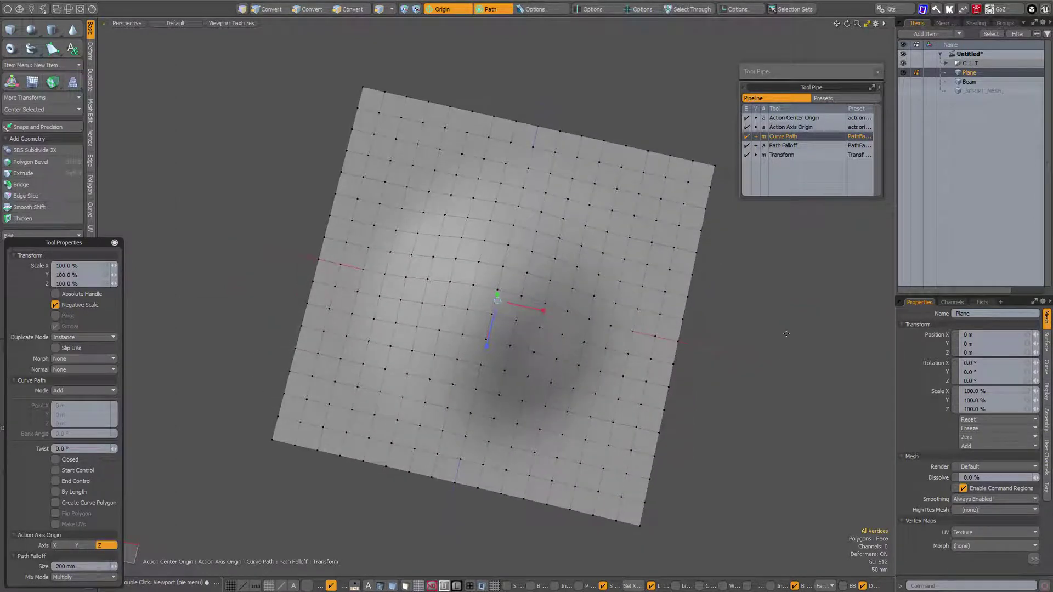
left_click(703, 452)
left_click(600, 233)
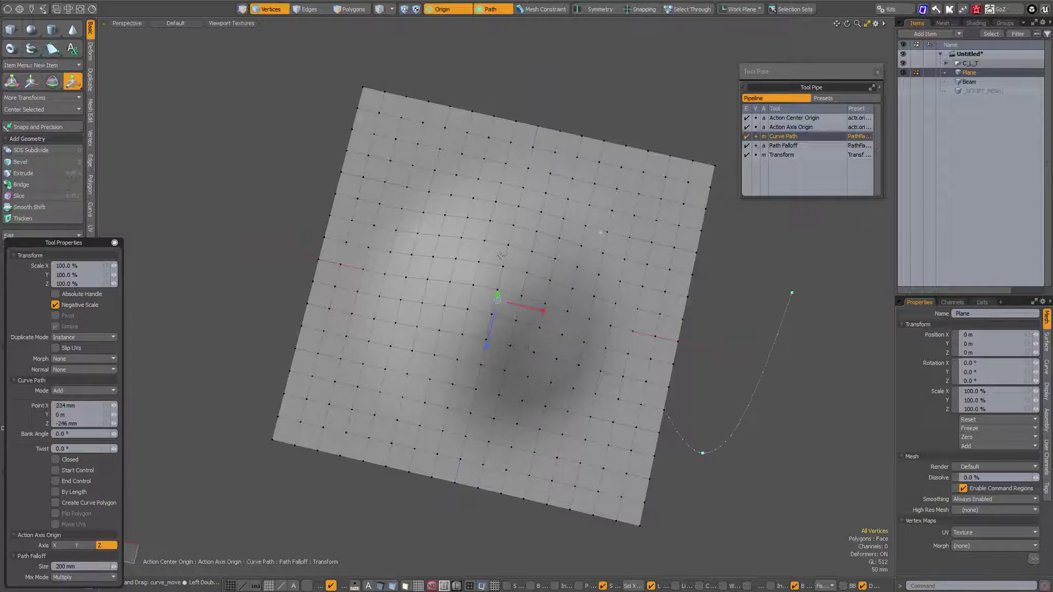
left_click(407, 366)
left_click(376, 186)
left_click(207, 320)
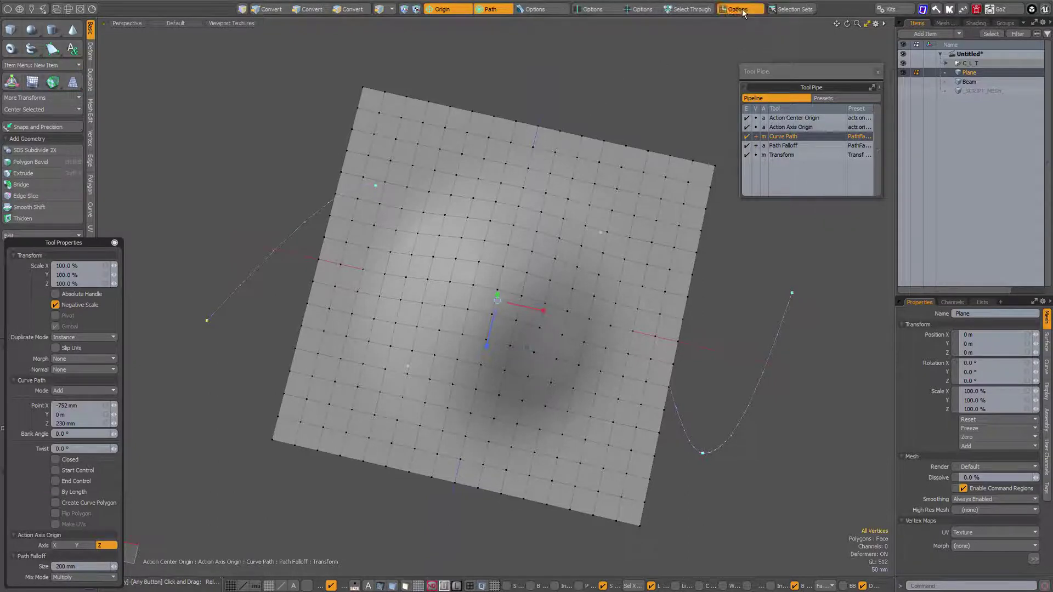
left_click(738, 8, "ctrl")
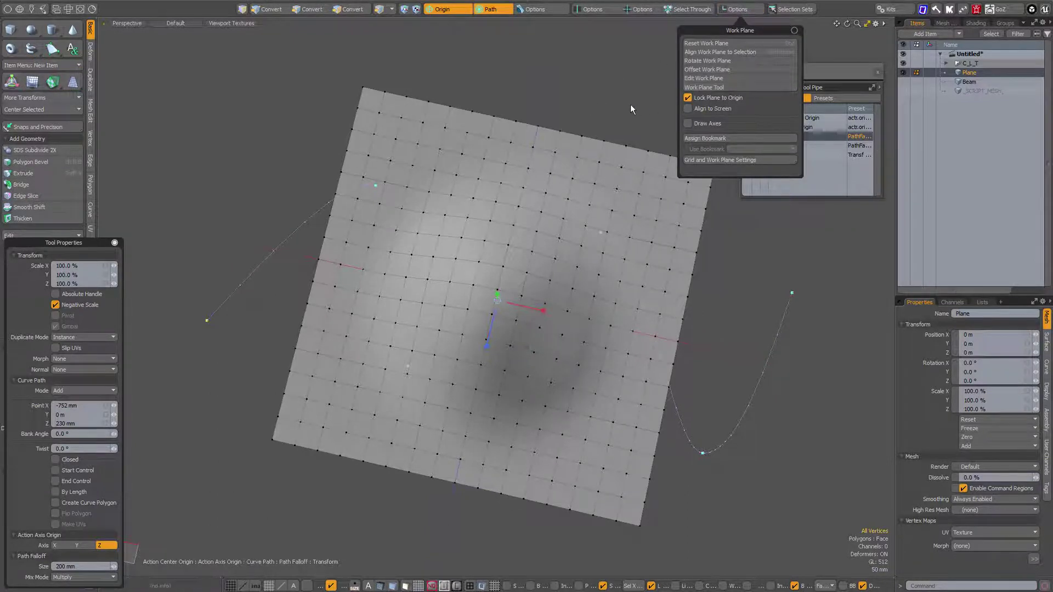
left_click_drag(656, 390, 794, 309, "alt")
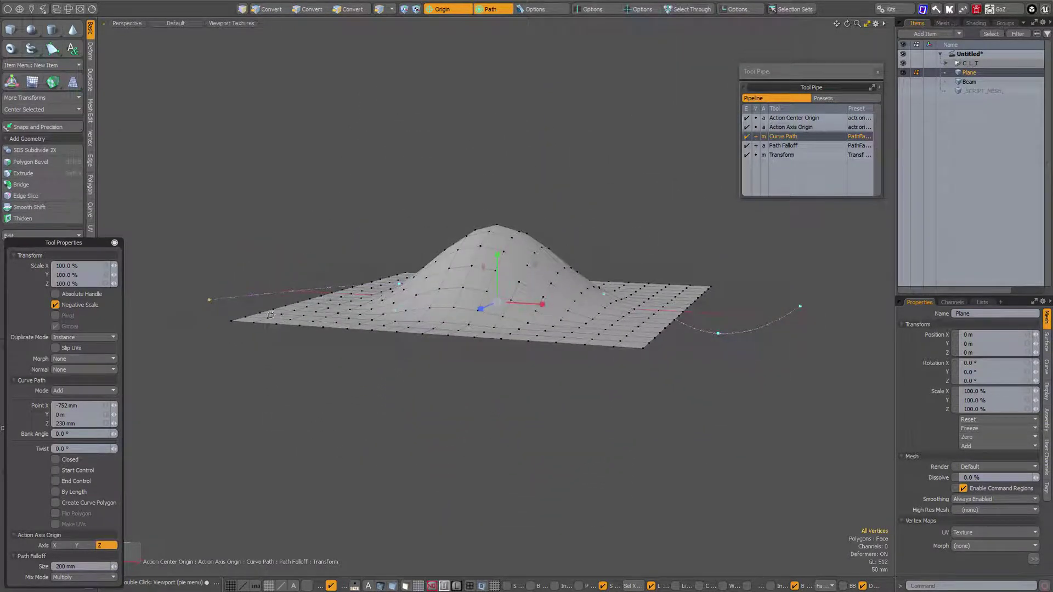
left_click_drag(582, 371, 568, 405, "alt")
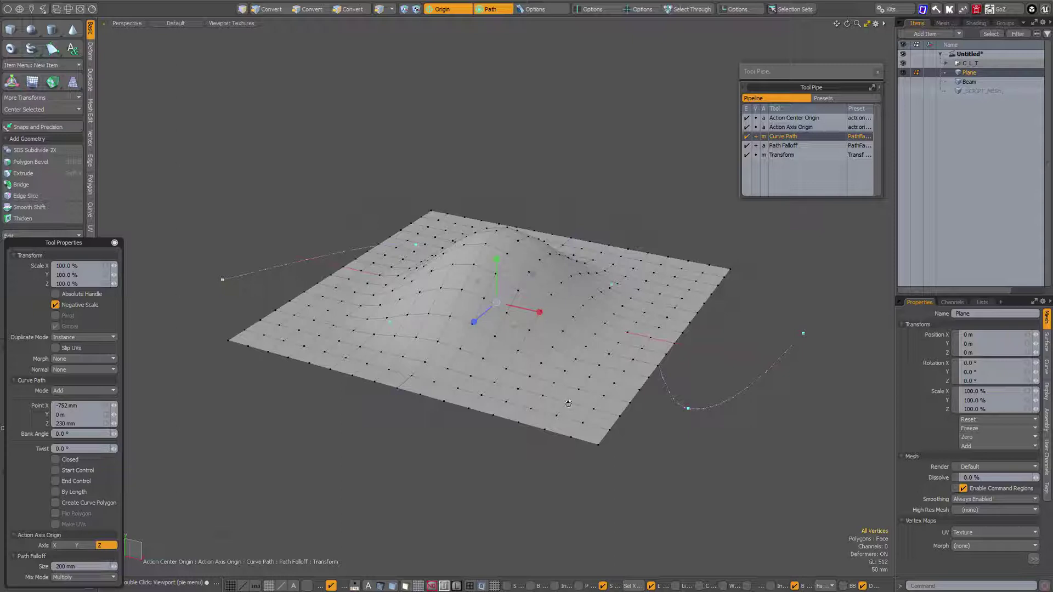
Scale the mesh through the path falloff to about 130.5% in X, 228.5% in Y and 131% in Z.
mouse_move(81, 241)
left_mouse_down()
mouse_move(88, 228)
mouse_move(78, 242)
left_mouse_up()
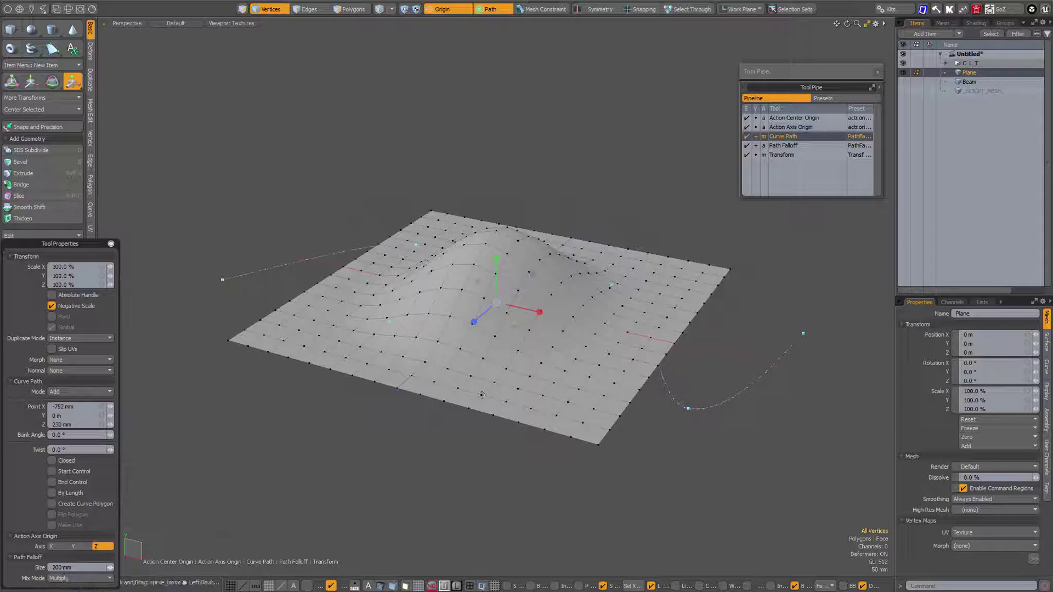
left_click_drag(497, 259, 497, 196)
left_click_drag(539, 313, 554, 315)
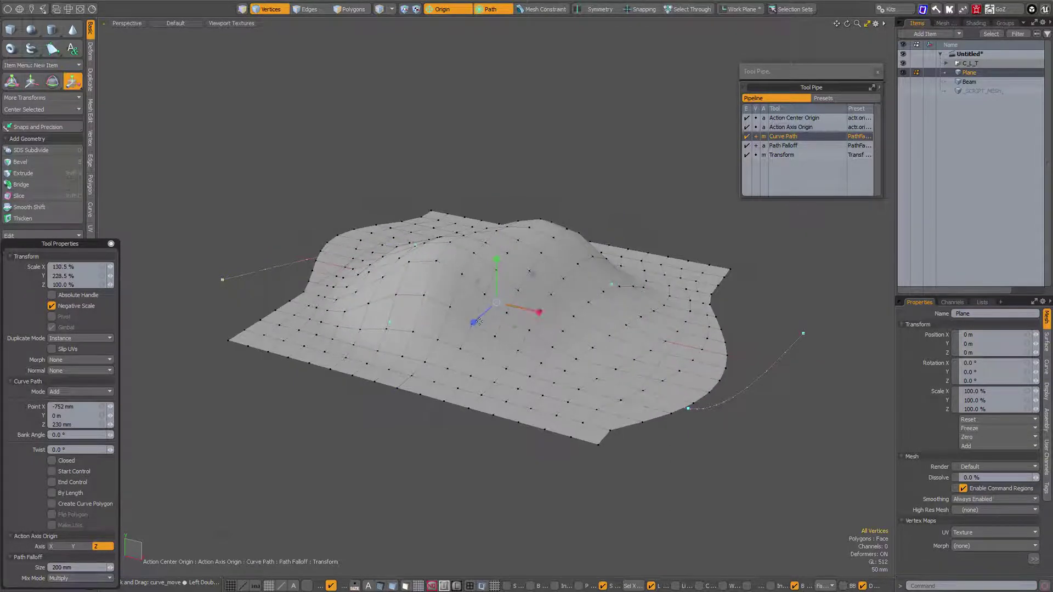
left_click_drag(474, 322, 463, 331)
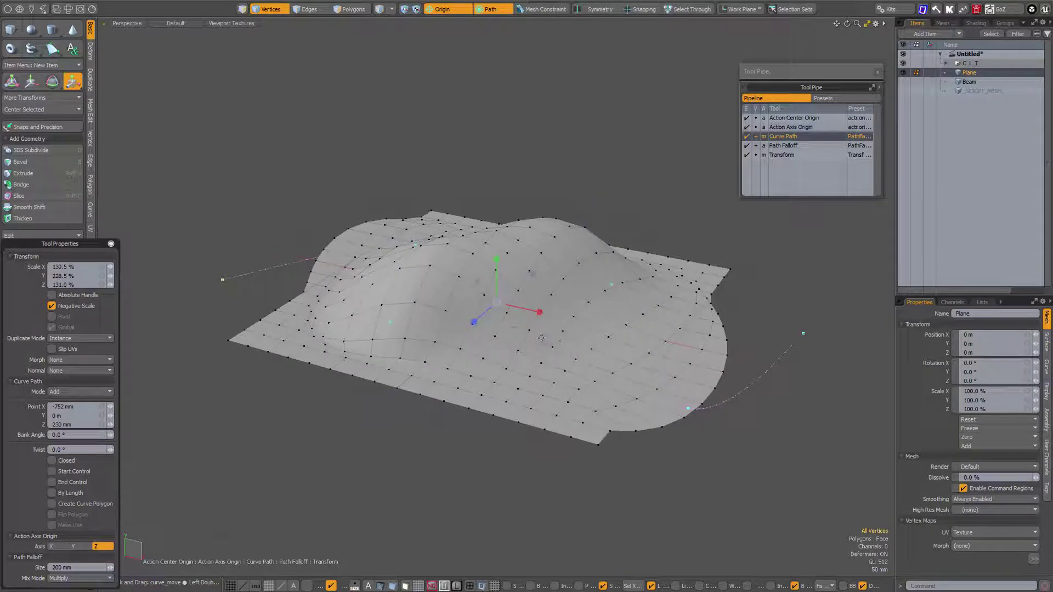
Reposition the inner path points above the plane, moving the one beside the starting point to about X 624, Y 104, Z 202 mm.
left_click_drag(541, 341, 500, 361, "alt")
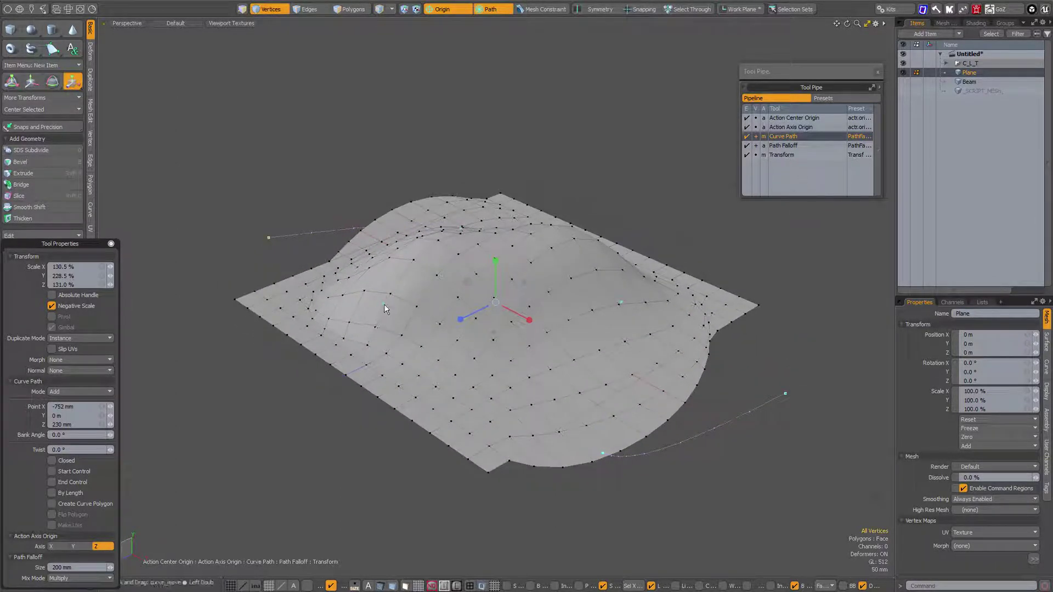
left_click_drag(386, 309, 461, 228)
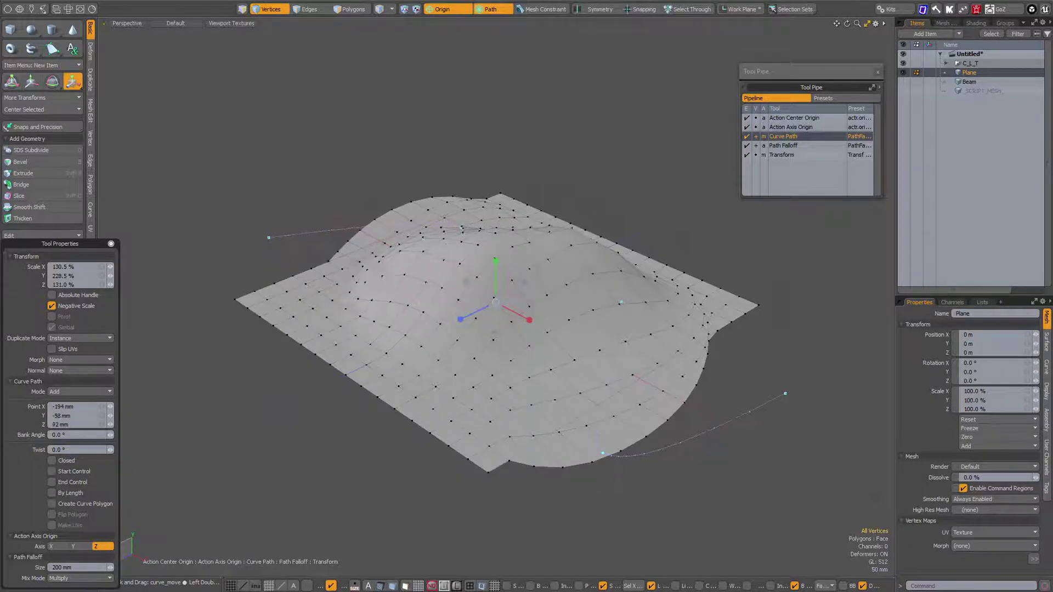
left_click_drag(430, 305, 465, 289, "alt")
left_click(350, 290)
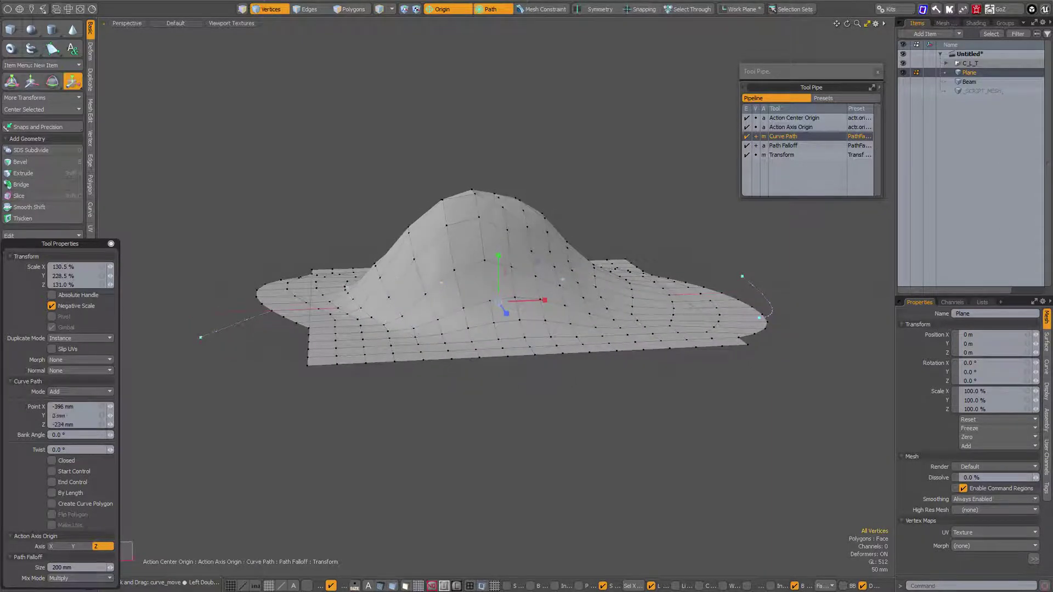
left_click_drag(347, 288, 350, 252)
left_click_drag(637, 283, 546, 287, "alt")
left_click_drag(624, 303, 627, 281)
left_click_drag(604, 381, 730, 333)
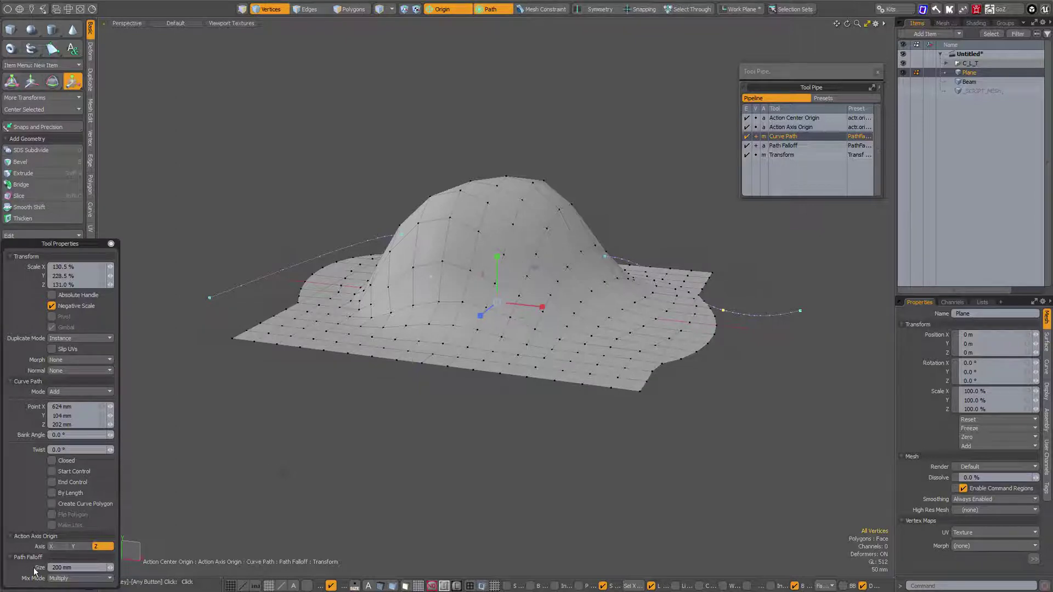
Set the Path Falloff size to 100 mm.
left_click(78, 568)
type("100")
key("Return")
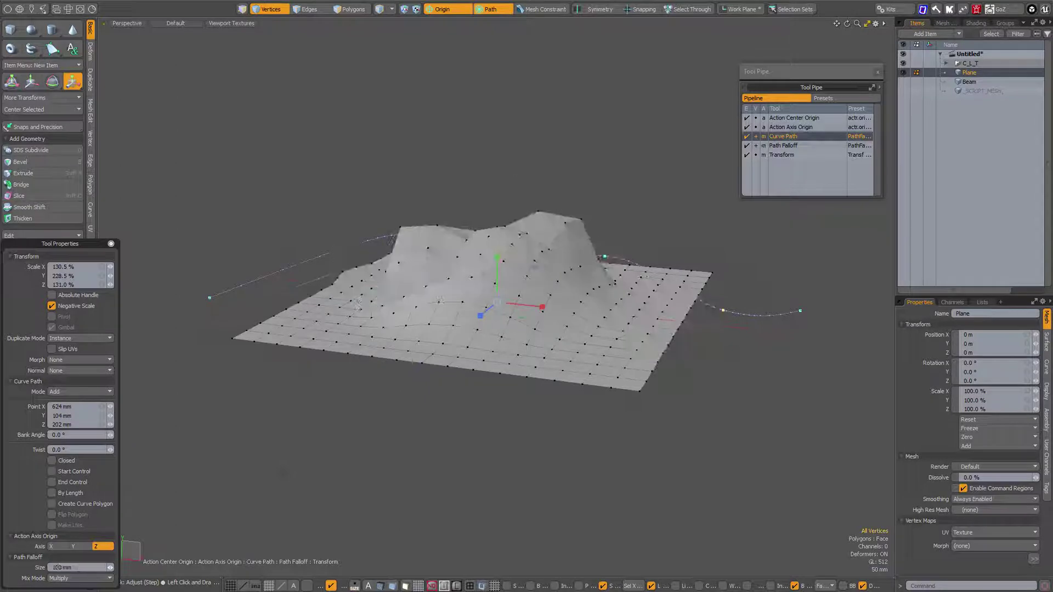
Raise the third path point high above the plane's rear area, to about X 288, Y 426, Z -242 mm.
left_click_drag(587, 352, 568, 370, "alt")
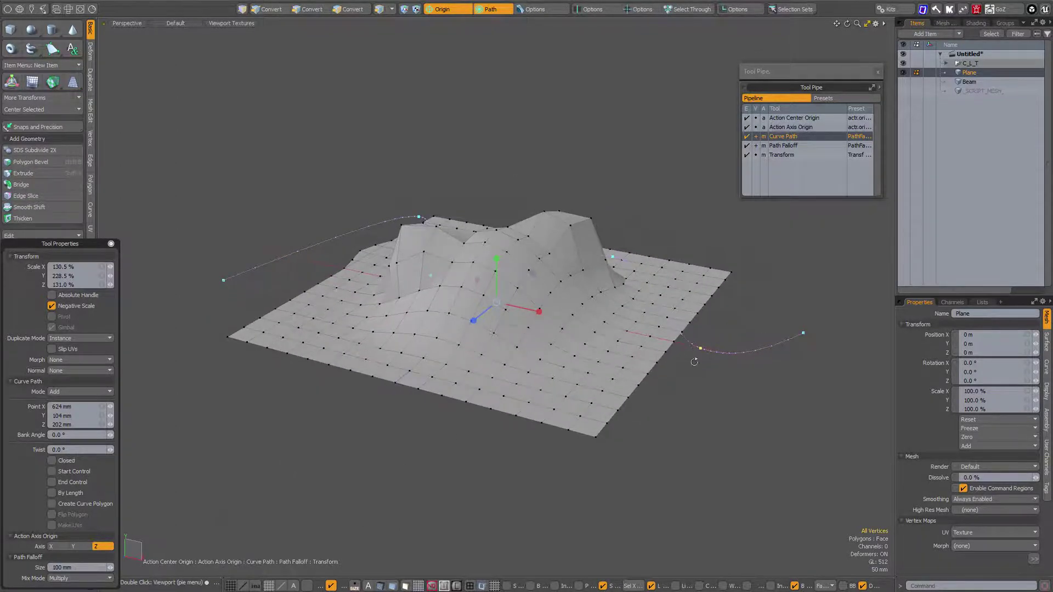
left_click_drag(694, 363, 715, 351, "alt")
mouse_move(732, 296)
left_mouse_down()
mouse_move(744, 275)
mouse_move(740, 300)
left_mouse_up()
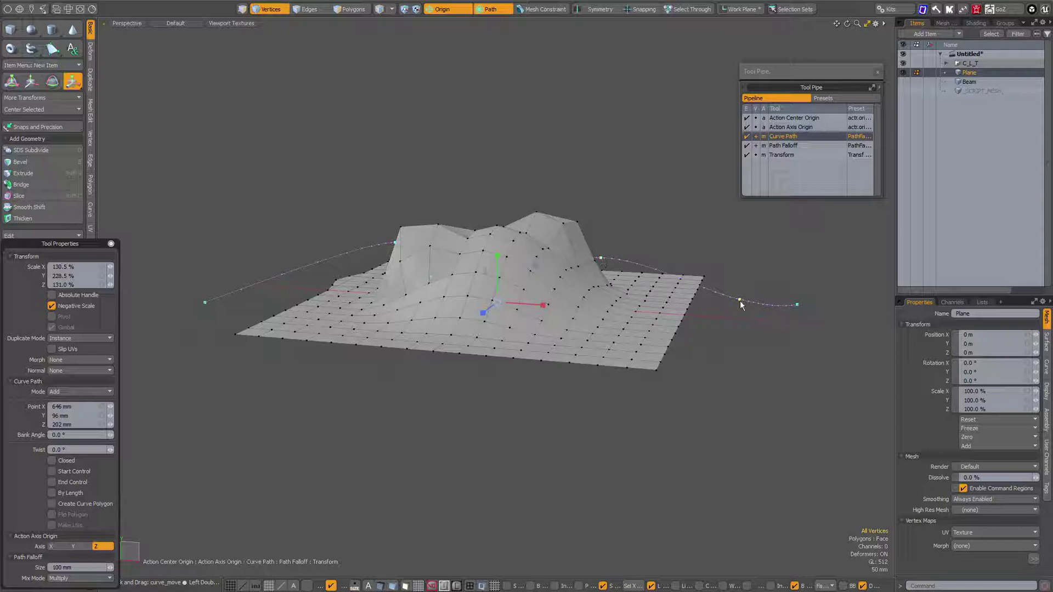
left_click_drag(602, 264, 669, 200)
left_click_drag(759, 309, 777, 313)
left_click_drag(630, 332, 776, 387, "alt")
left_click_drag(645, 131, 635, 150)
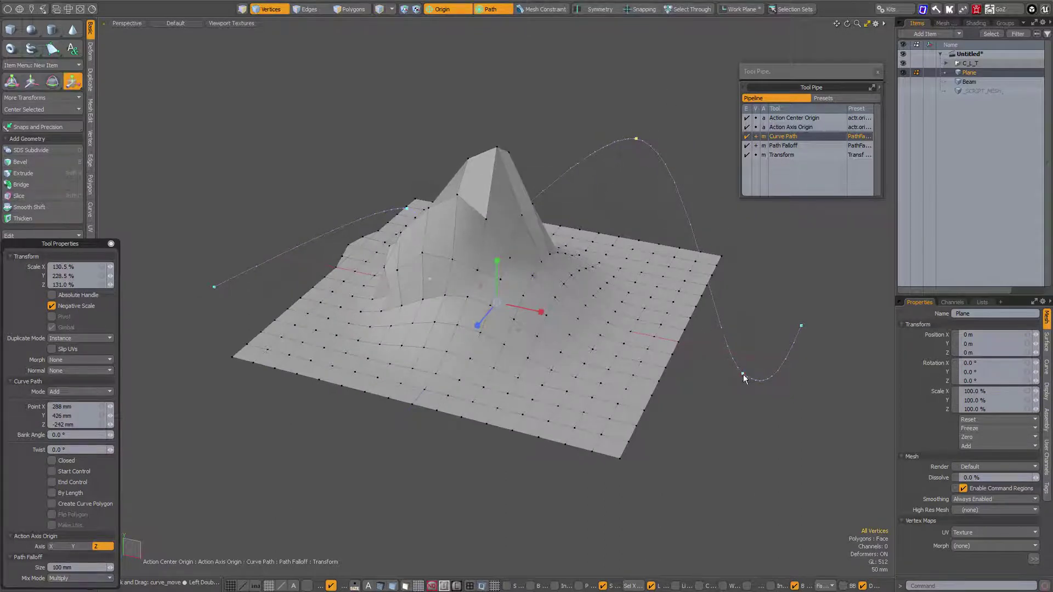
Reshape the path's starting end, moving its second point to about X 492, Y 150, Z 202 mm.
left_click_drag(742, 374, 790, 266)
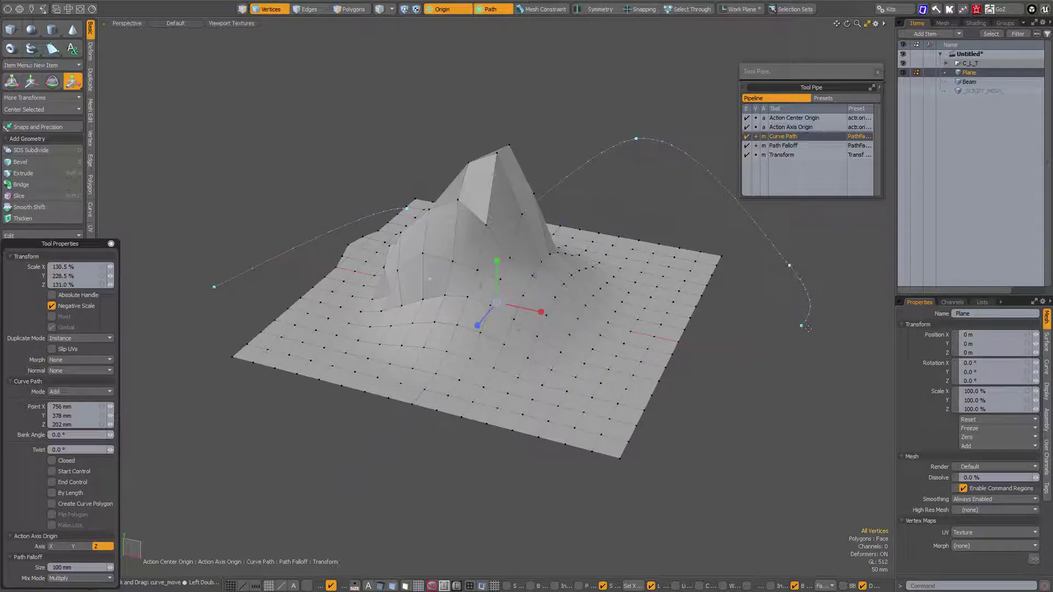
left_click_drag(808, 328, 806, 344)
mouse_move(789, 265)
left_mouse_down()
mouse_move(807, 254)
mouse_move(804, 273)
left_mouse_up()
left_click_drag(787, 278, 717, 306)
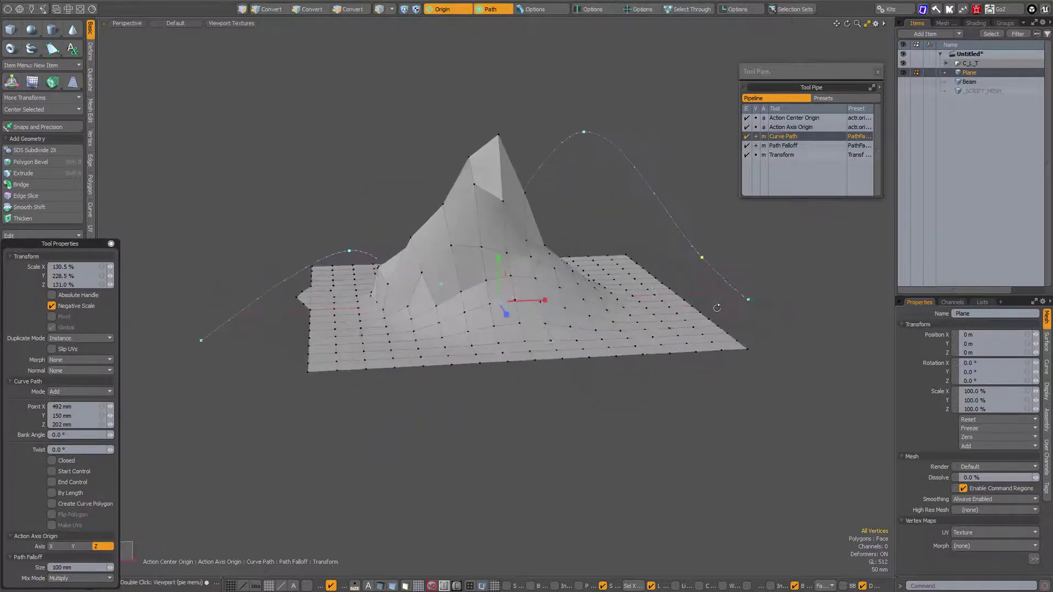
Add path points near the plane's edge at about X 376, Y 20, Z 202 mm and X 505, Y 127, Z 196 mm.
left_click_drag(703, 256, 657, 306)
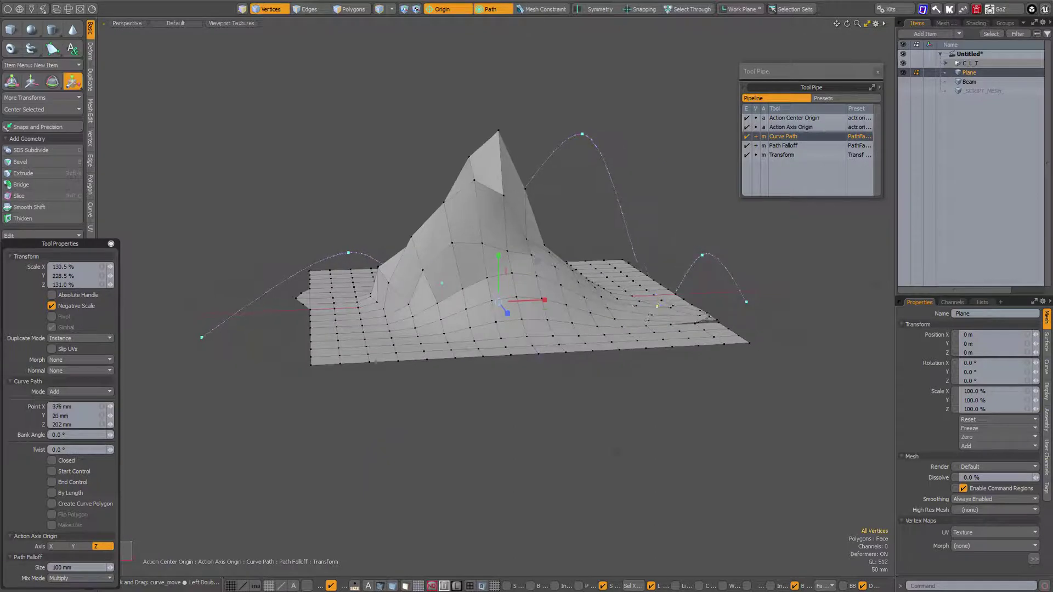
left_click_drag(703, 260, 720, 258)
left_click(704, 263)
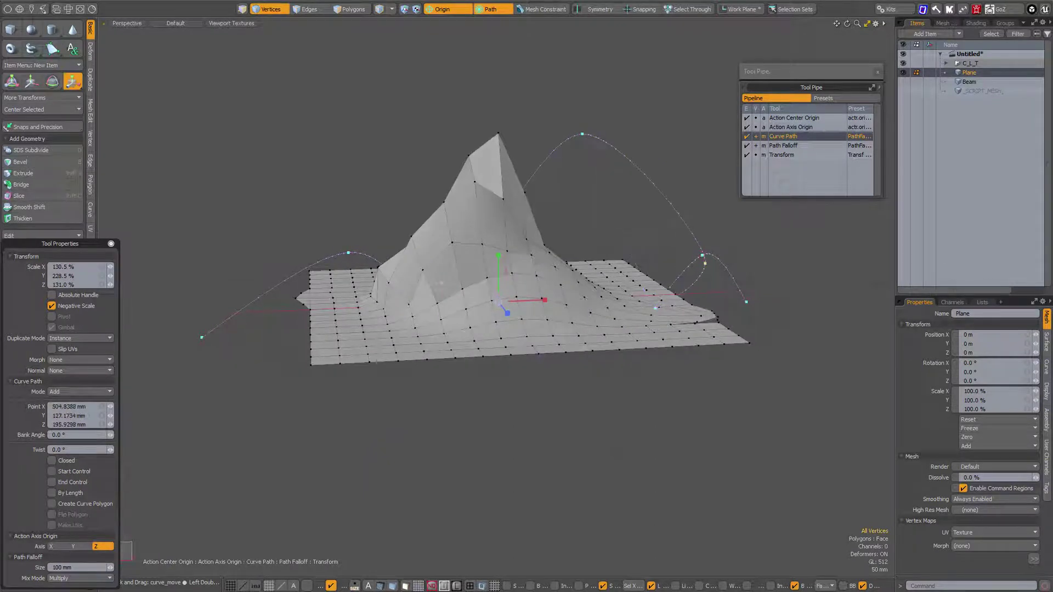
Move the path's edge point to about X 476, Y 24, Z 202 mm and try adding another at X 520, Y 196, Z 0 mm.
left_click_drag(705, 259, 686, 245)
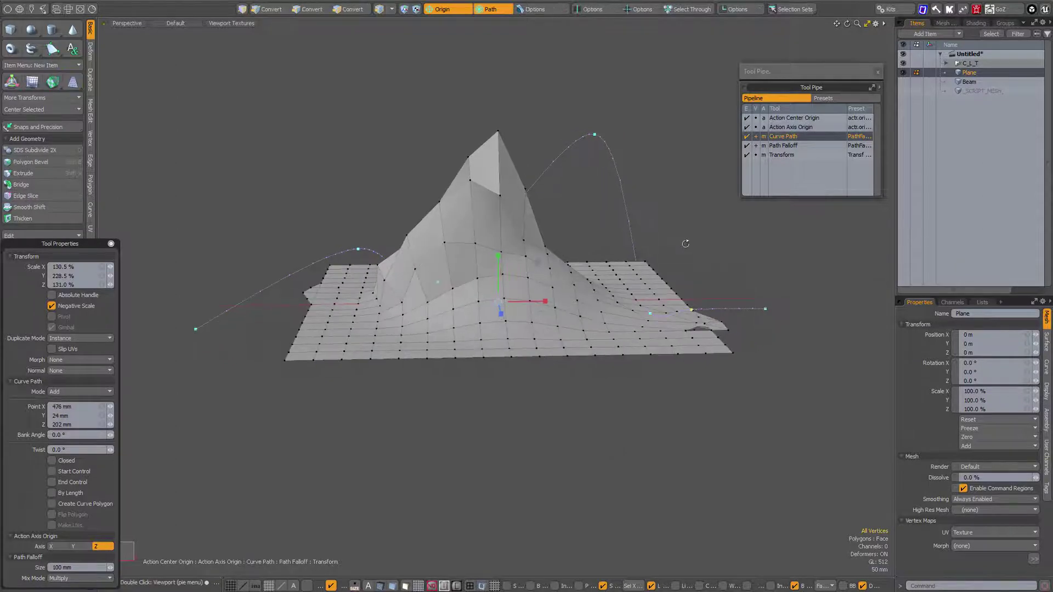
left_click(692, 229)
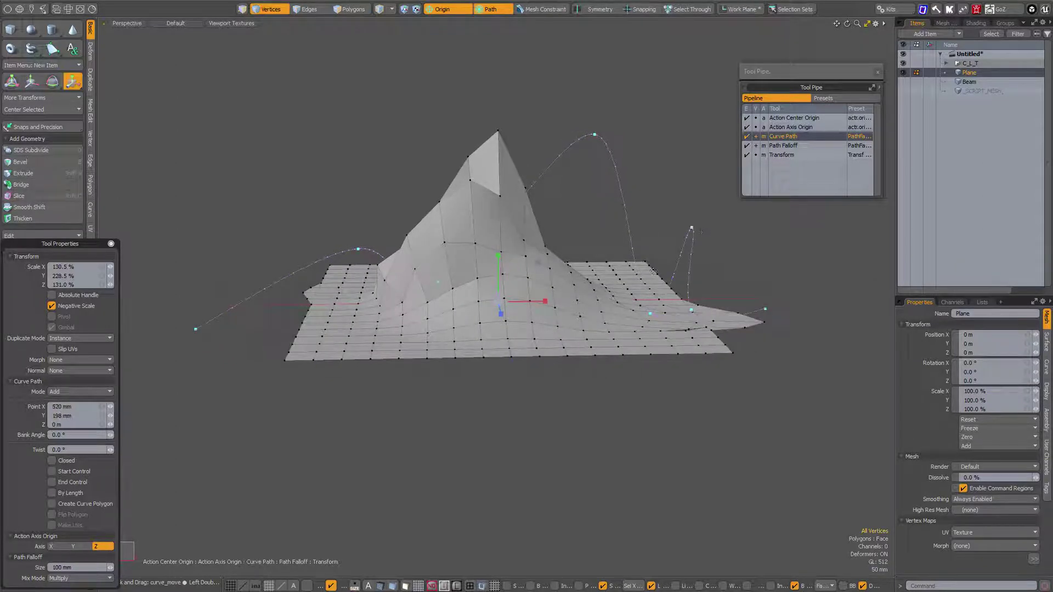
left_click(66, 391)
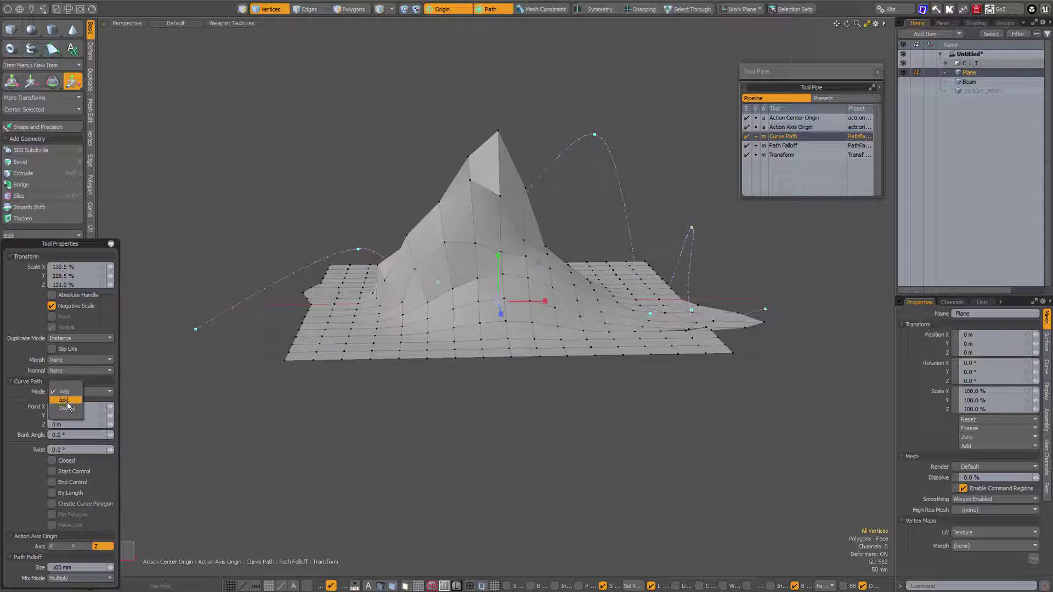
key("ctrl+z")
key("ctrl+z")
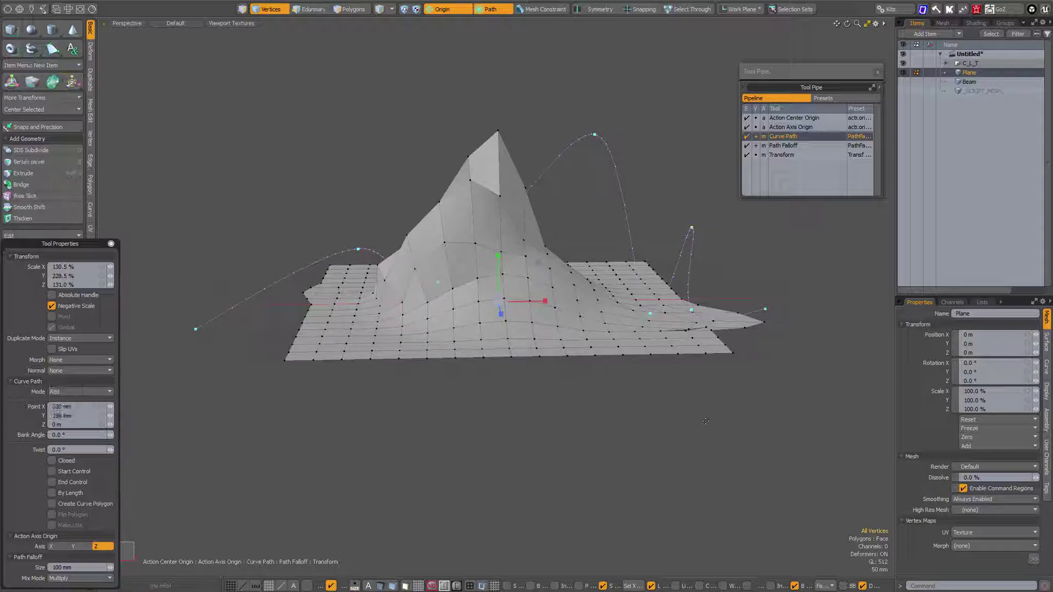
In the curve path's Edit mode, move two points near the plane's edge to about X 484, Y 100, Z 202 mm and X 364, Y 98, Z 202 mm.
left_click(74, 392)
left_click(81, 402)
left_click_drag(620, 307, 585, 350, "alt")
left_click_drag(675, 348, 681, 320)
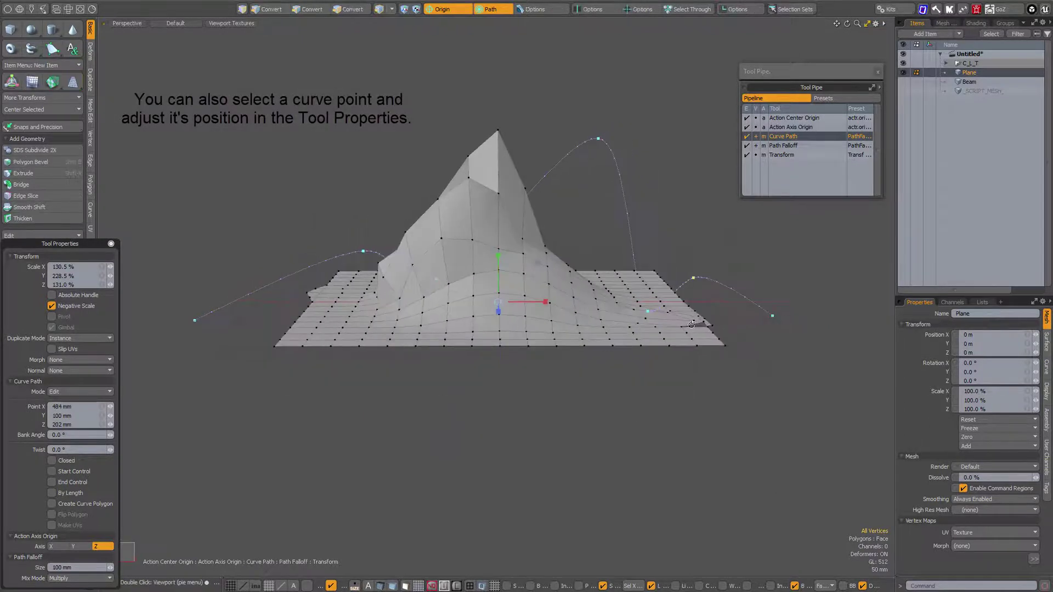
key("1")
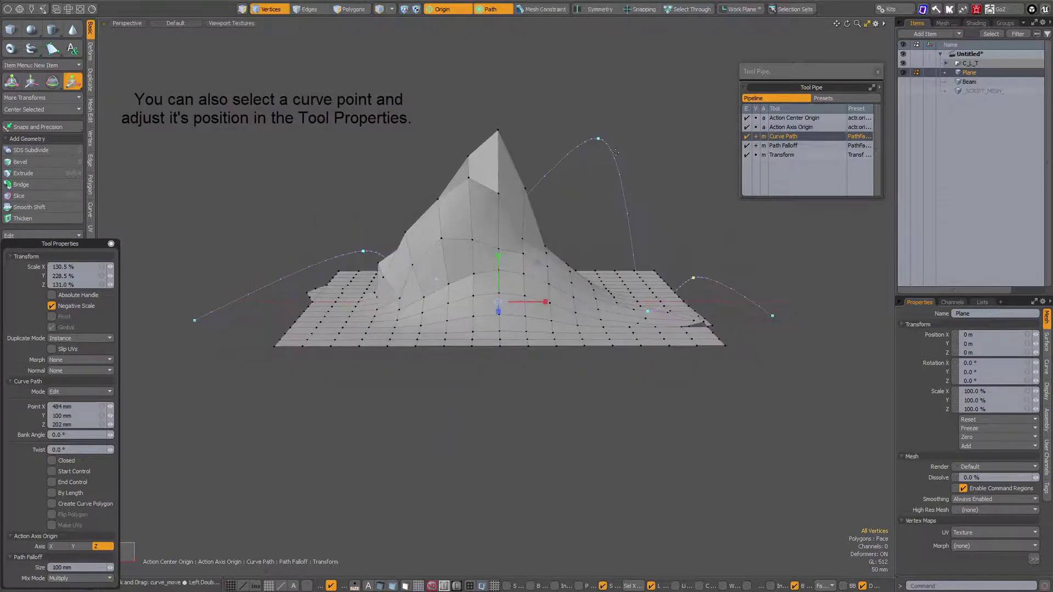
left_click_drag(619, 237, 620, 300)
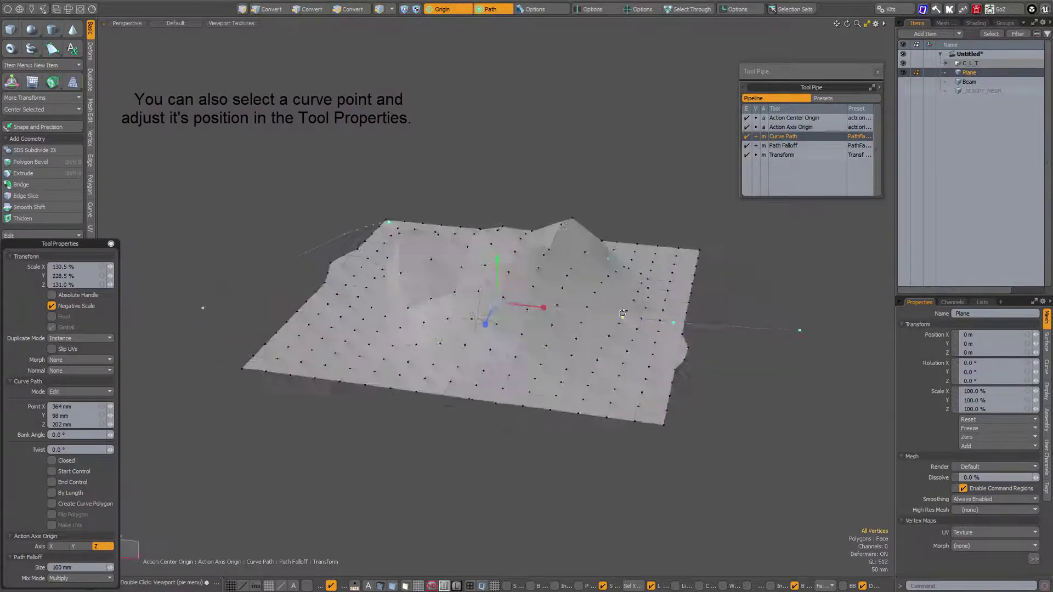
middle_click_drag(623, 313, 604, 327)
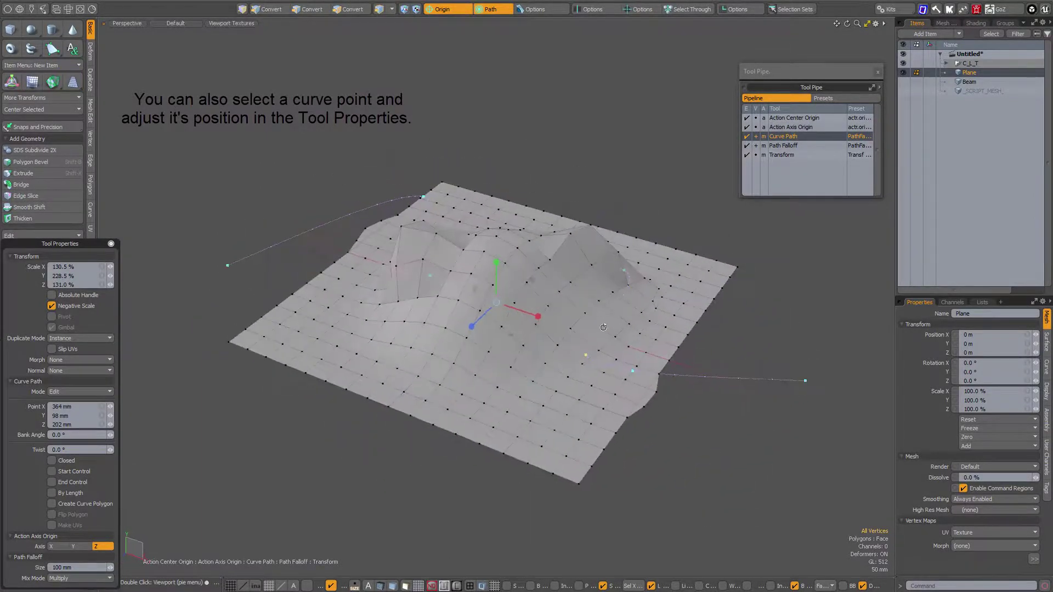
Start moving the Beam mesh's vertices with the Origin action center and the Path falloff.
key("1")
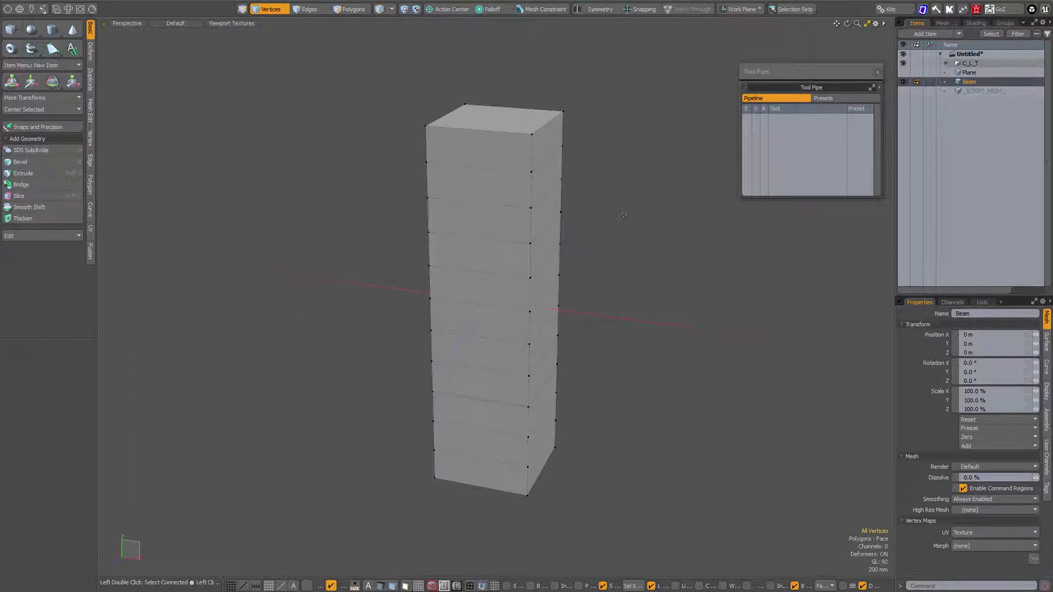
key("w")
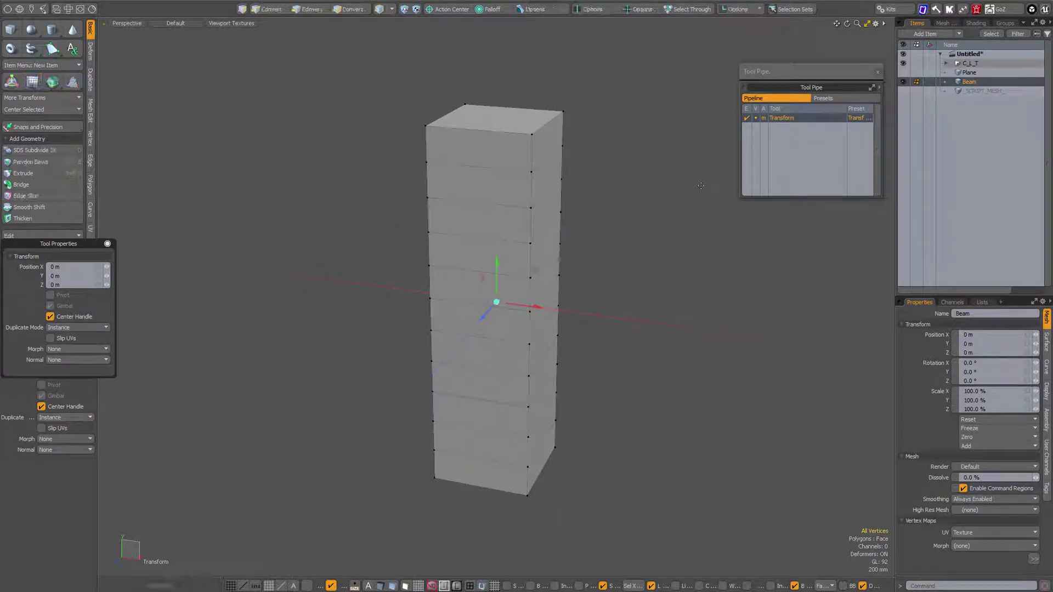
key("ctrl+shift+space")
left_click(740, 186)
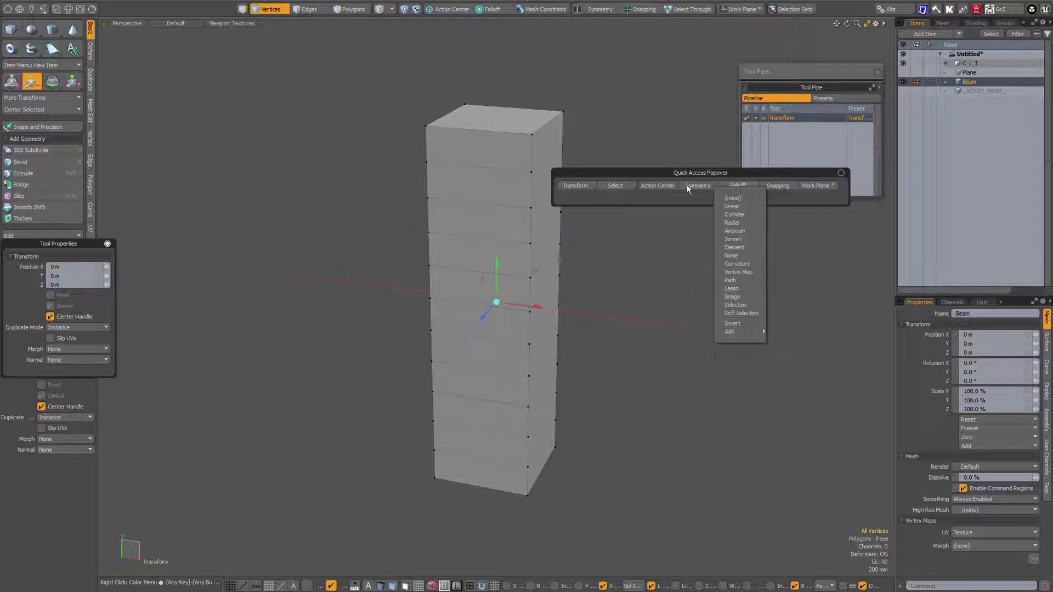
left_click(656, 185)
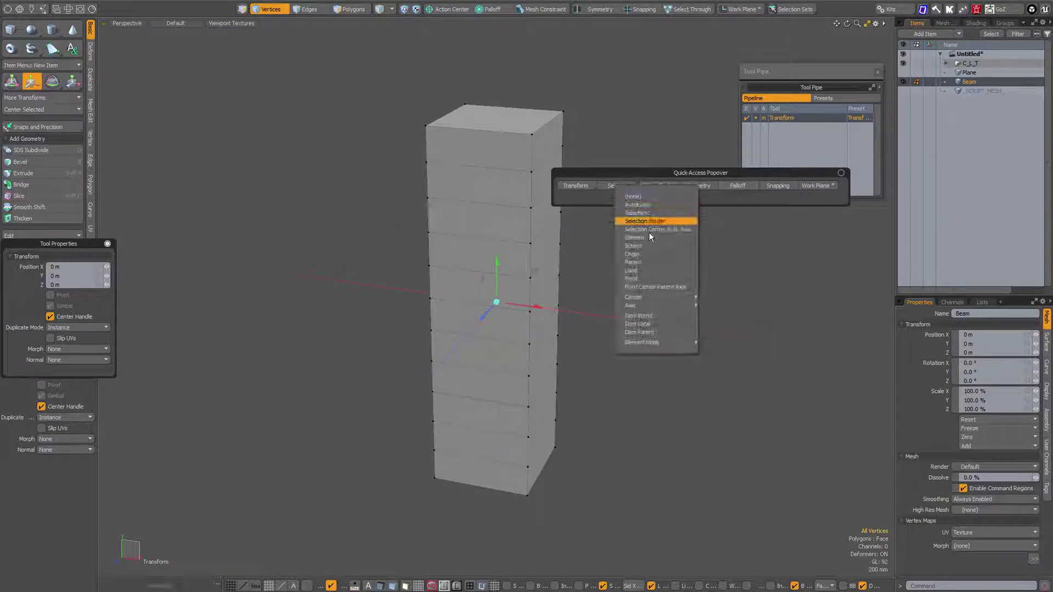
left_click(650, 255)
left_click(739, 186)
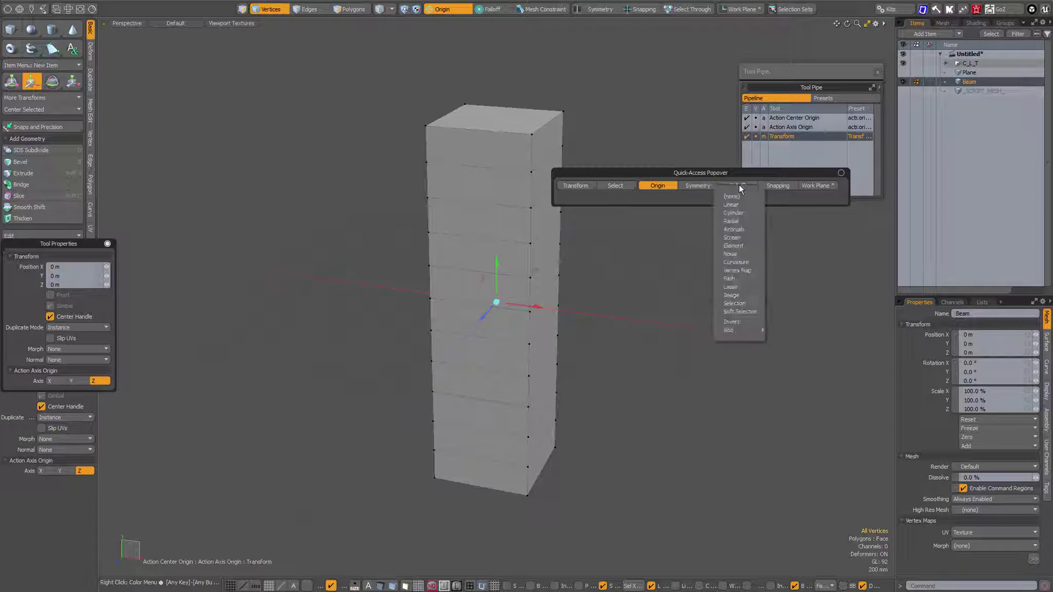
left_click(738, 279)
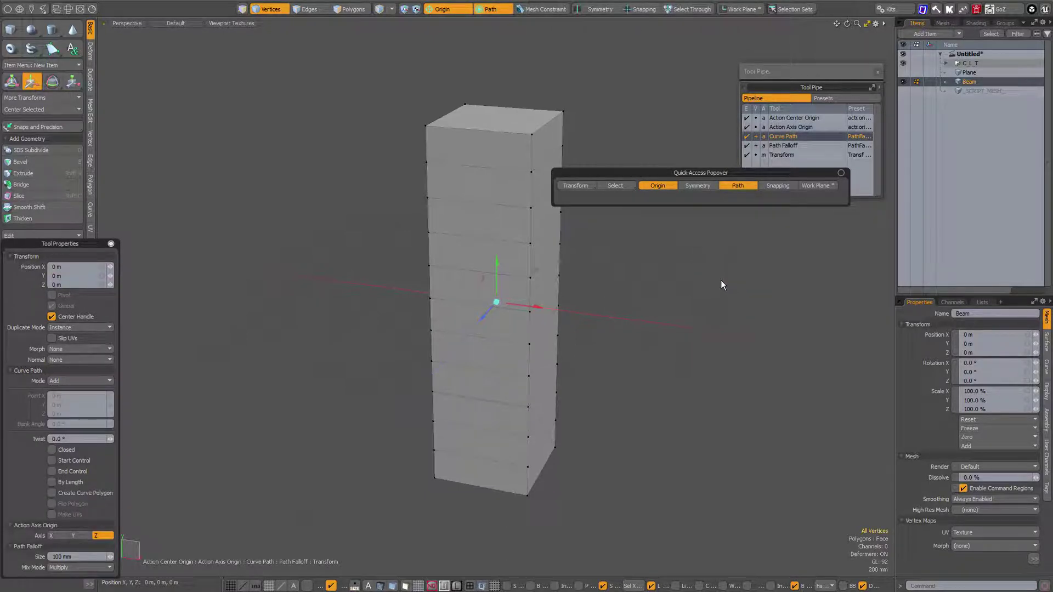
Add a Radial falloff alongside the Beam's Path falloff.
left_click(730, 187)
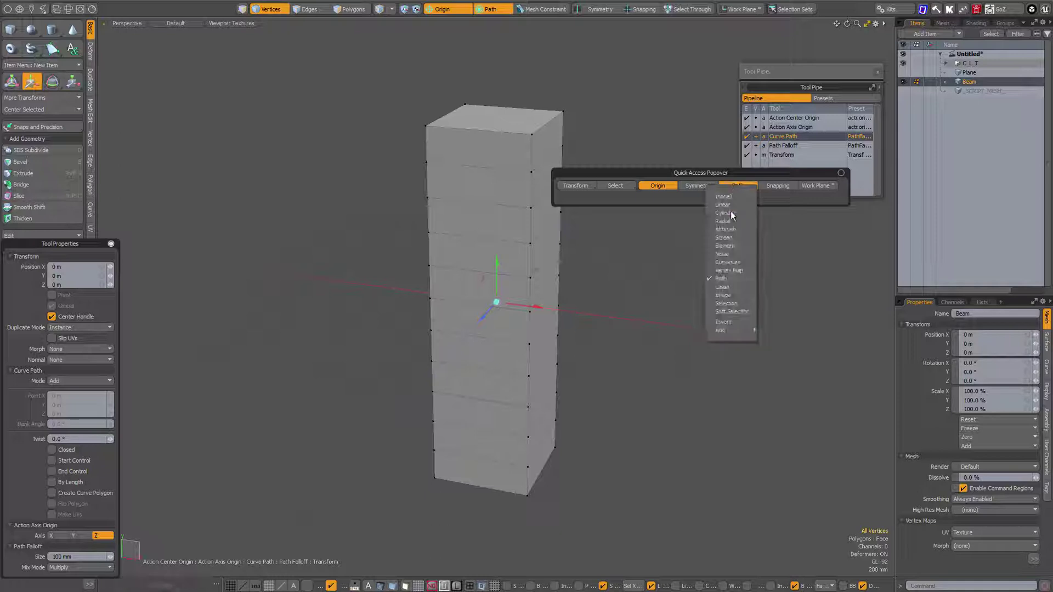
mouse_move(731, 330)
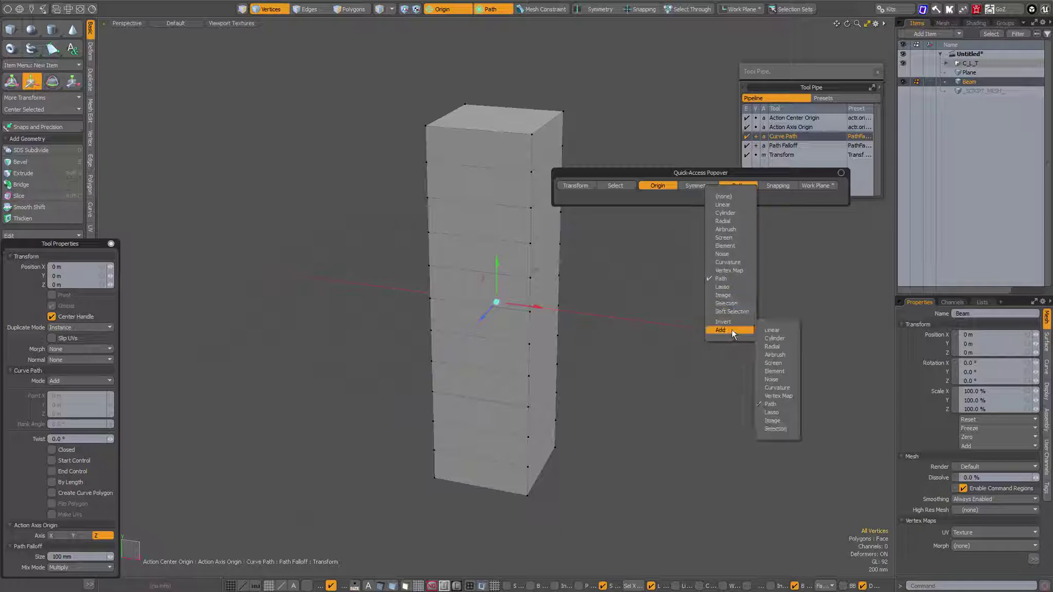
left_click(775, 346)
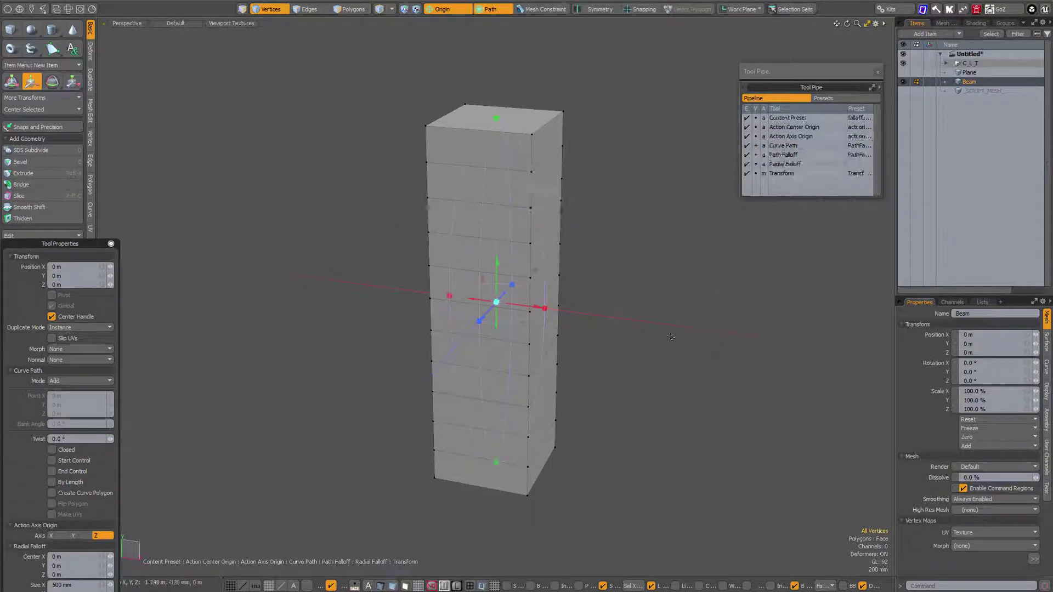
Raise the Radial falloff's center to Y 820 mm and size it to about 1.105 m × 2.065 m × 915 mm around the beam.
left_click_drag(496, 267, 496, 216)
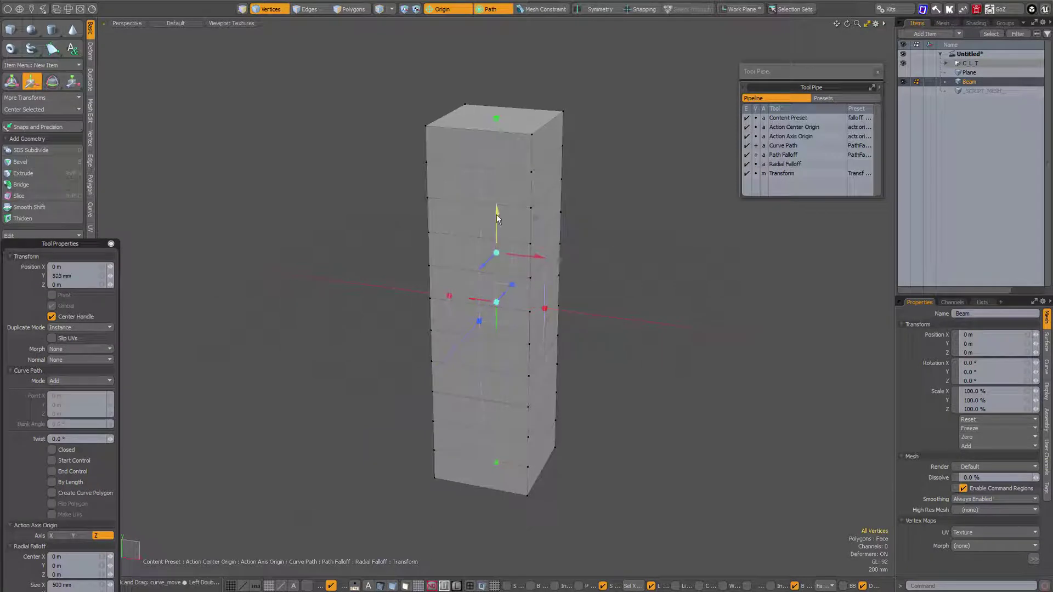
key("ctrl+z")
left_click_drag(496, 325, 412, 235)
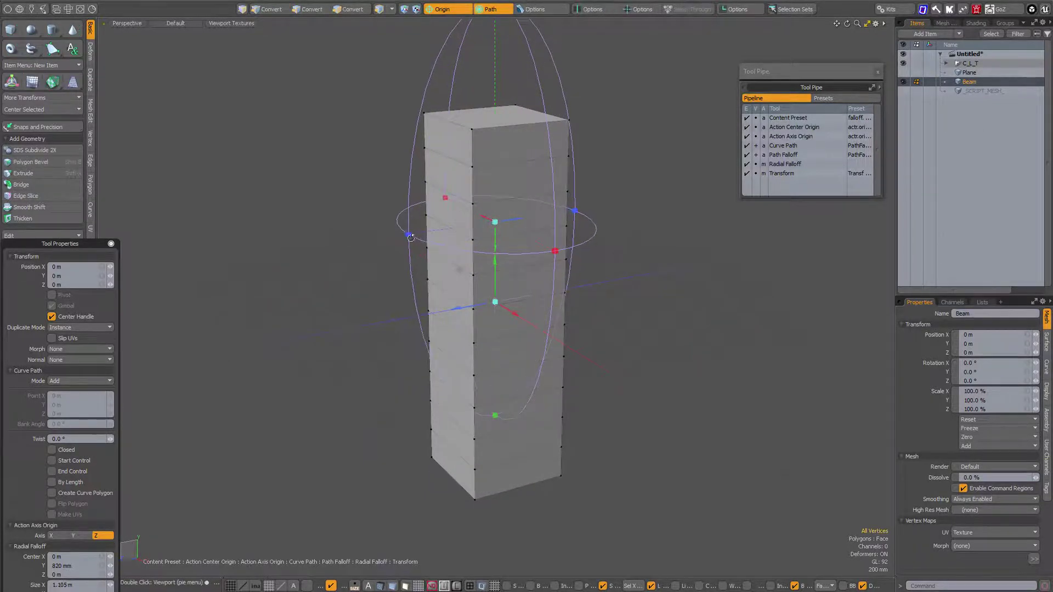
left_click_drag(554, 303, 664, 307, "alt")
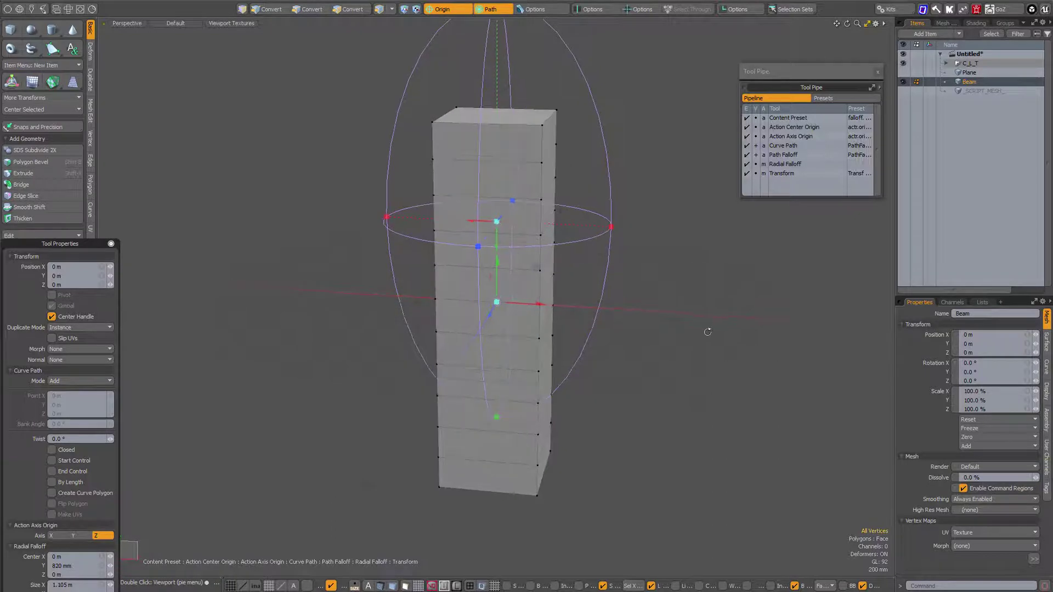
left_click_drag(74, 245, 75, 131)
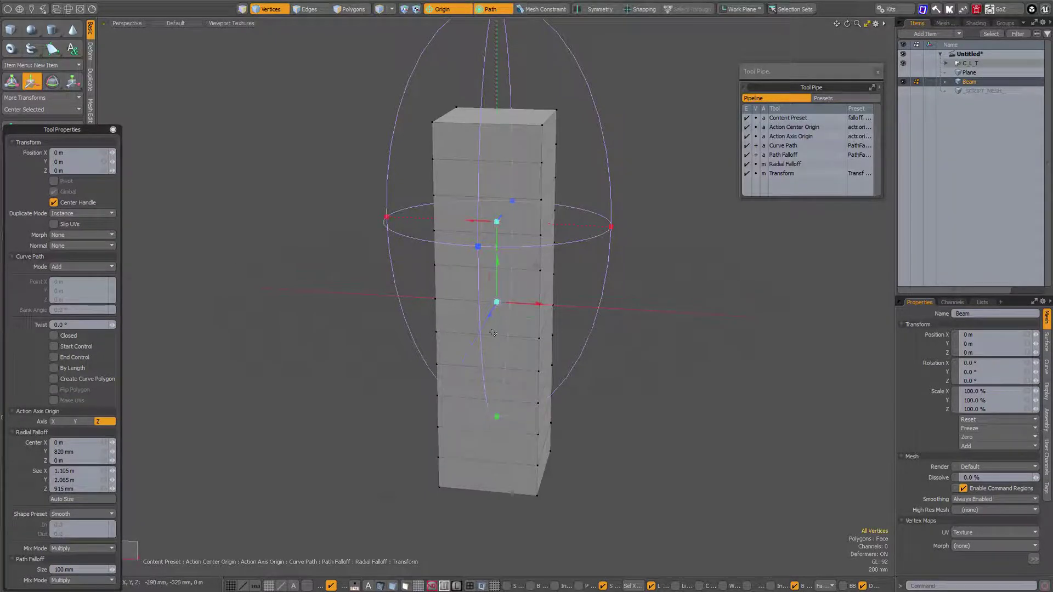
scroll(500, 335, "down", 1)
left_click_drag(504, 312, 828, 376, "alt+shift")
key("ctrl+z")
key("w")
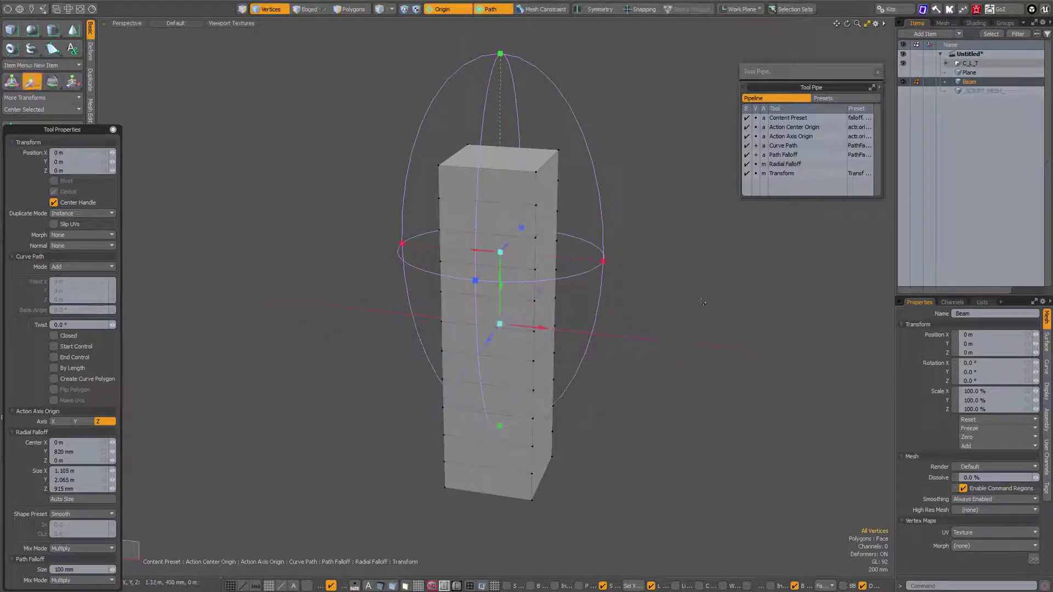
Draw a six-point curve path down the beam in the Right view, from about Y 2.015, Z -1.26 m to Y -2.09, Z -1.62 m.
left_click(784, 144)
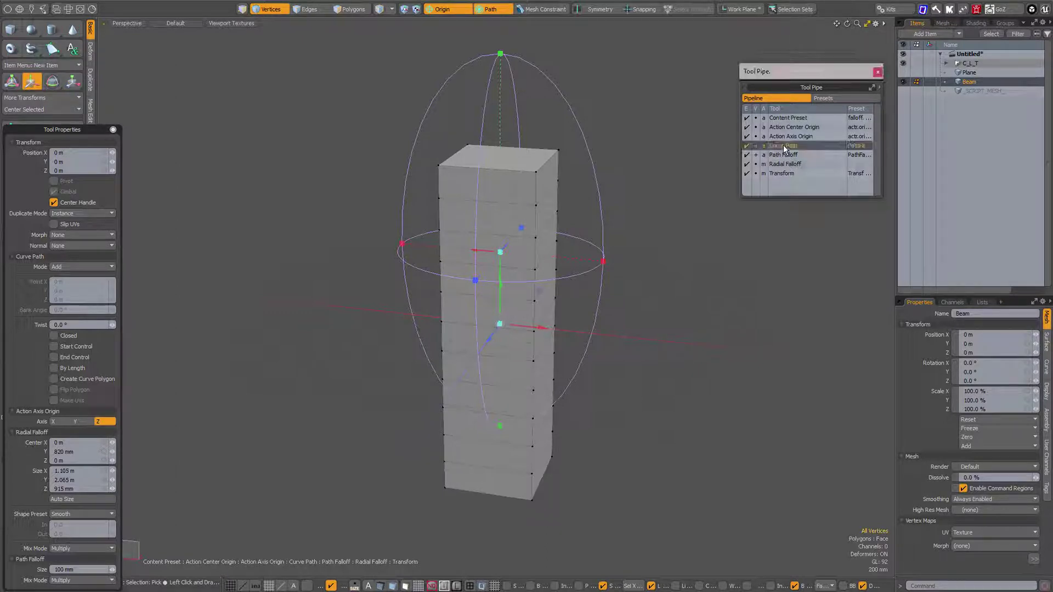
left_click_drag(707, 240, 702, 239, "alt")
double_click(703, 239, "alt")
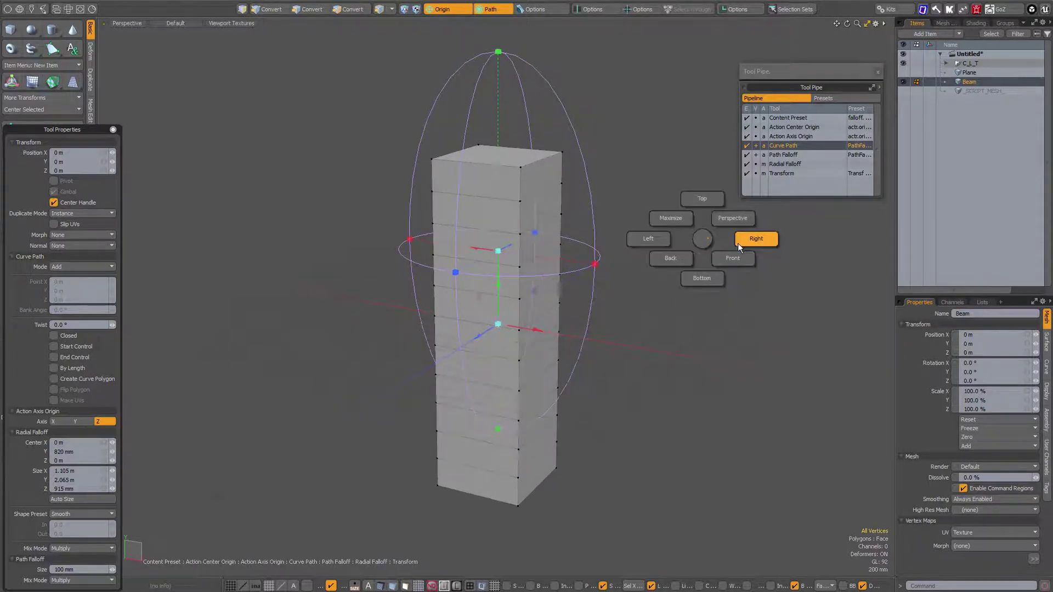
left_click(757, 237)
left_click(641, 97)
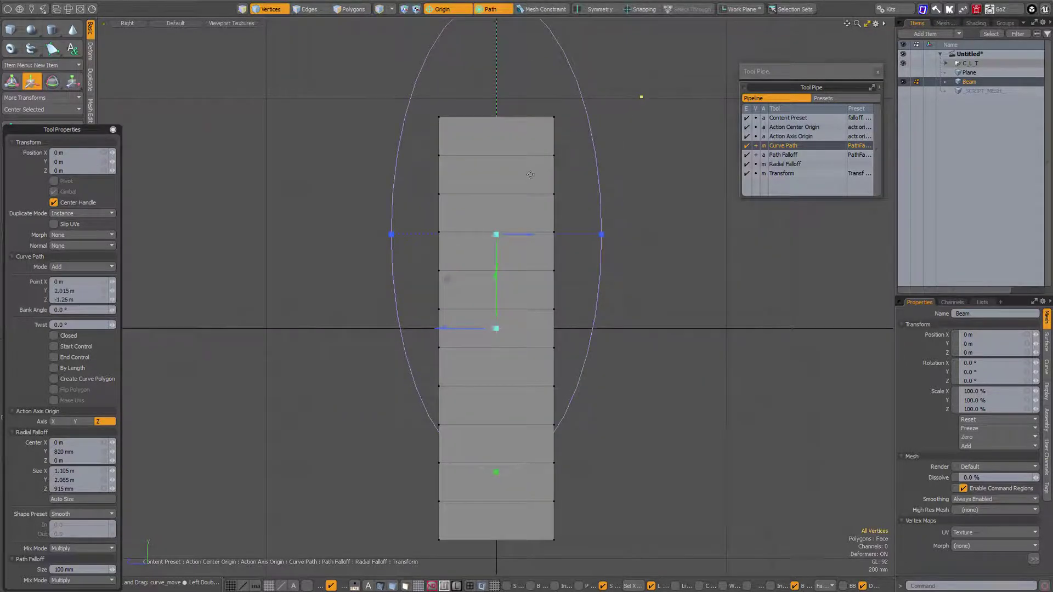
left_click(516, 173)
left_click(468, 303)
left_click(473, 423)
left_click(564, 547)
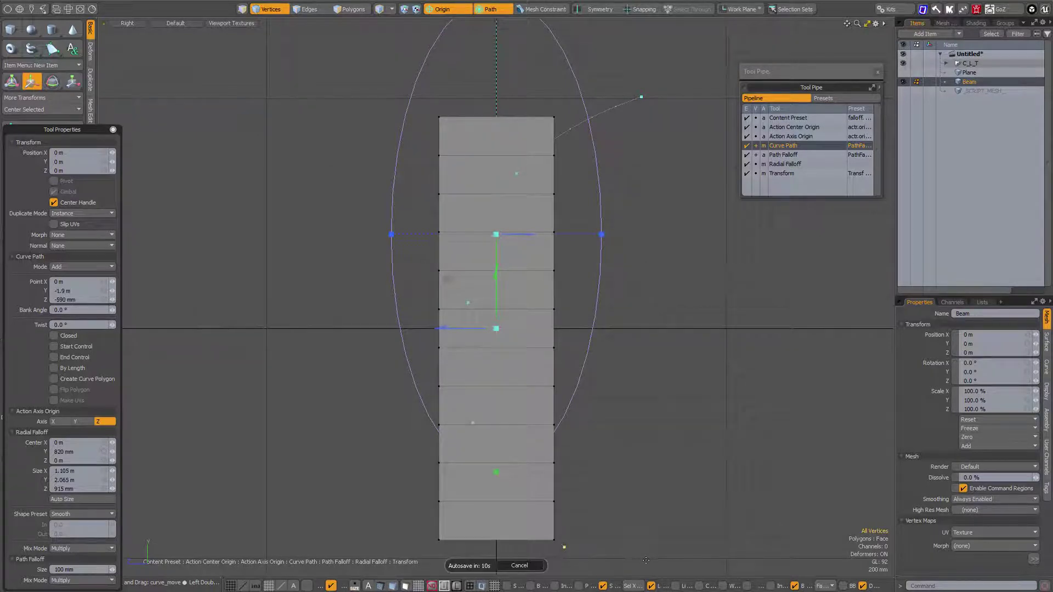
scroll(674, 380, "down", 3)
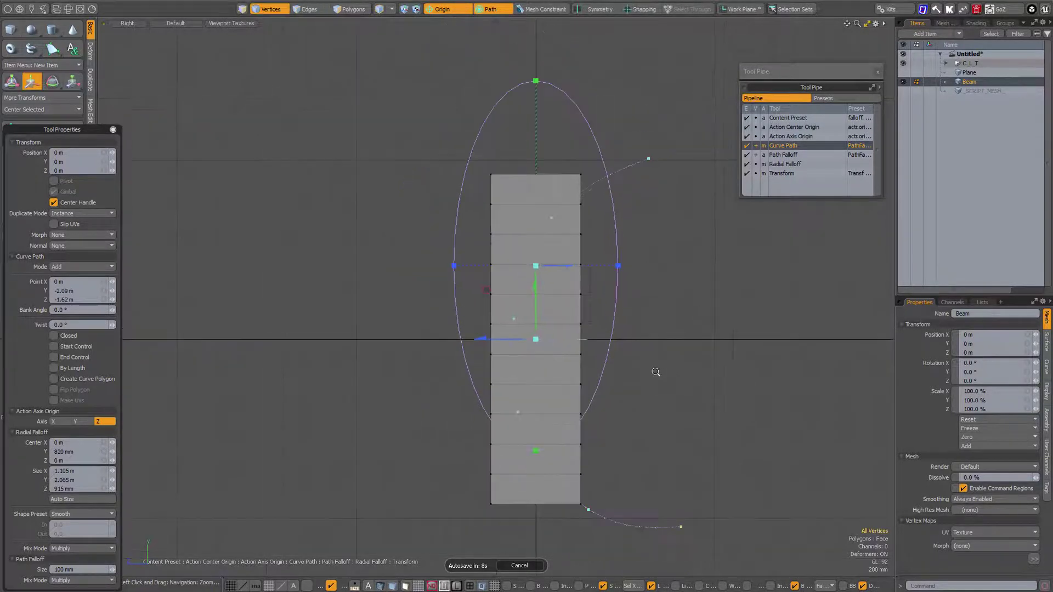
Return to the Perspective view and move the beam's vertices about 2.07 m along Z.
key("ctrl+space")
left_click(690, 294)
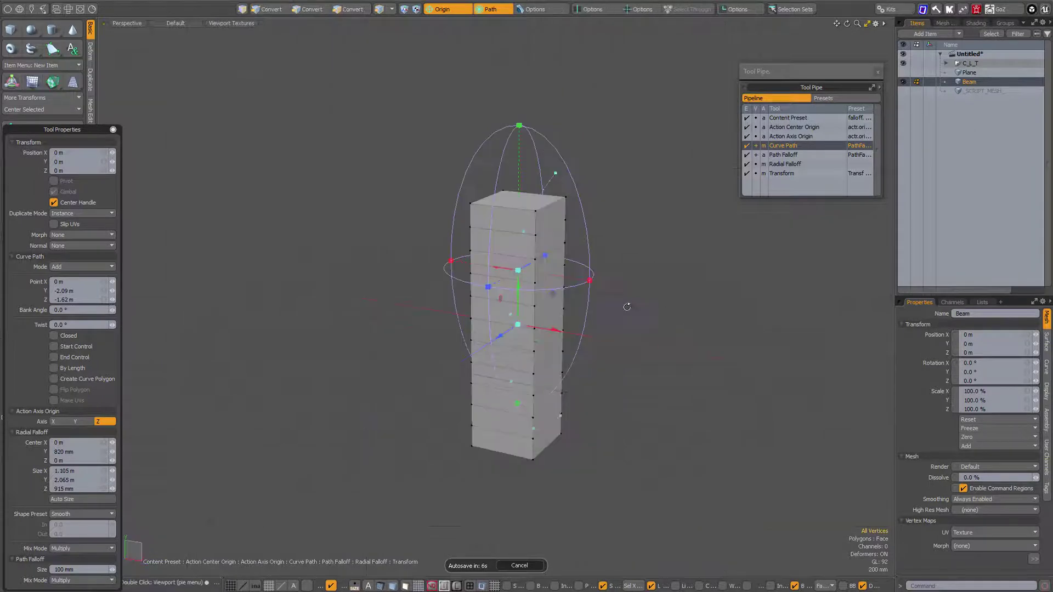
left_click_drag(553, 332, 390, 380, "alt")
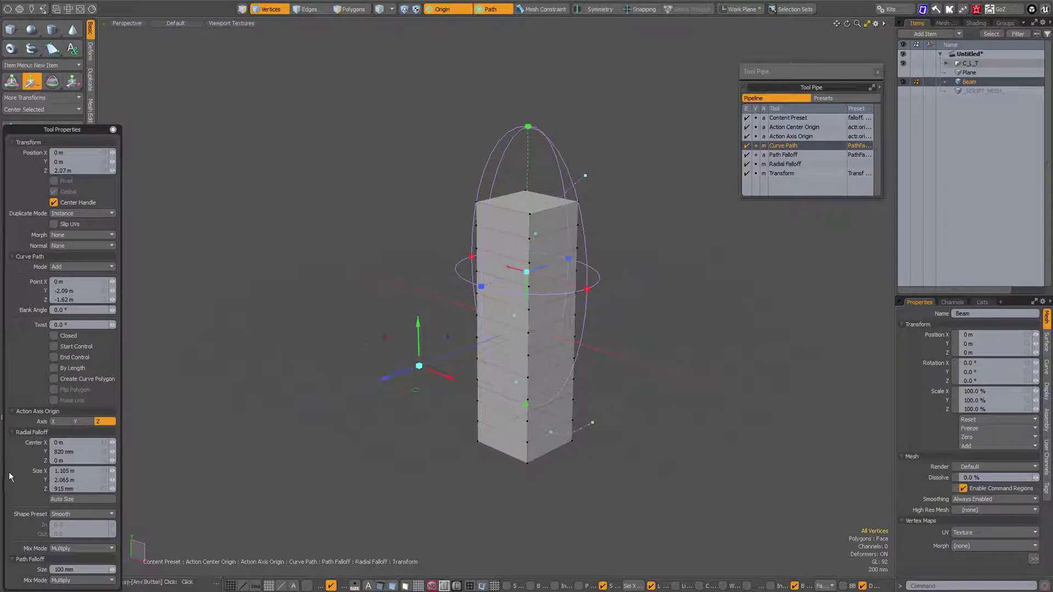
Set the Path Falloff size to 3 m and increase the beam's move to about 3.76 m along Z.
left_click(78, 570)
type("1")
key("Return")
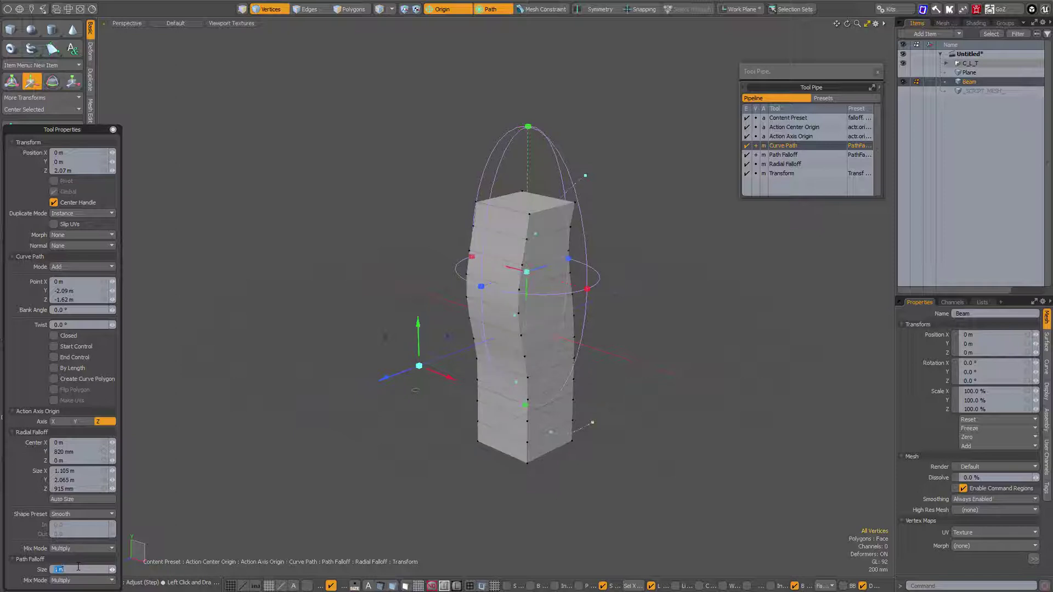
key("Return")
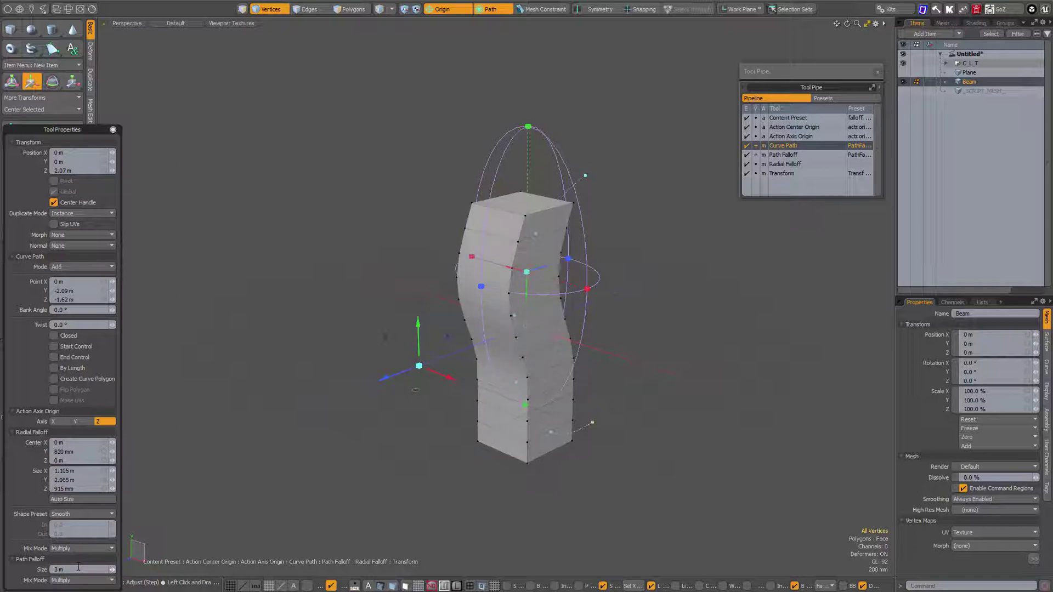
left_click_drag(384, 377, 276, 417)
Reshape the path, moving its upper end to about Y 2.105 m, Z -280 mm and its lower end to about Y -2.84, Z -1.34 m.
left_click_drag(554, 376, 545, 159, "alt")
left_click_drag(526, 202, 556, 186)
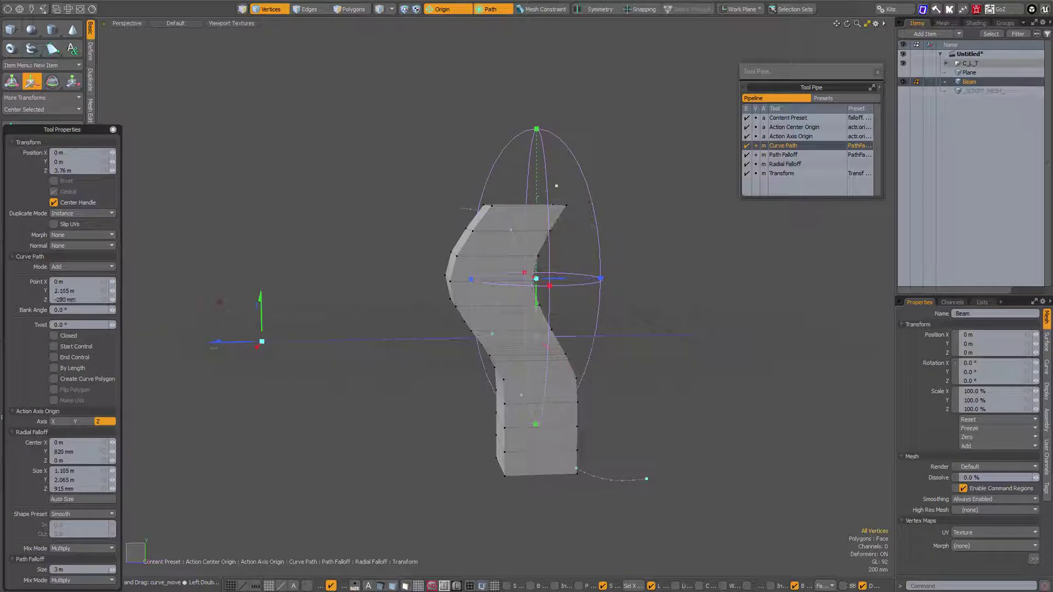
left_click_drag(537, 223, 535, 278)
left_click(494, 334)
left_click_drag(575, 467, 608, 491)
Enlarge the Radial falloff to about 1.635 × 2.065 × 1.155 m and move two path points to Y 1.13 m, Z 725 mm and Y -15 mm, Z 805 mm.
left_click_drag(588, 456, 781, 352, "alt")
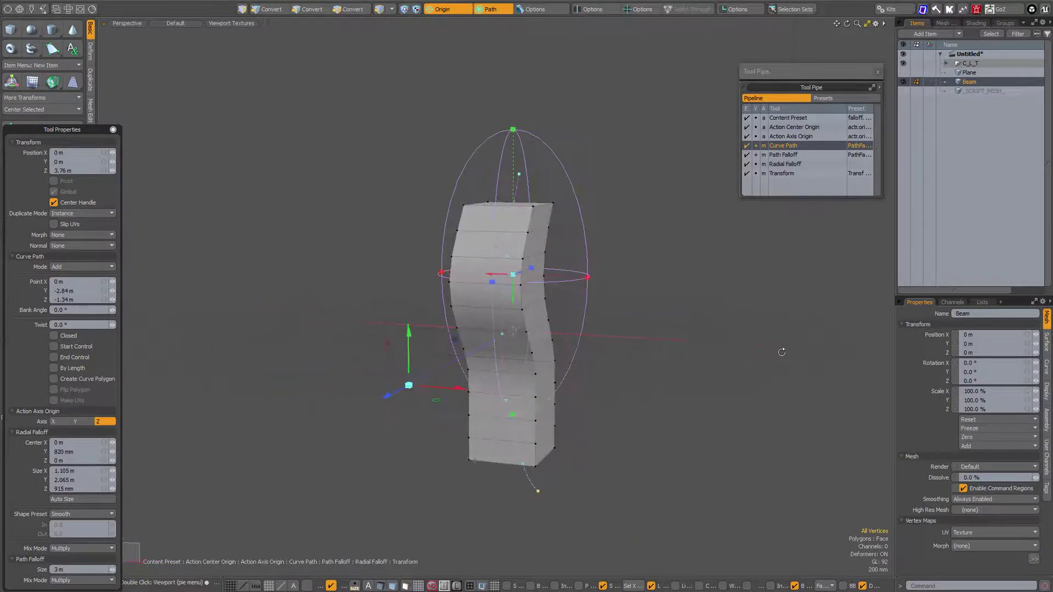
left_click_drag(588, 278, 481, 257)
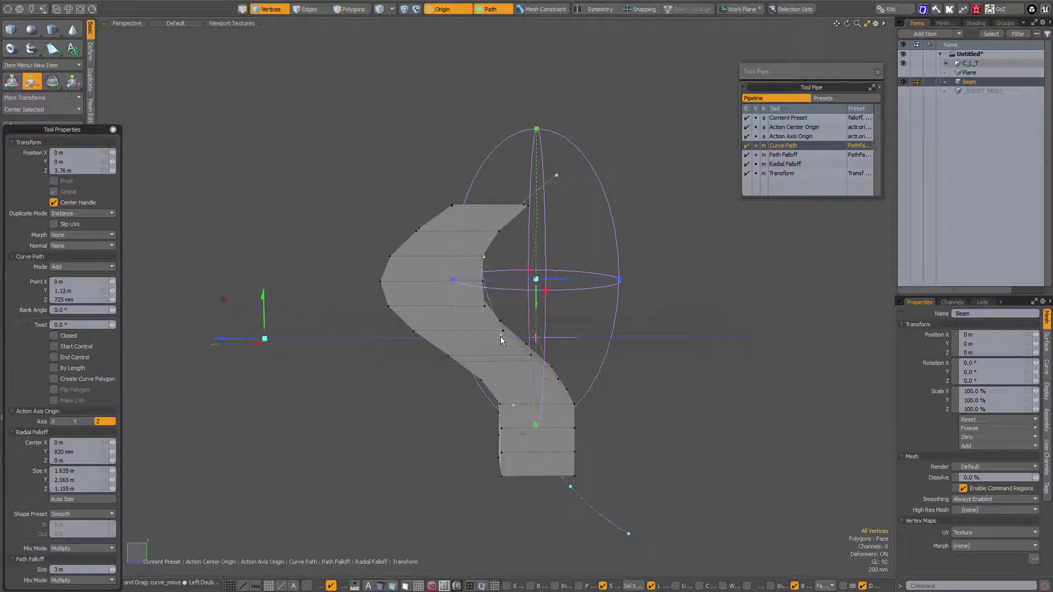
left_click_drag(502, 337, 474, 336)
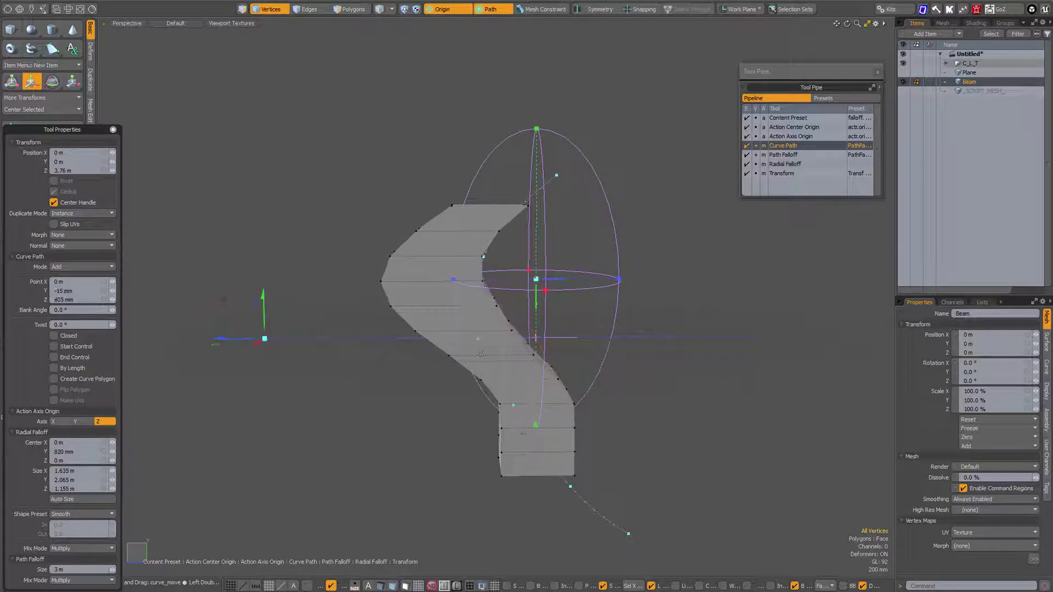
Adjust the path point below the beam to about Y -2.17 m, Z -460 mm, and move the beam's vertices 1.5 m along X.
left_click(514, 406)
left_click_drag(570, 490, 715, 336)
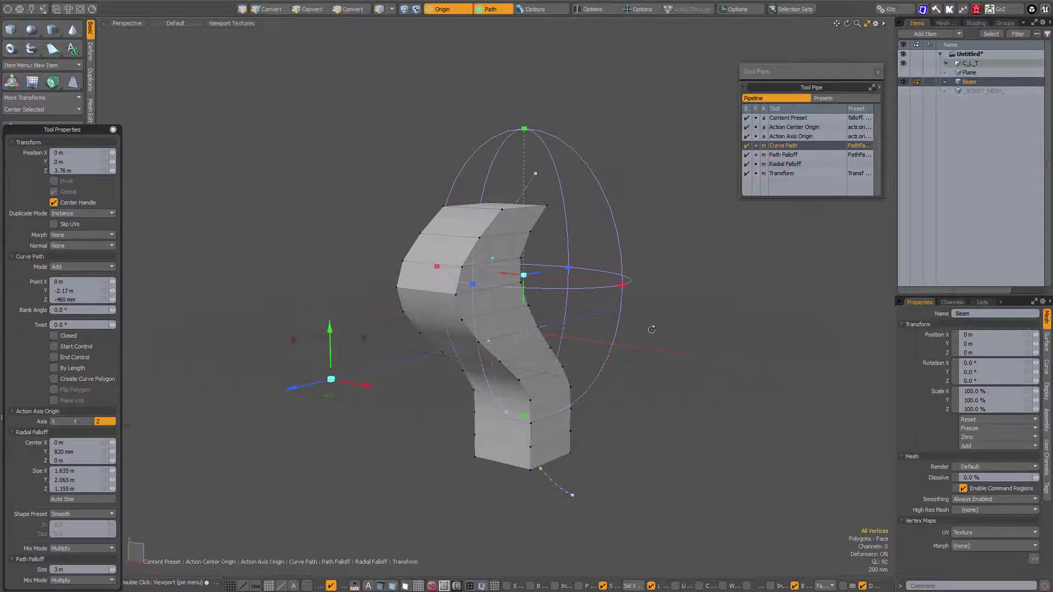
left_click_drag(699, 333, 673, 334, "alt")
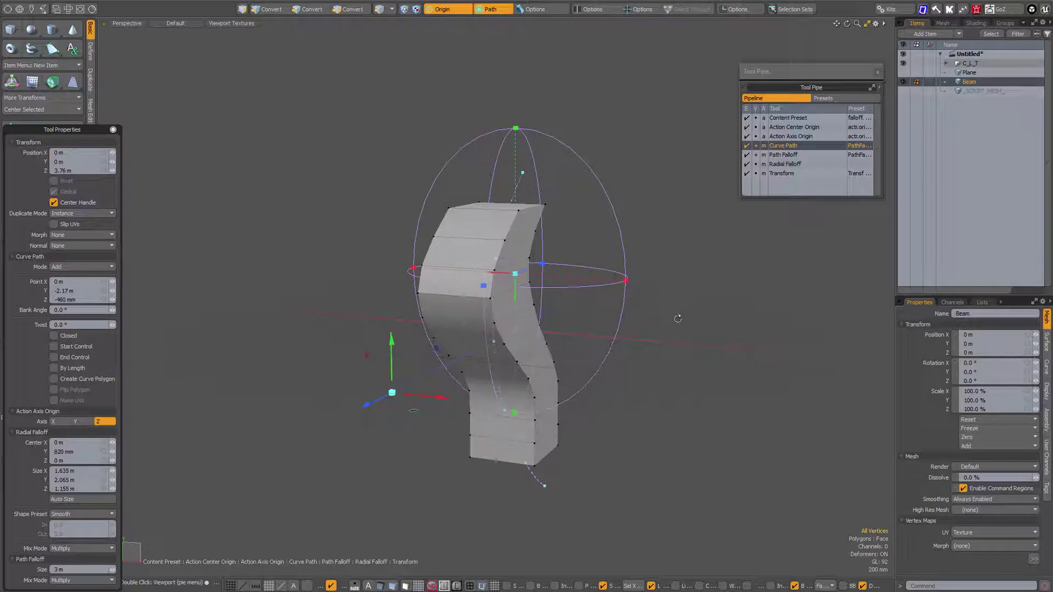
mouse_move(623, 314)
left_mouse_down("alt")
mouse_move(592, 310)
mouse_move(622, 317)
mouse_move(595, 315)
mouse_move(606, 318)
left_mouse_up("alt")
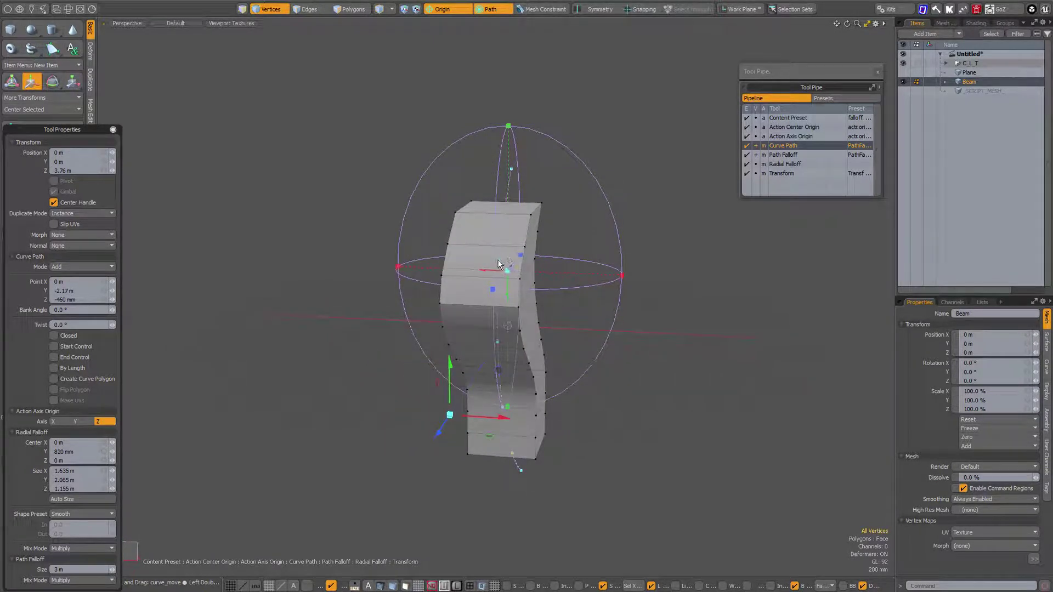
left_click_drag(499, 263, 543, 348, "alt")
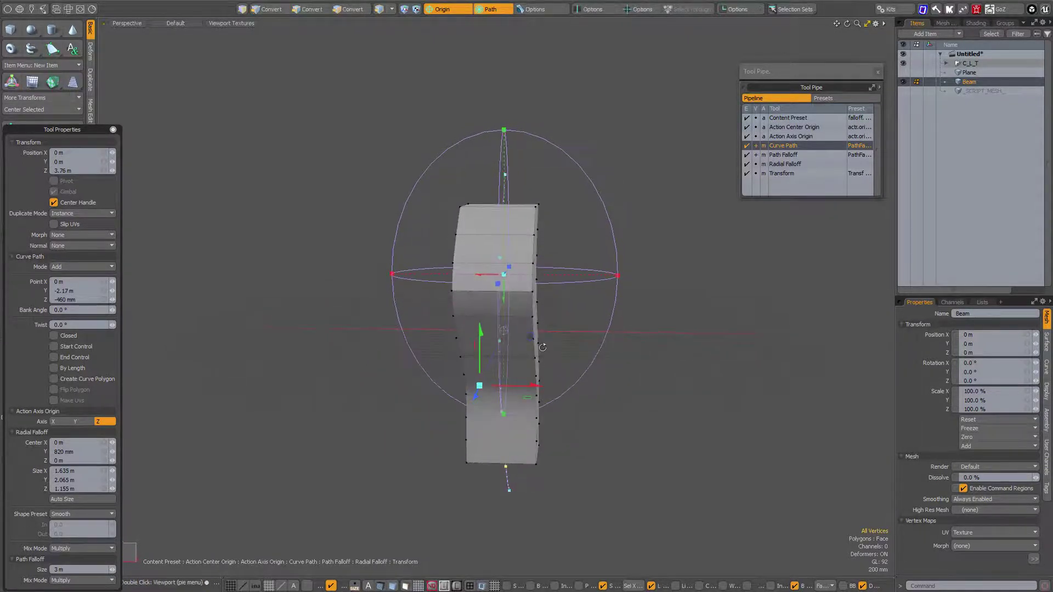
left_click_drag(537, 385, 659, 388)
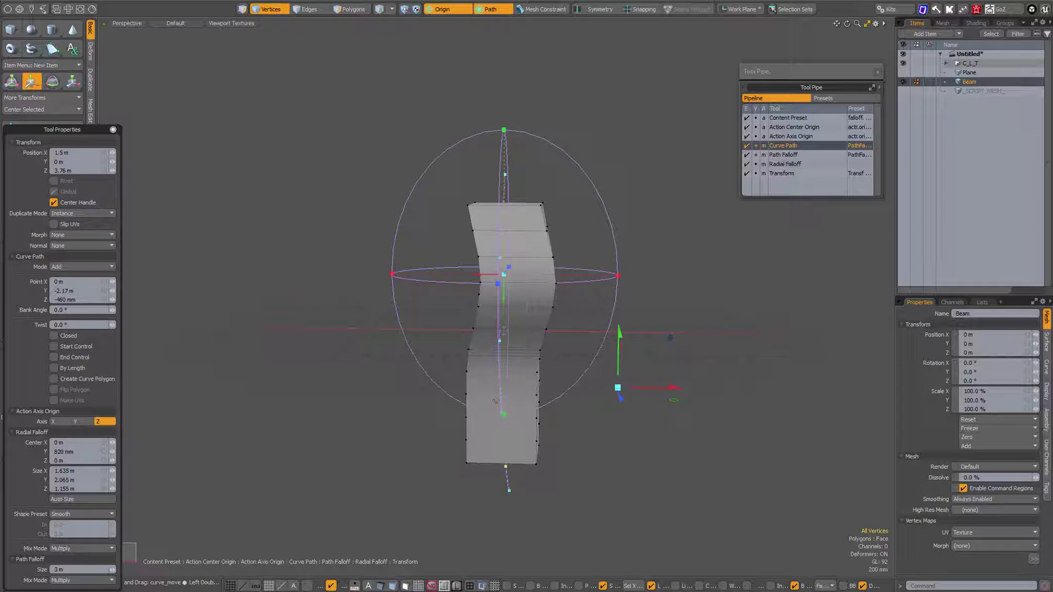
Move the two middle path points sideways to about X -810 mm, Y 1.04 m and X -700 mm, Y 55 mm, Z 805 mm.
mouse_move(571, 335)
left_mouse_down("alt")
mouse_move(543, 333)
mouse_move(553, 334)
left_mouse_up("alt")
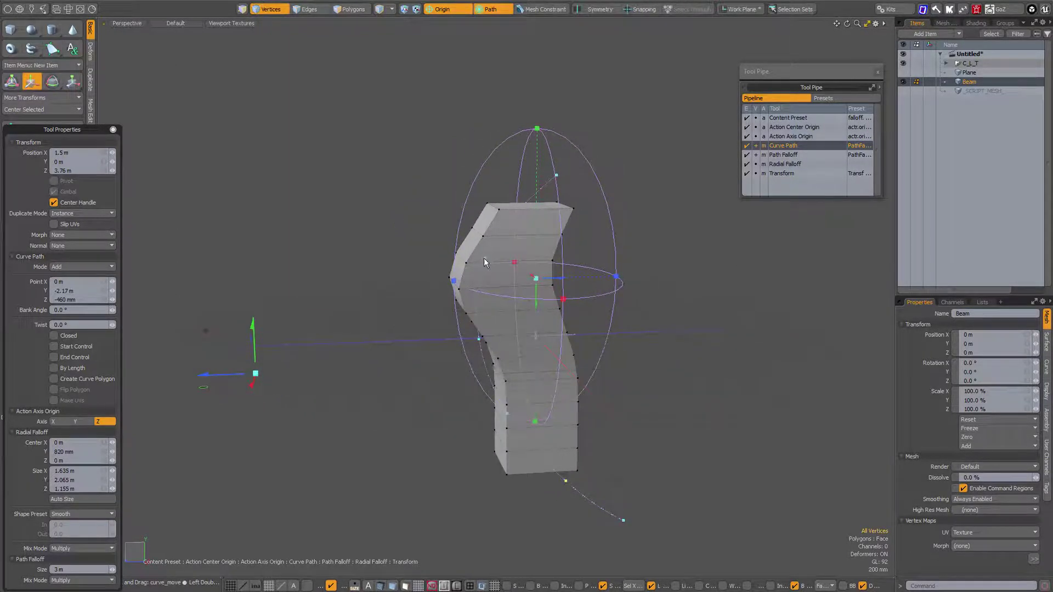
left_click_drag(487, 260, 391, 268)
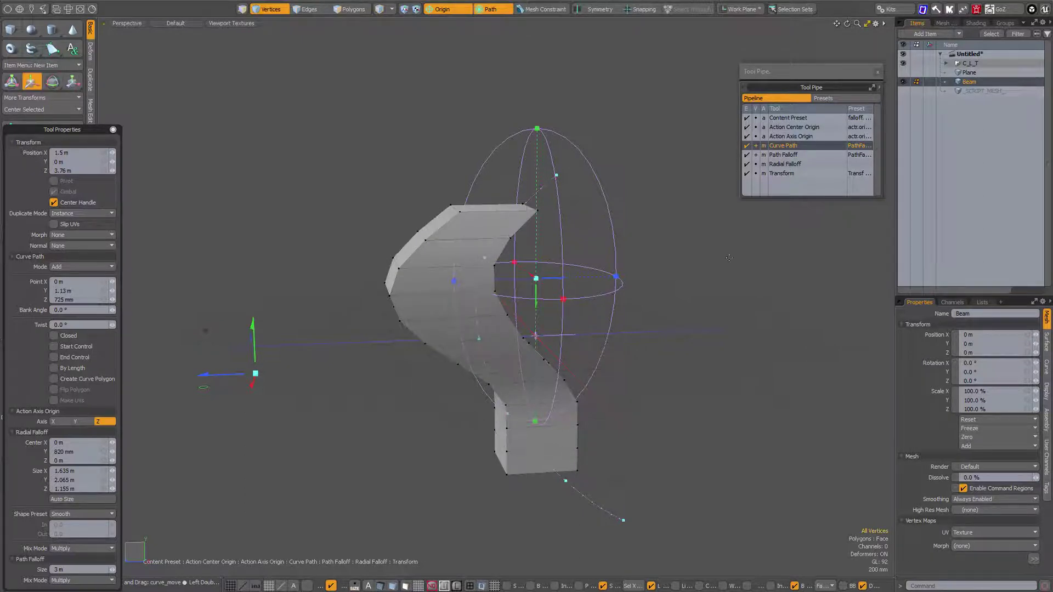
left_click_drag(690, 277, 810, 294, "alt")
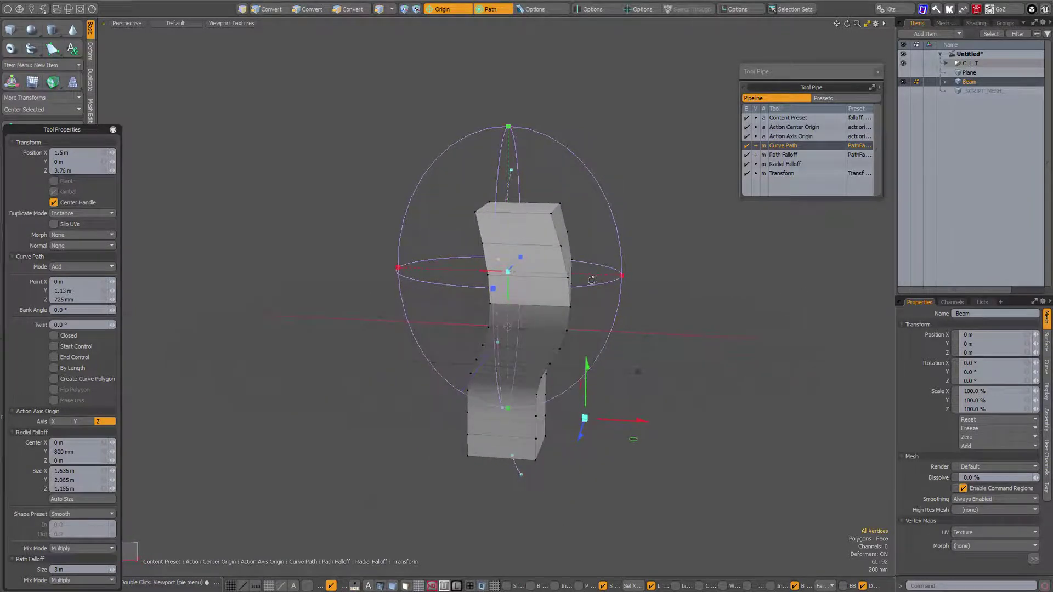
left_click_drag(499, 264, 443, 259)
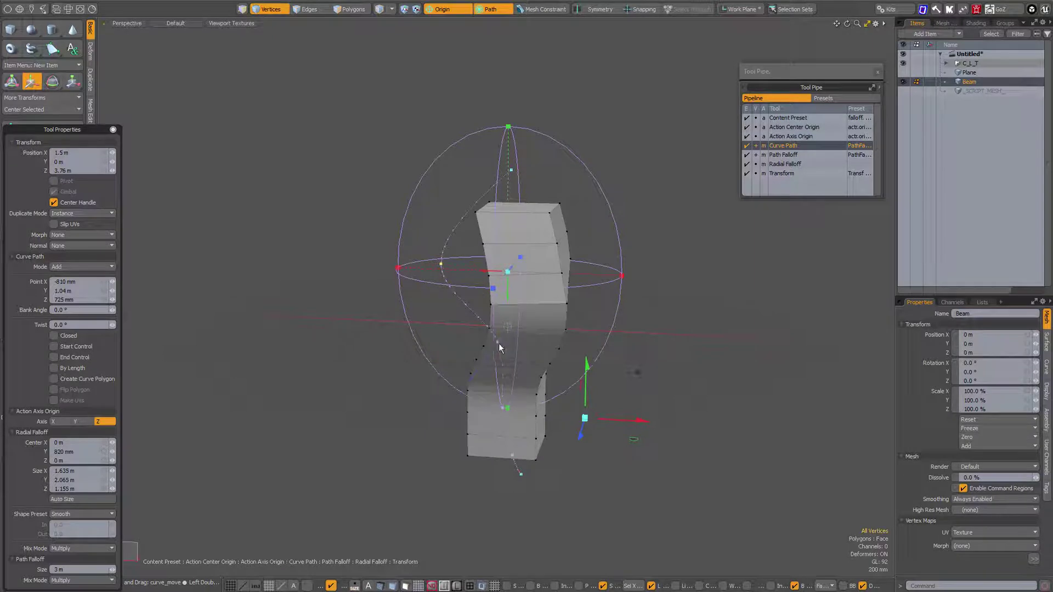
left_click_drag(498, 344, 418, 323)
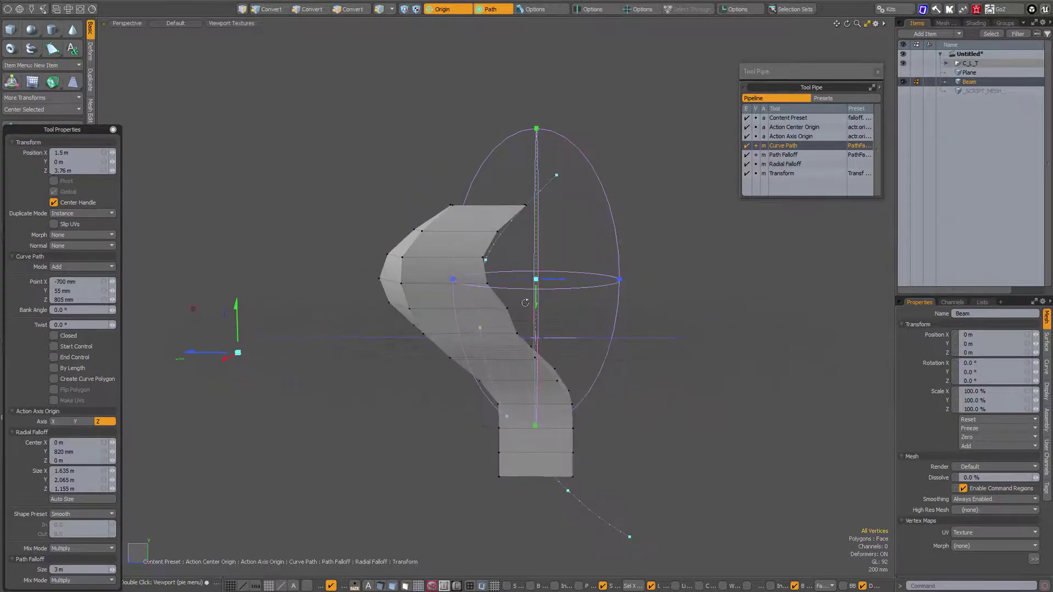
left_click(487, 263)
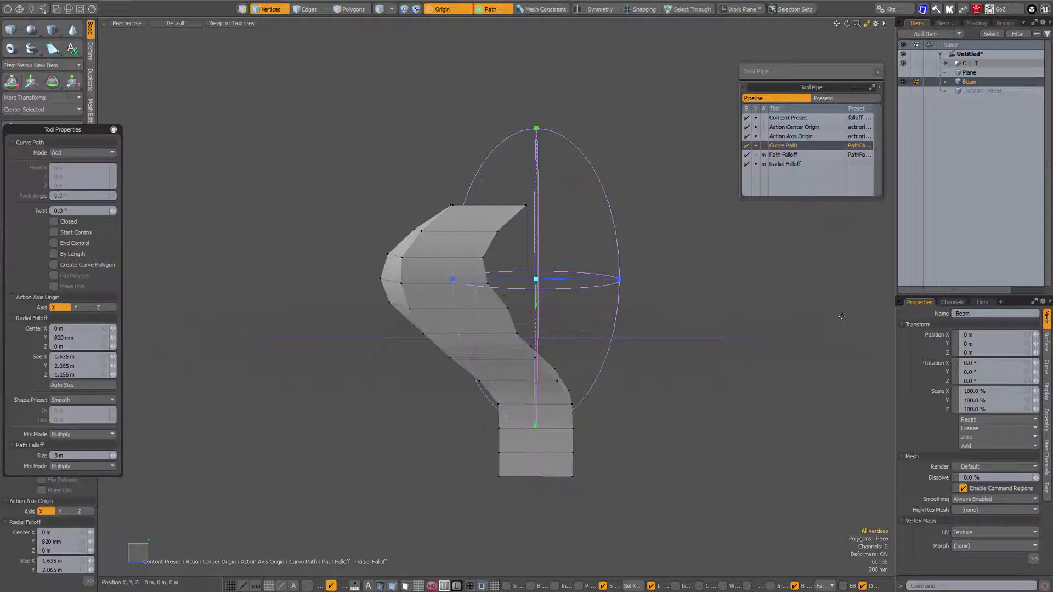
Drop the transform with its falloffs and convert the bent beam to a subdivision surface.
key("space")
left_click_drag(673, 319, 459, 298, "alt")
key("Tab")
left_click_drag(566, 308, 555, 312, "alt")
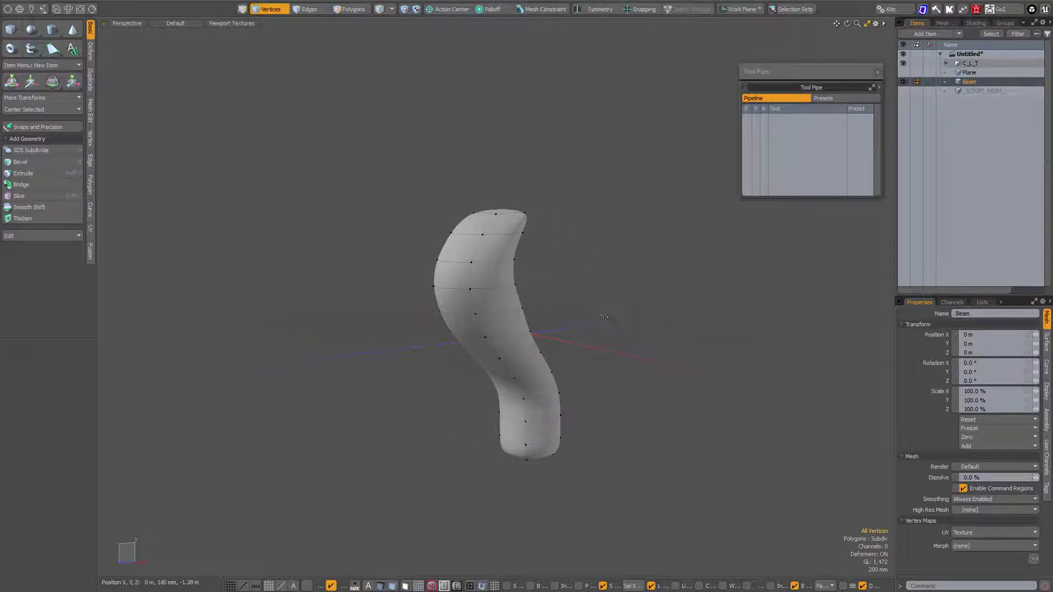
Create a new mesh item, hide the Beam, and add a segmented unit cylinder at the origin.
key("n")
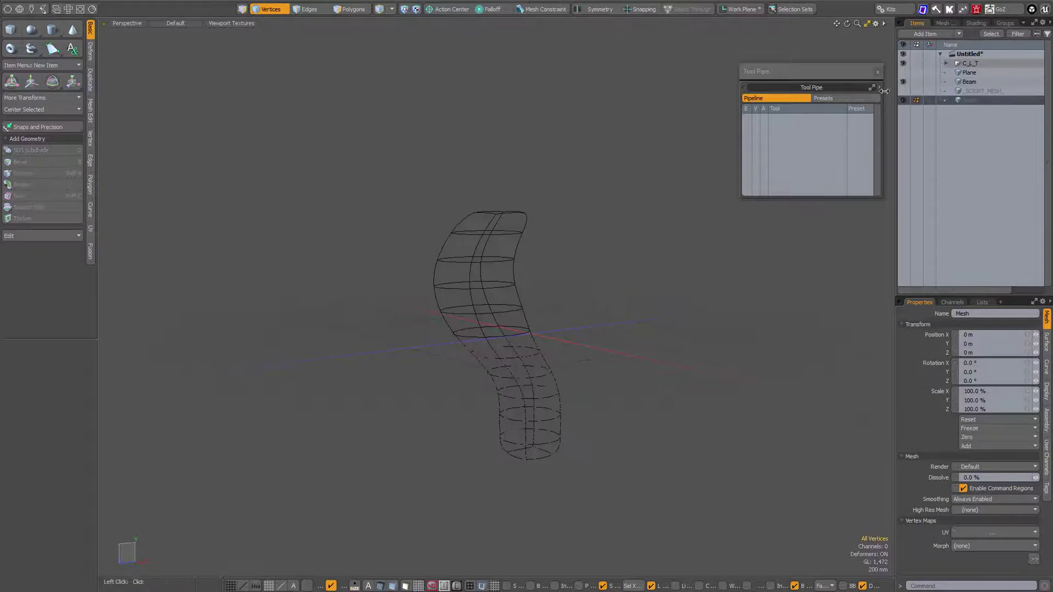
left_click(904, 82)
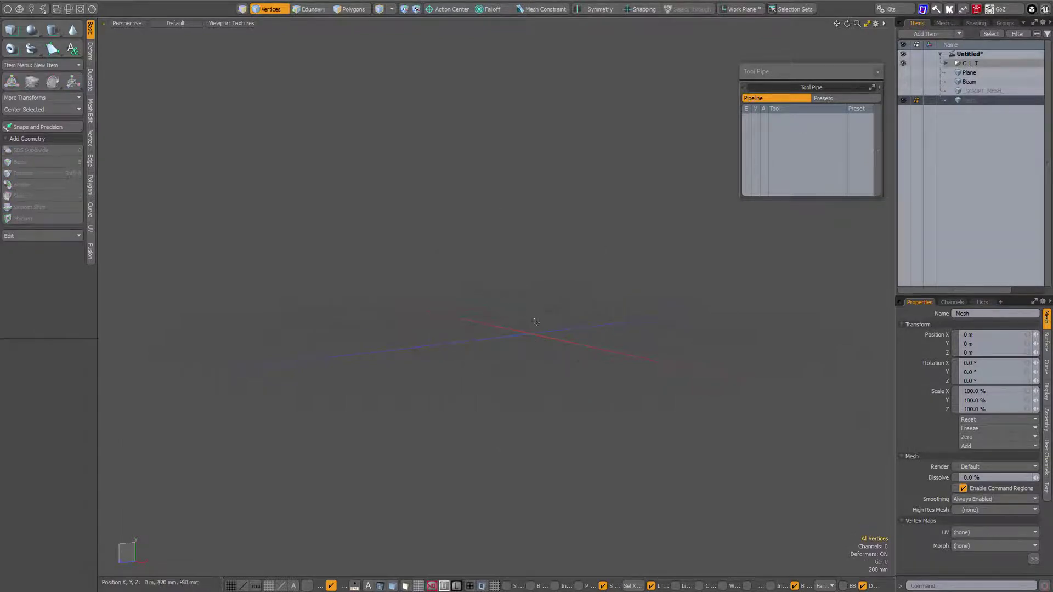
key("ctrl+space")
left_click(494, 324)
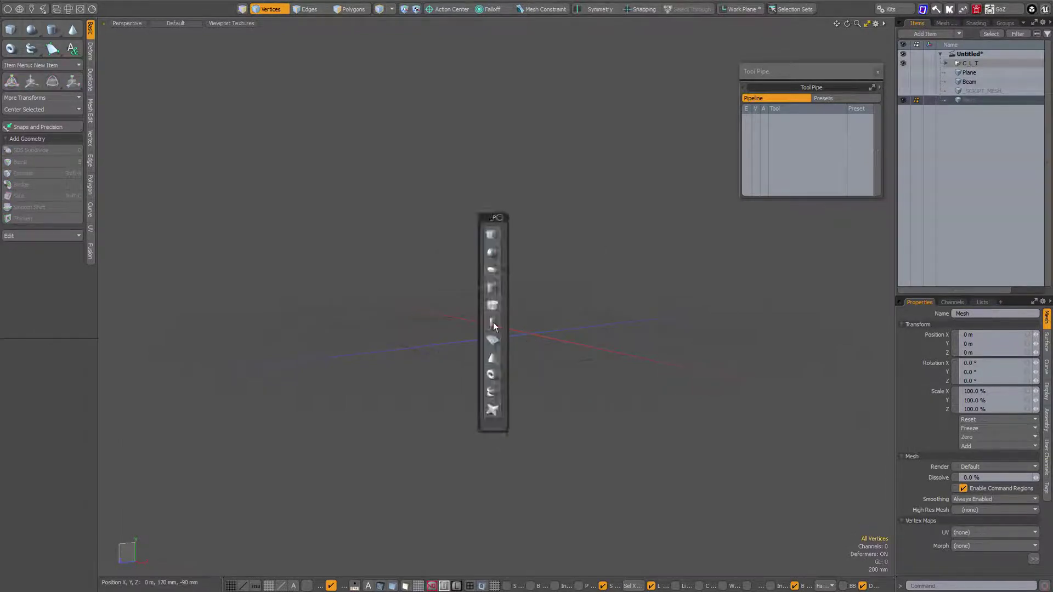
left_click(492, 289)
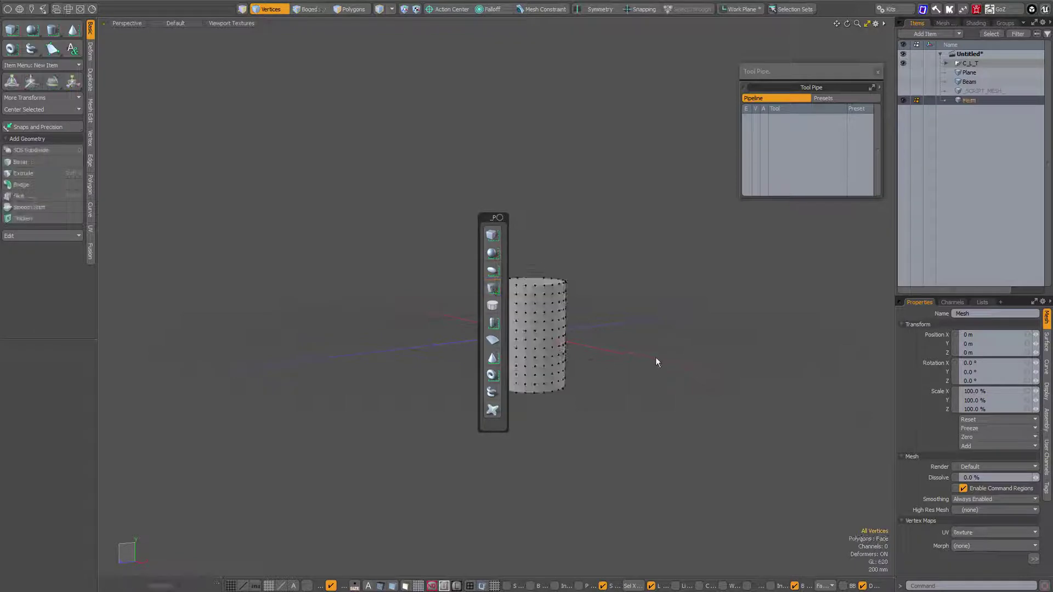
Delete the cylinder's top and bottom cap polygons.
key("2")
key("space")
left_click(539, 281)
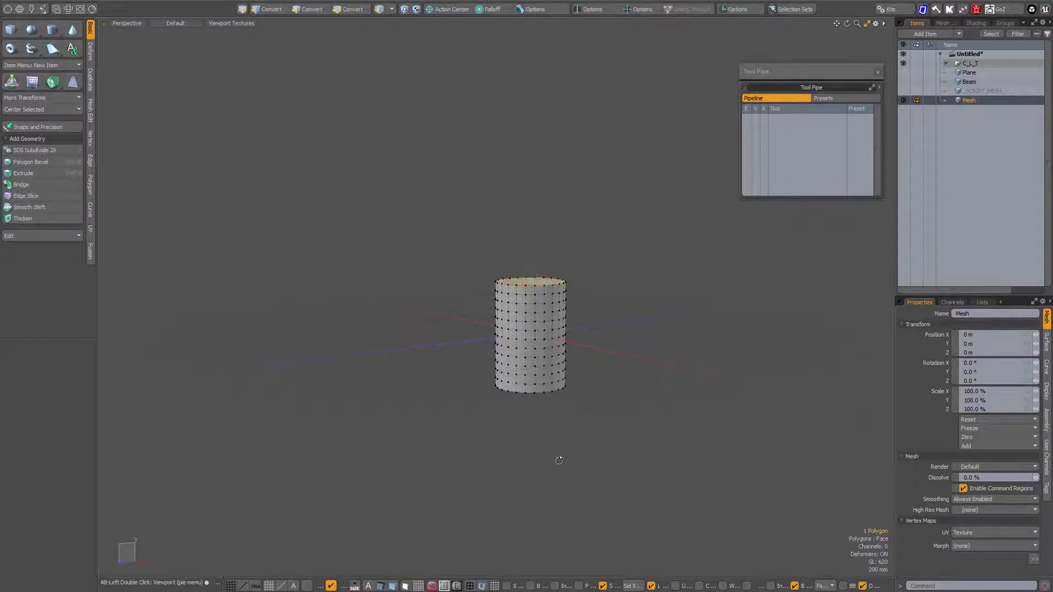
left_click_drag(560, 460, 553, 402, "alt")
left_click(546, 398, "shift")
key("Delete")
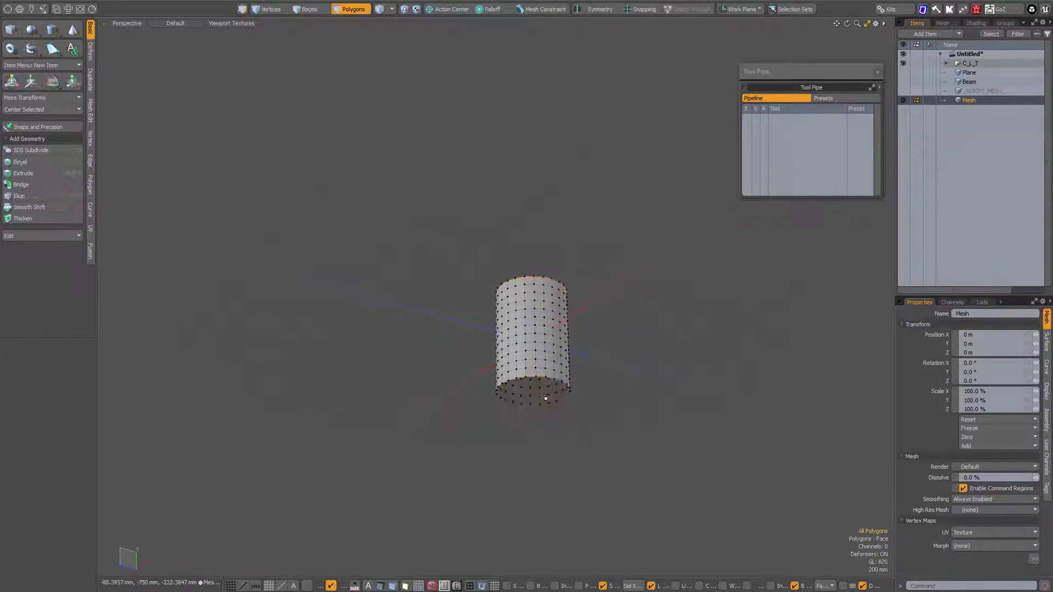
Switch to the Front view and activate the Push deform tool for the open cylinder.
key("ctrl+space")
left_click(606, 327)
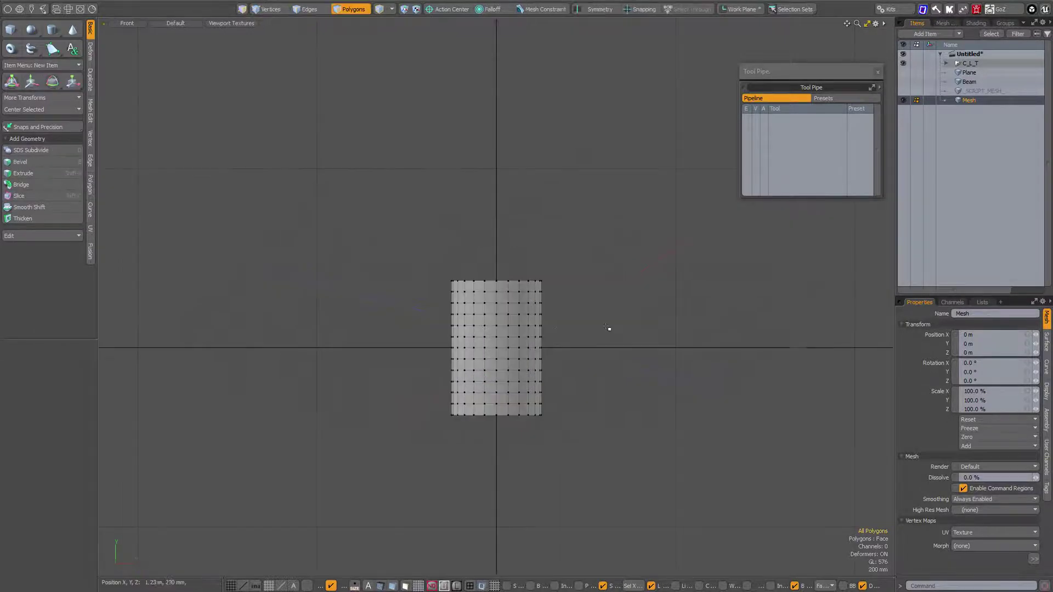
left_click_drag(470, 339, 532, 347, "ctrl+alt")
left_click_drag(532, 347, 512, 288, "alt+shift")
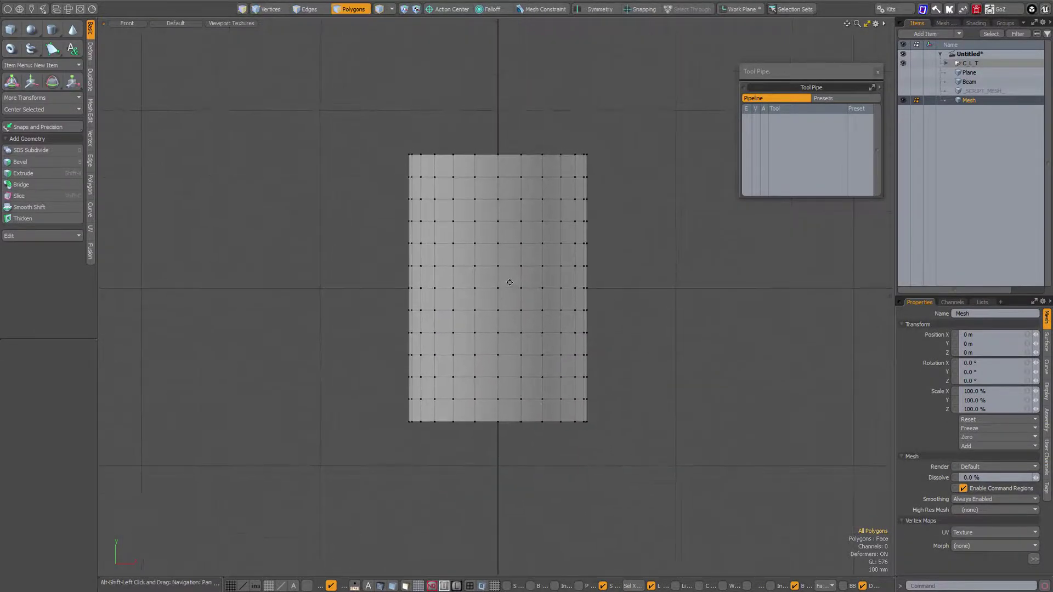
scroll(516, 284, "up", 3)
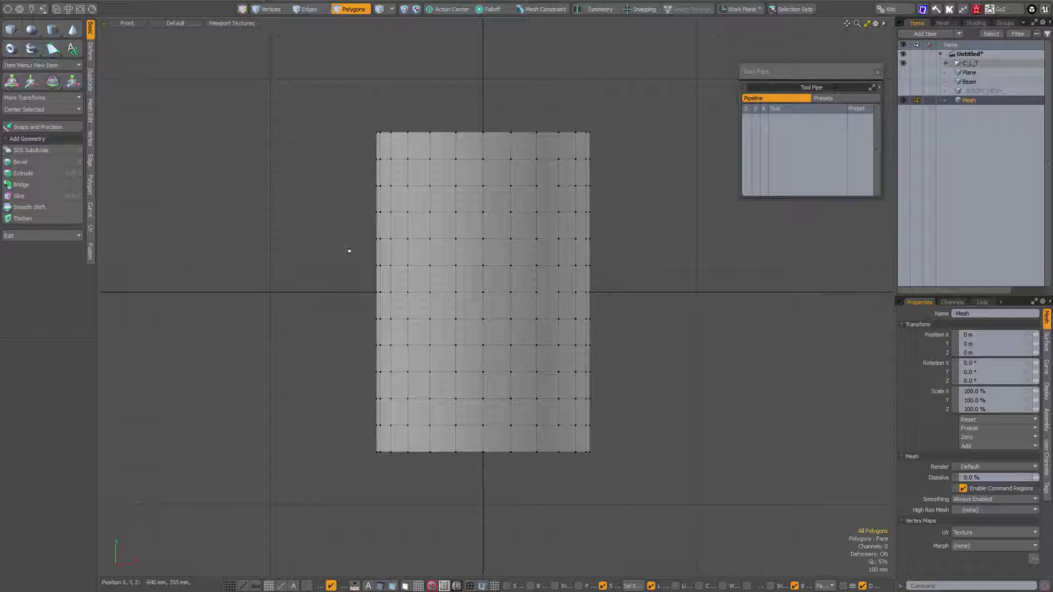
key("alt+space")
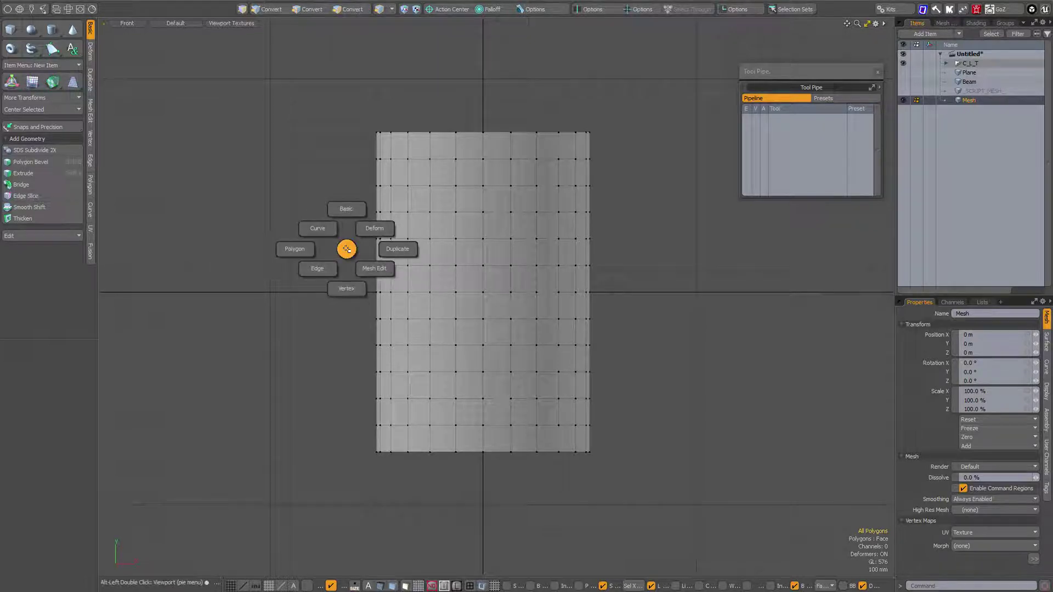
left_click(364, 227)
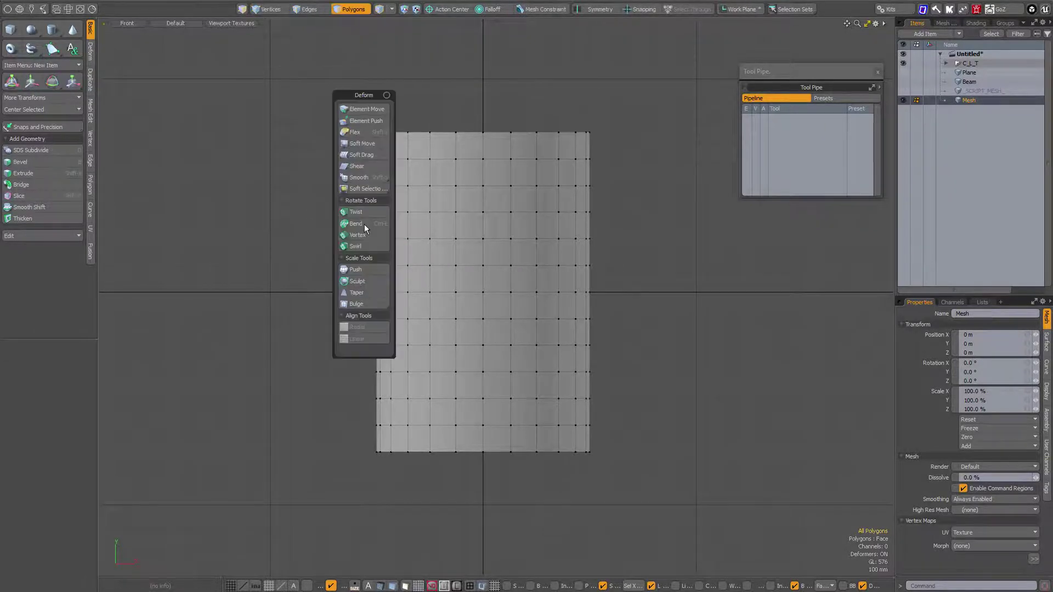
left_click(357, 269)
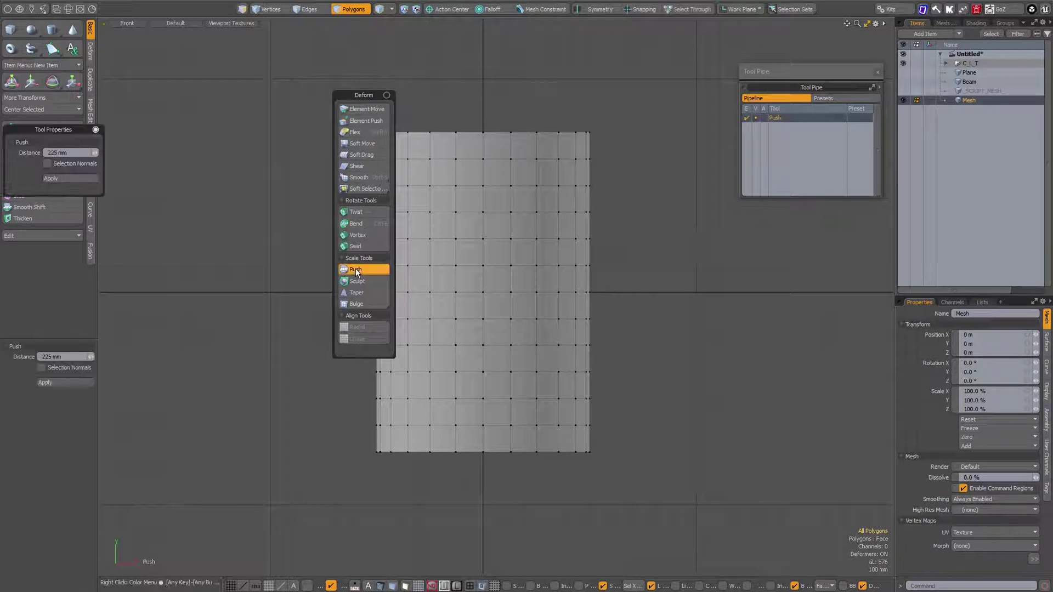
Add a Path falloff to the Push tool.
right_click(654, 291, "ctrl+alt")
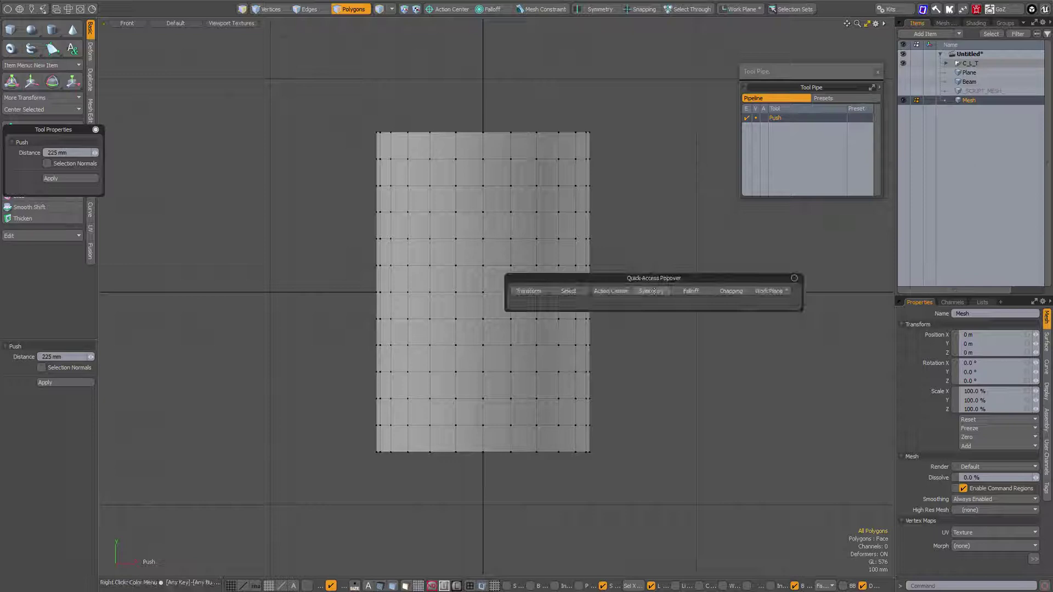
left_click(686, 291)
left_click(681, 383)
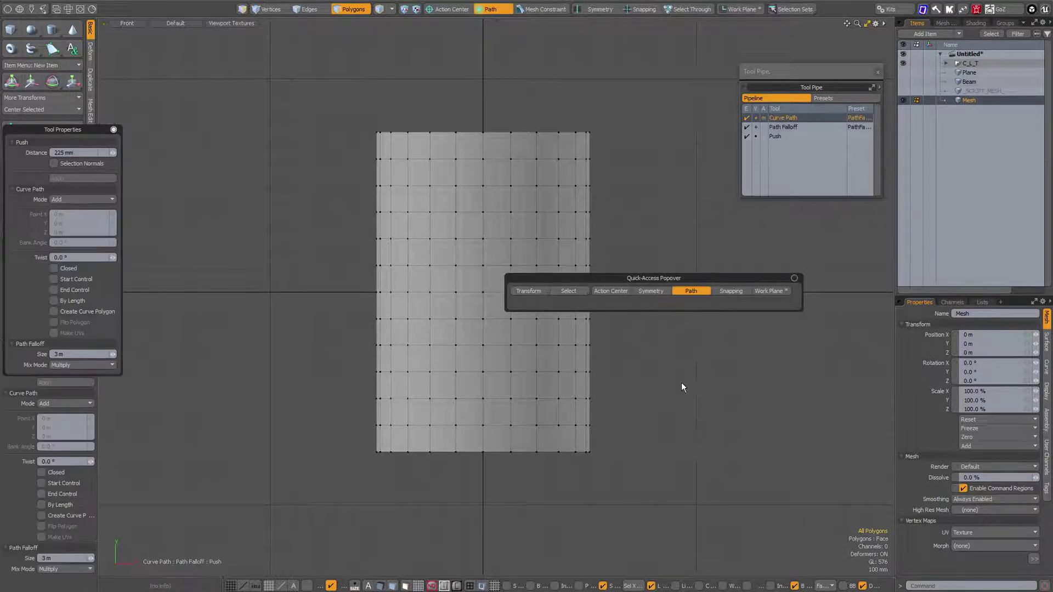
left_click(685, 359)
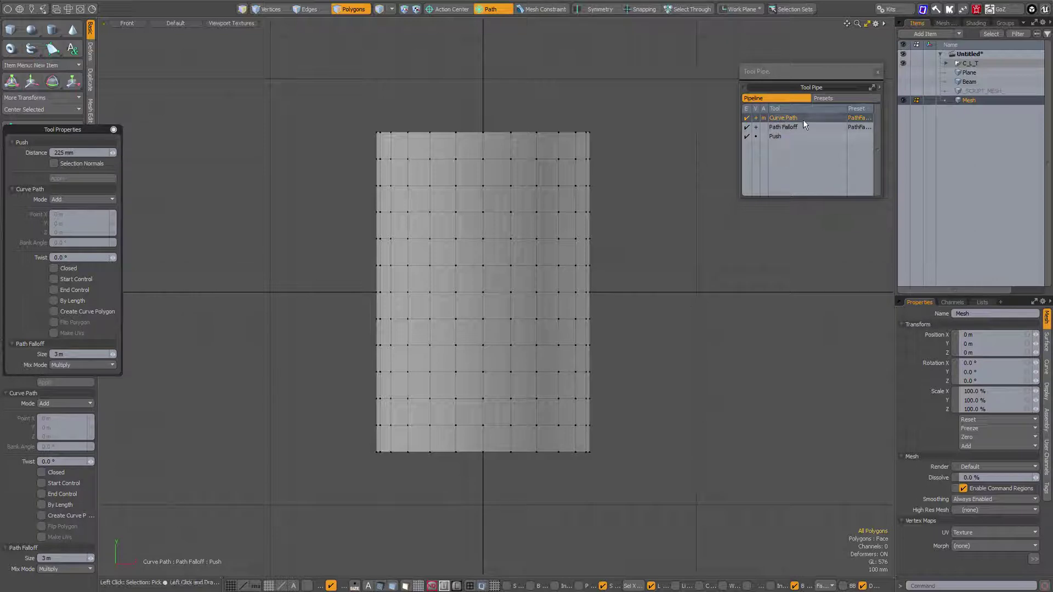
Draw a zigzag five-point path down the cylinder, from about X -5 mm, Y 740 mm to X 130 mm, Y -810 mm.
left_click(482, 135)
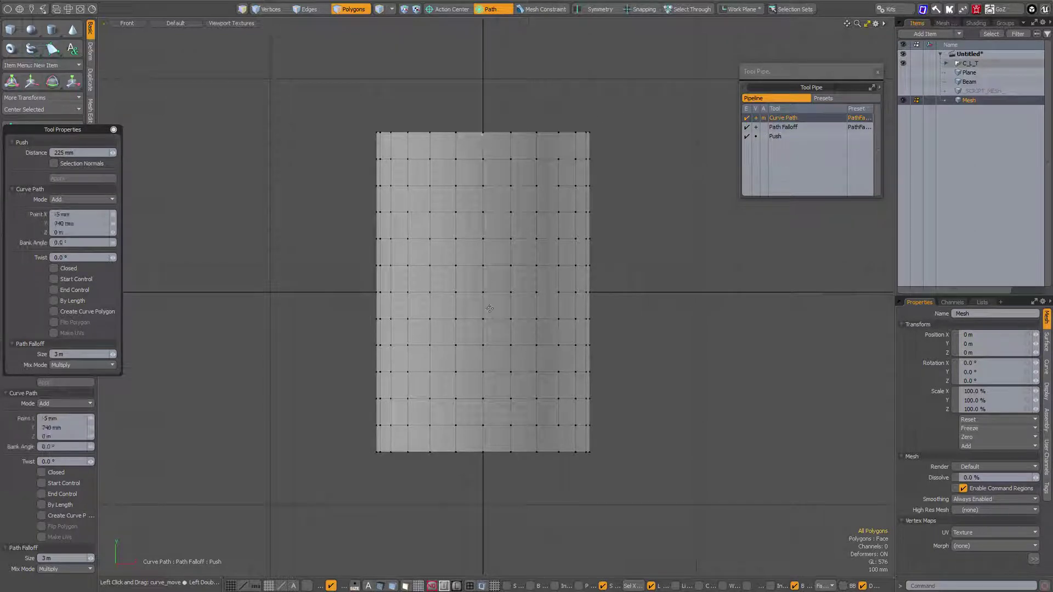
left_click(450, 324)
key("ctrl+space")
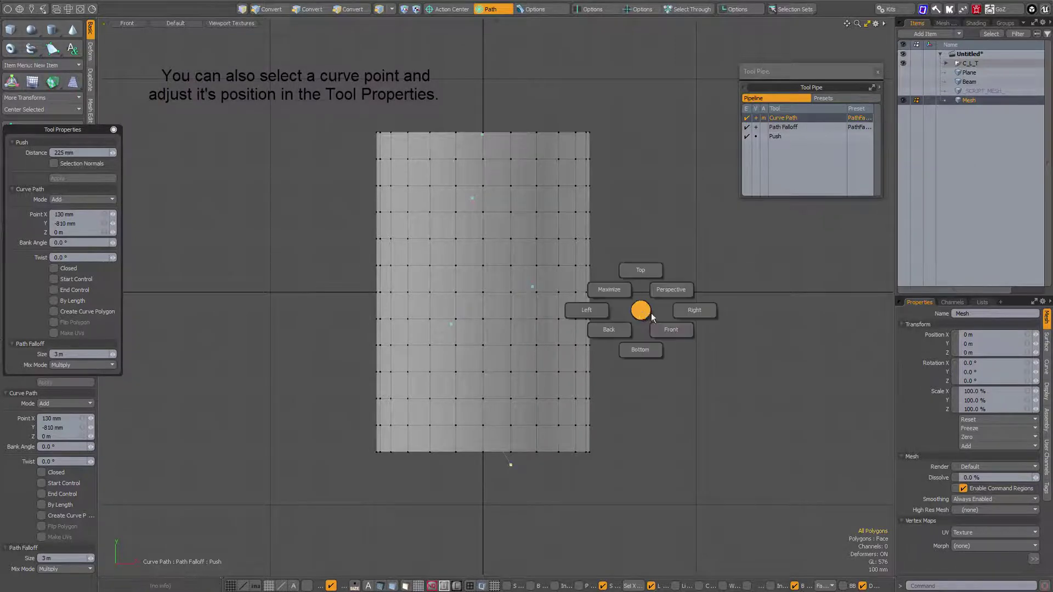
left_click(686, 314)
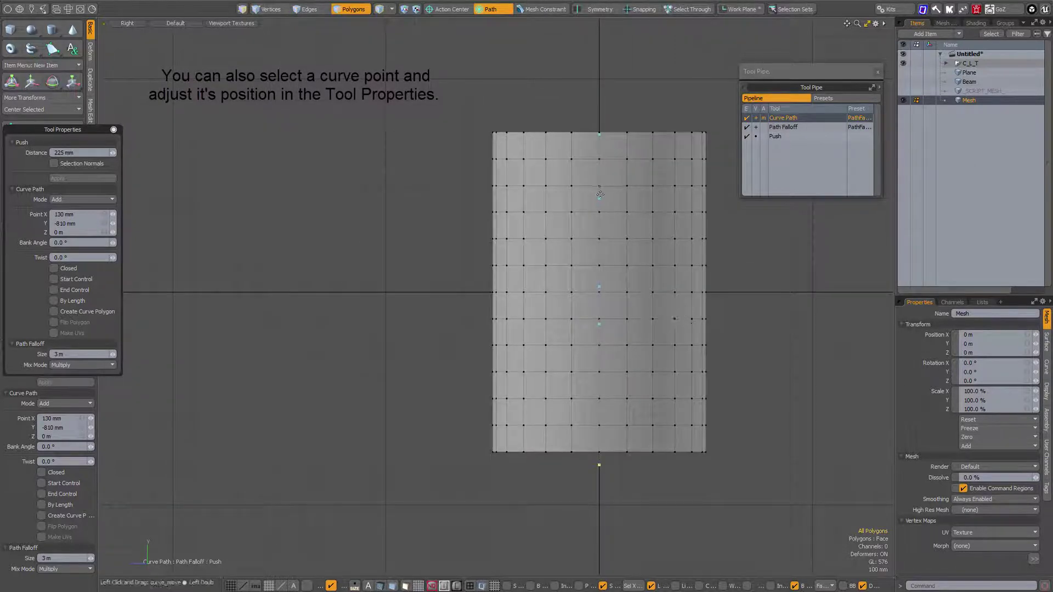
key("ctrl+space")
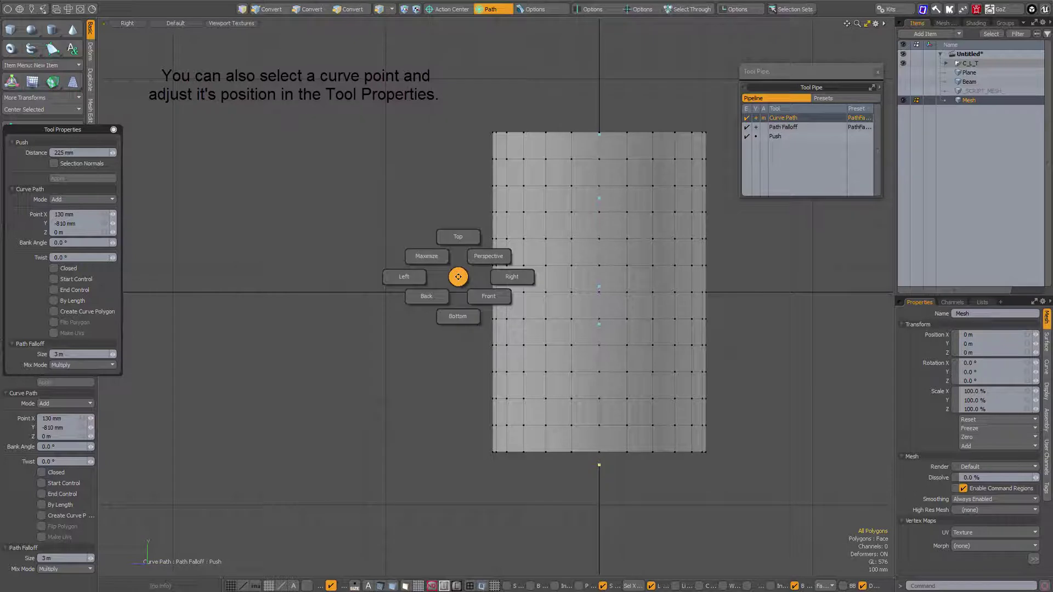
left_click(489, 297)
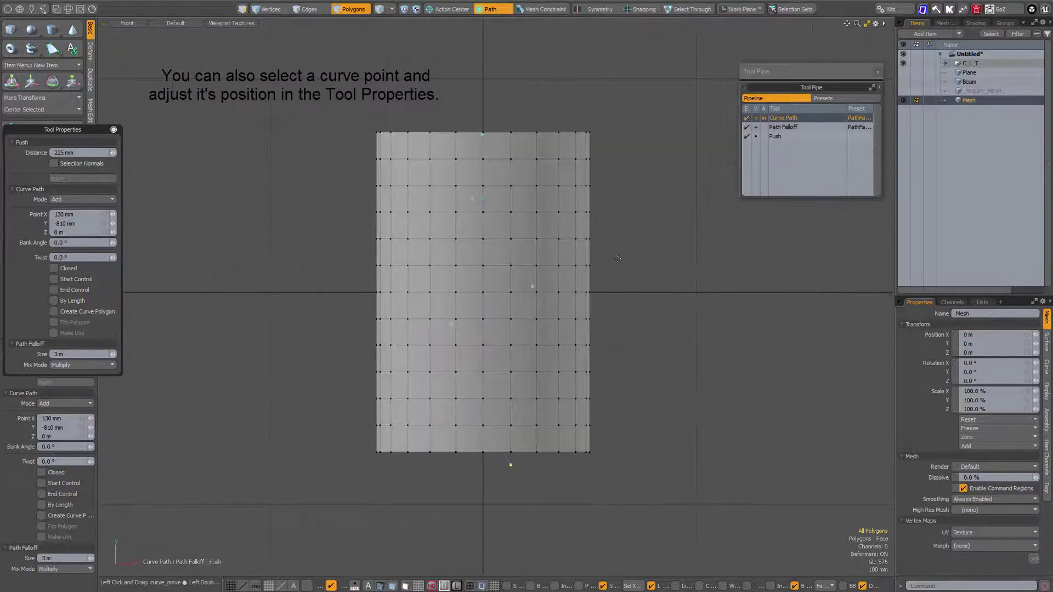
Push the cylinder's wall outward by about 275 mm through the Path falloff.
left_click(775, 136)
left_click(643, 266)
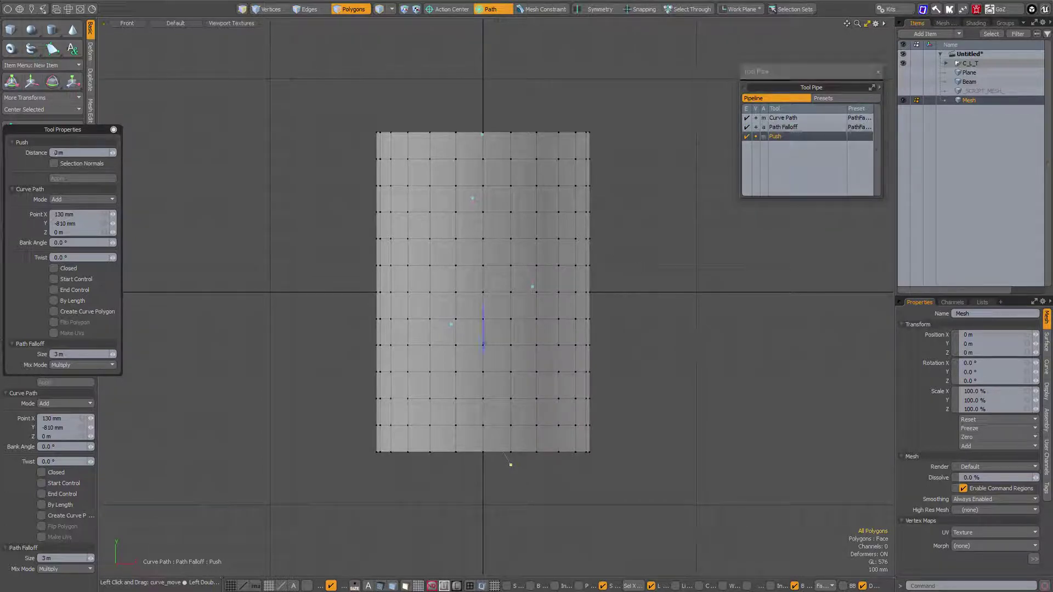
left_click_drag(485, 345, 485, 407)
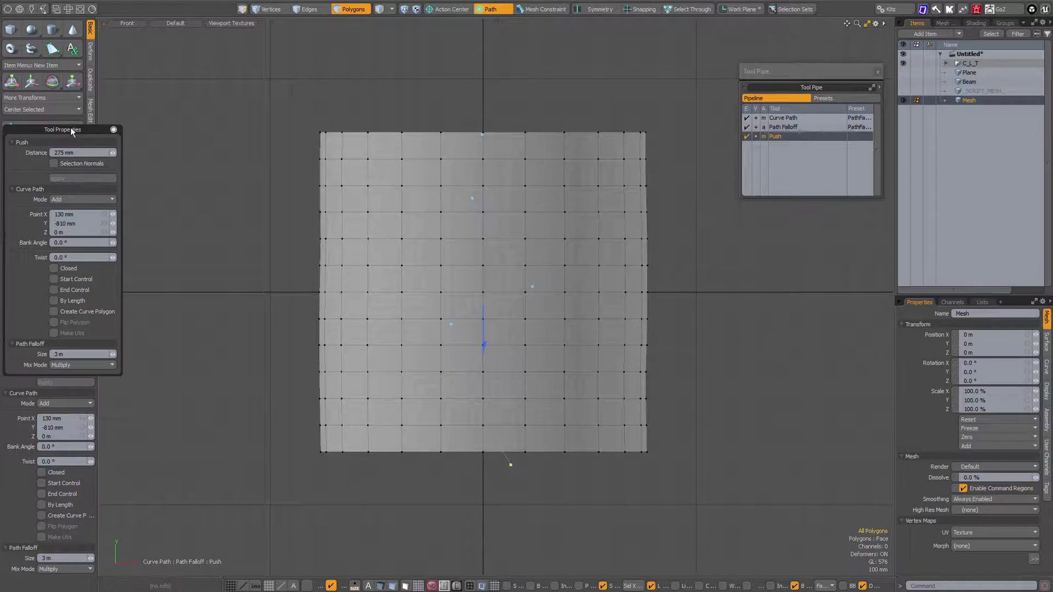
left_click_drag(70, 127, 70, 338)
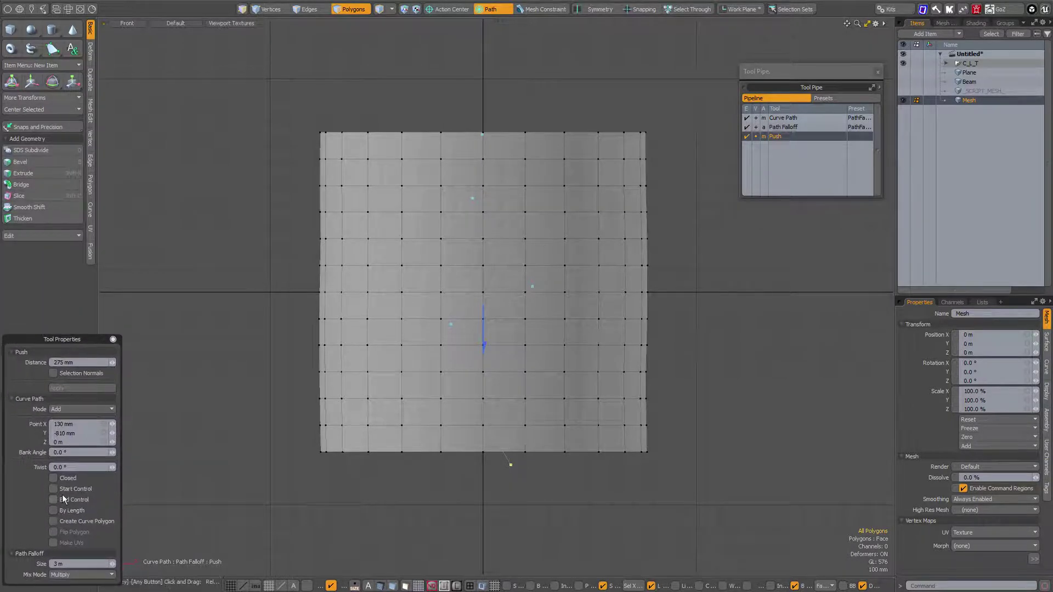
Try a Path falloff size of 1 m, and set the size to 750 mm.
left_click(70, 563)
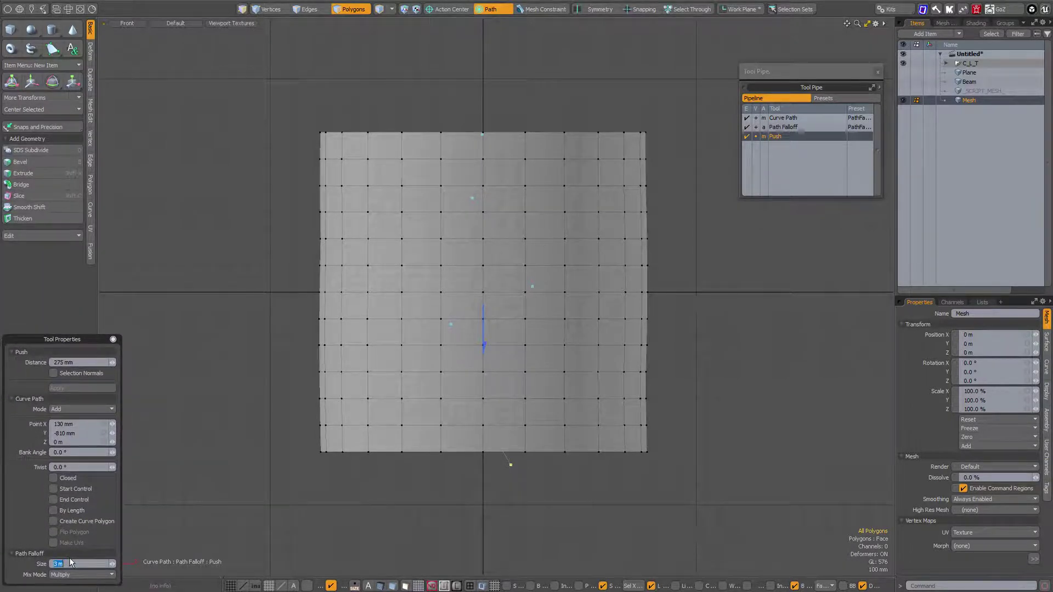
type("1")
key("Return")
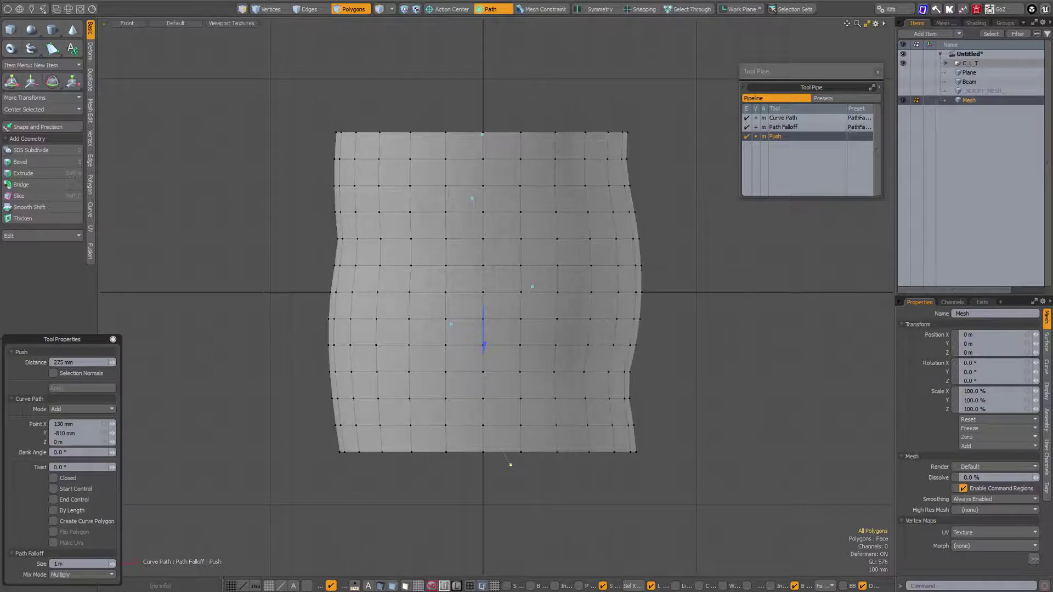
left_click(80, 564)
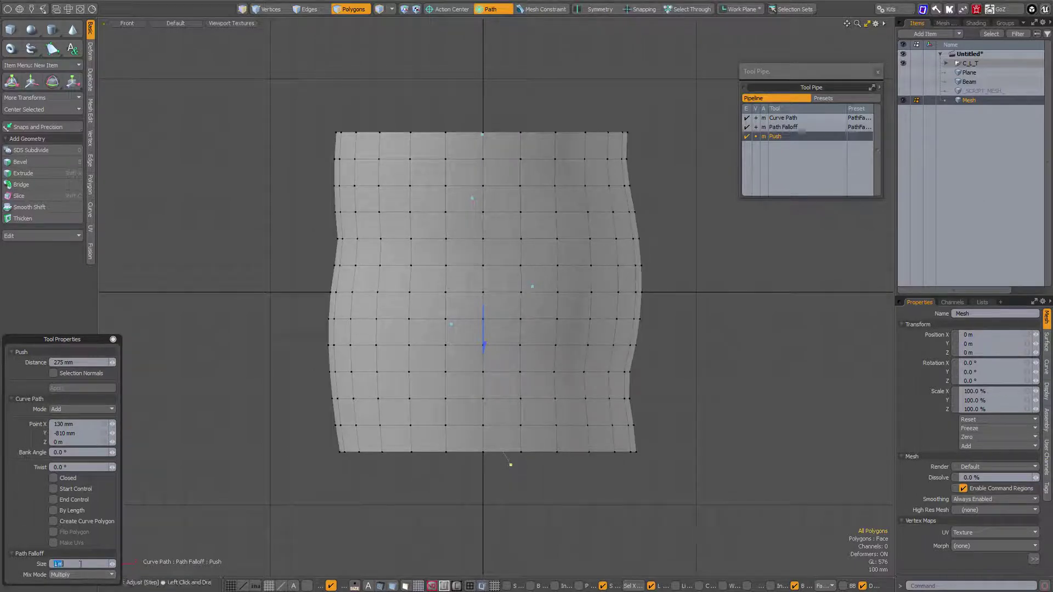
type("750 mm")
key("Return")
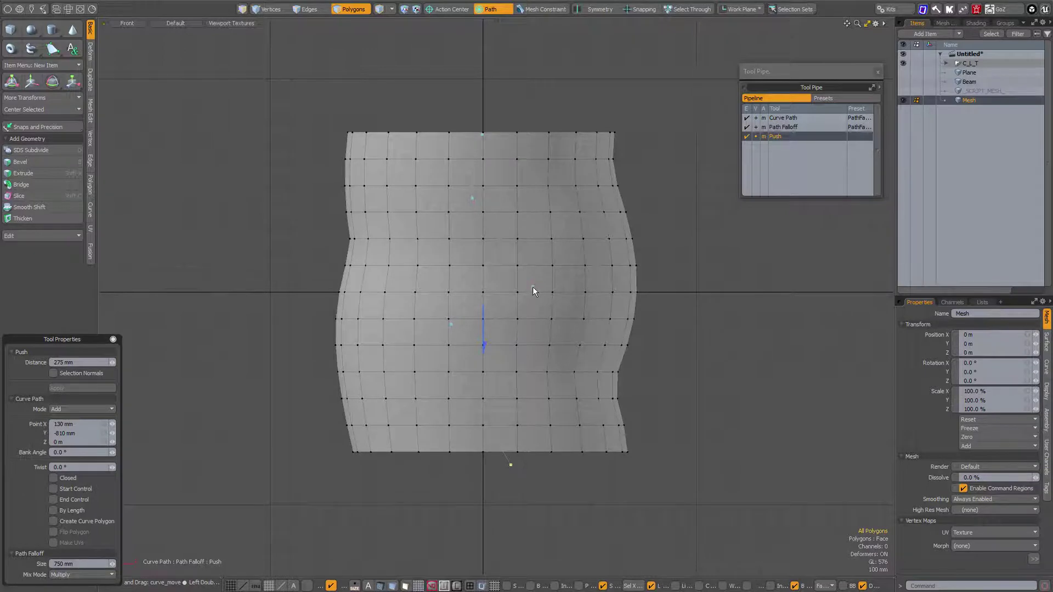
Move the path's upper three points to about (1.045 m, 755 mm), (1.065 m, 335 mm) and (810 mm, 55 mm), beyond the cylinder's side.
left_click_drag(533, 288, 657, 280)
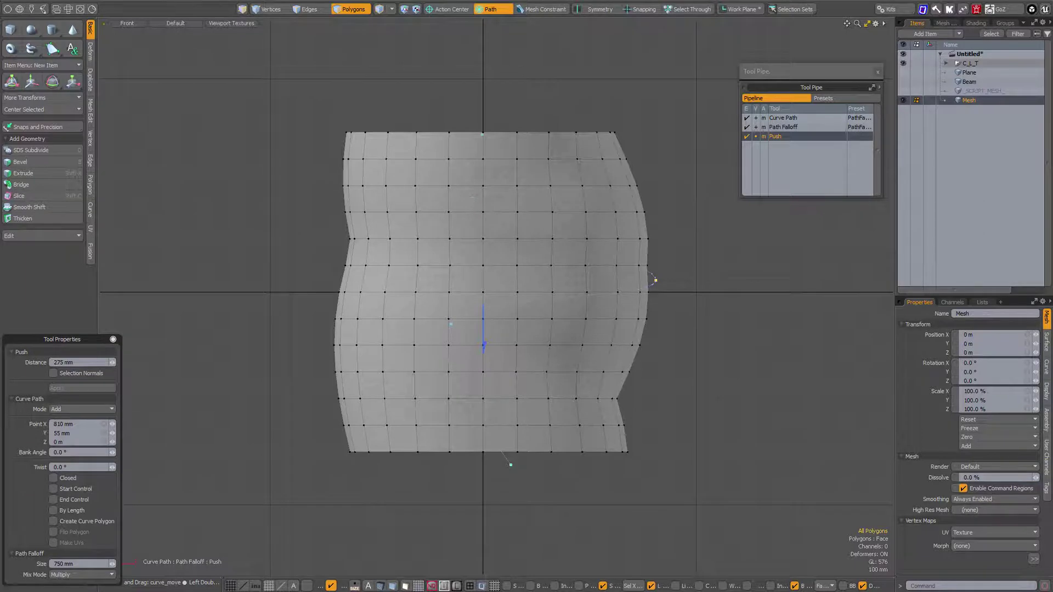
left_click_drag(472, 198, 655, 192)
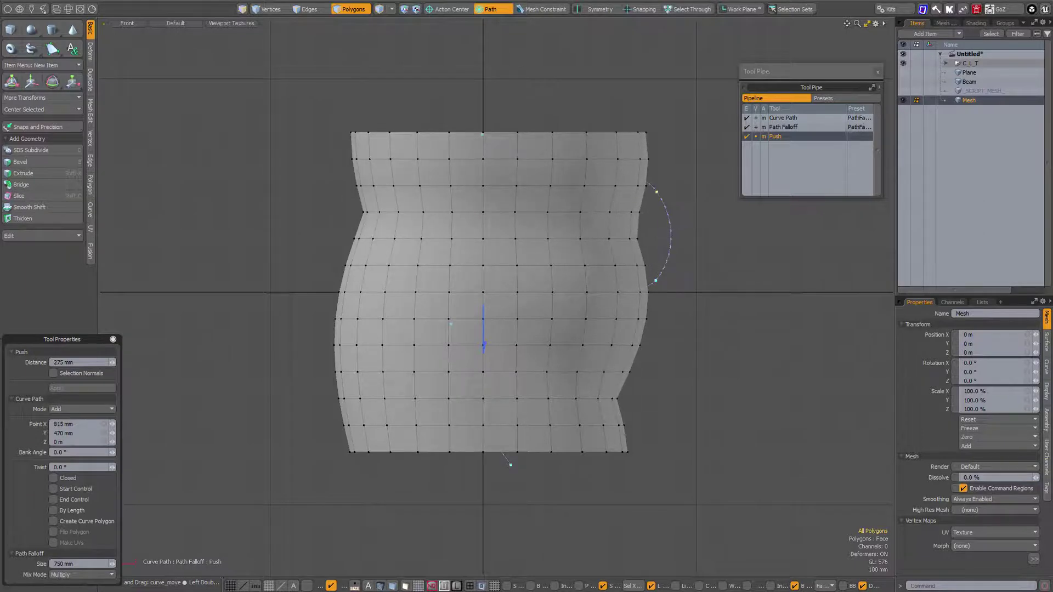
left_click_drag(483, 136, 701, 132)
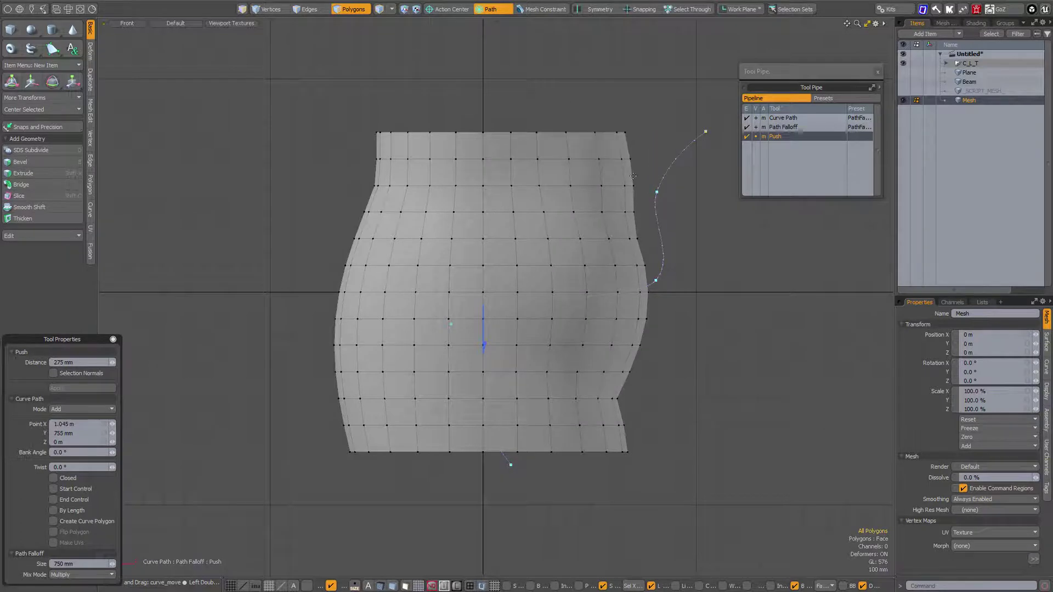
left_click_drag(657, 192, 712, 221)
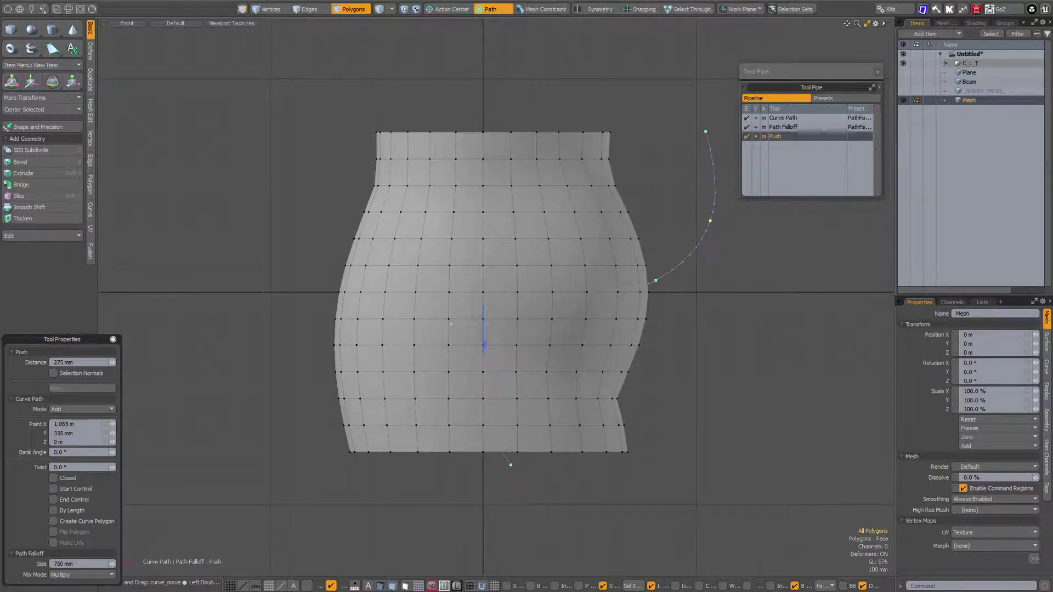
Move the lower two path points near the cylinder's centre line, at about Y -15 mm and -750 mm, and increase the push to about 490 mm.
left_click_drag(510, 466, 484, 452)
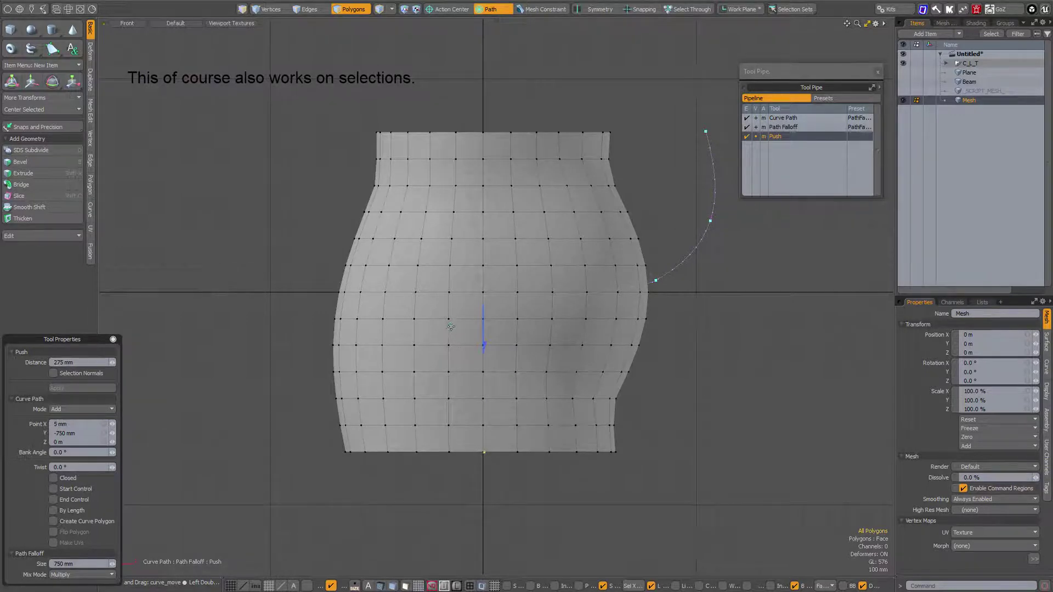
left_click_drag(450, 325, 485, 296)
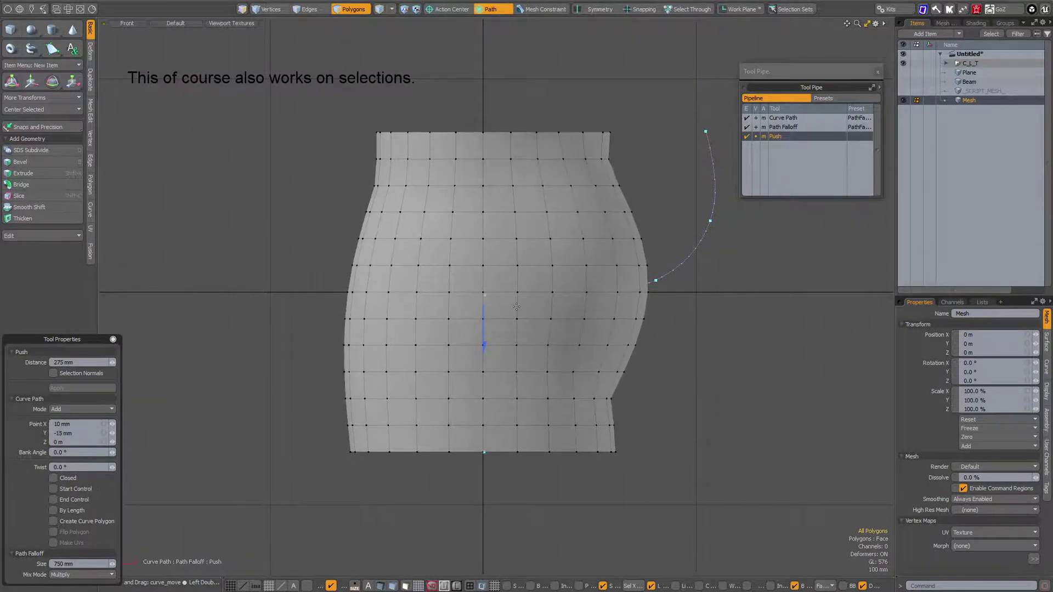
left_click_drag(484, 344, 484, 382)
left_click_drag(513, 335, 522, 336)
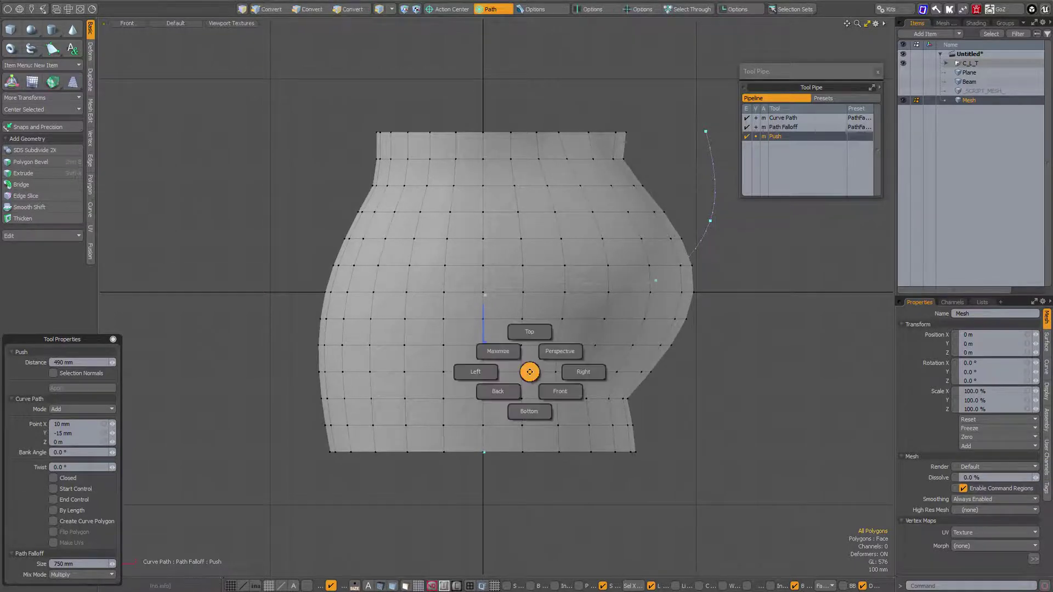
Check the cylinder in the Right view, and in Front view bring the upper three path points back over it, the third about X -60 mm, Y 205 mm.
key("ctrl+space")
key("ctrl+space")
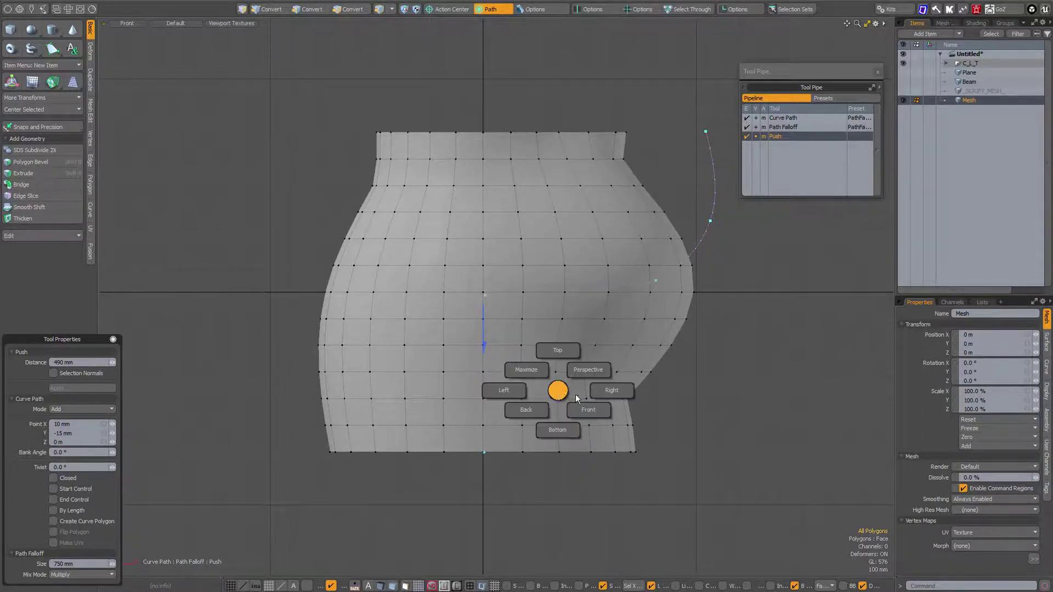
left_click(591, 392)
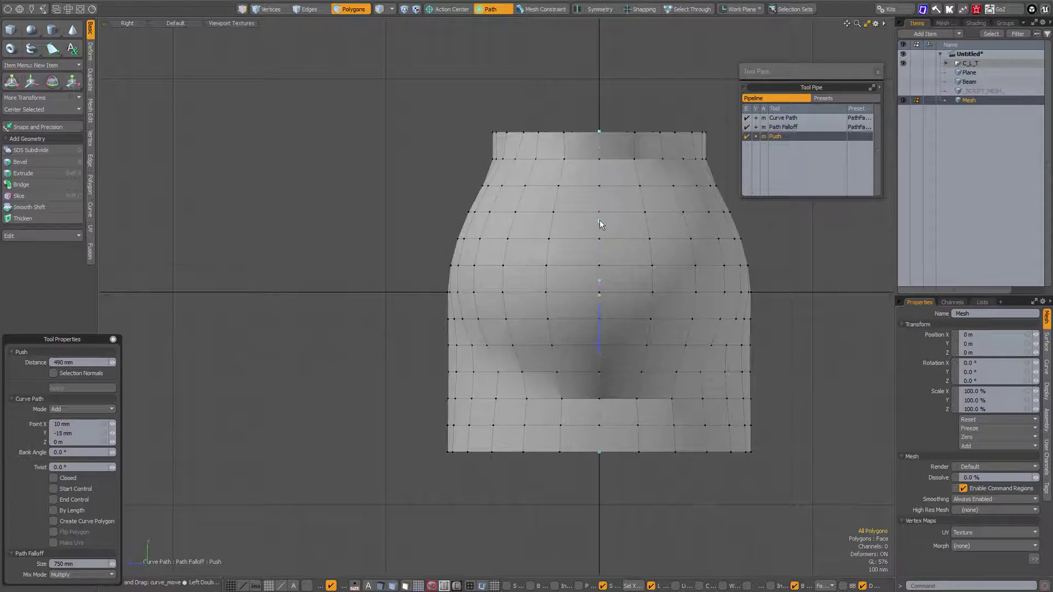
key("ctrl+space")
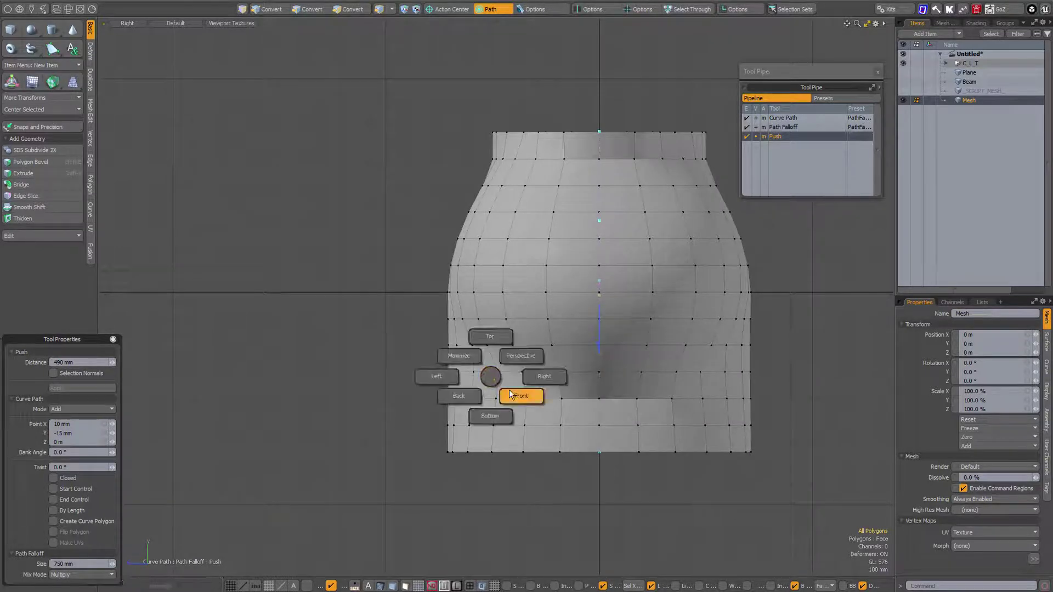
key("ctrl+space")
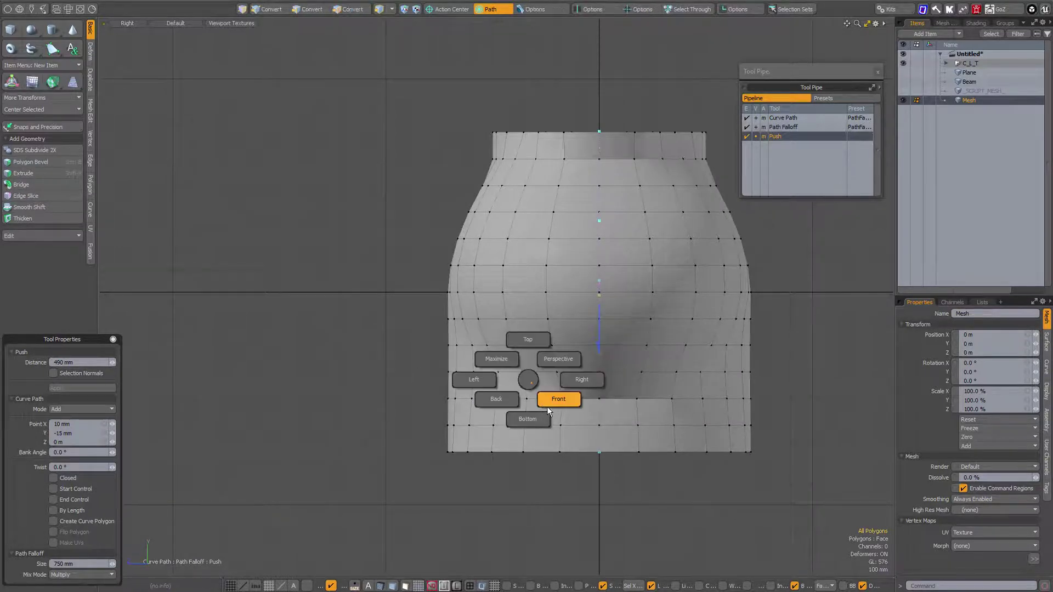
left_click(548, 408)
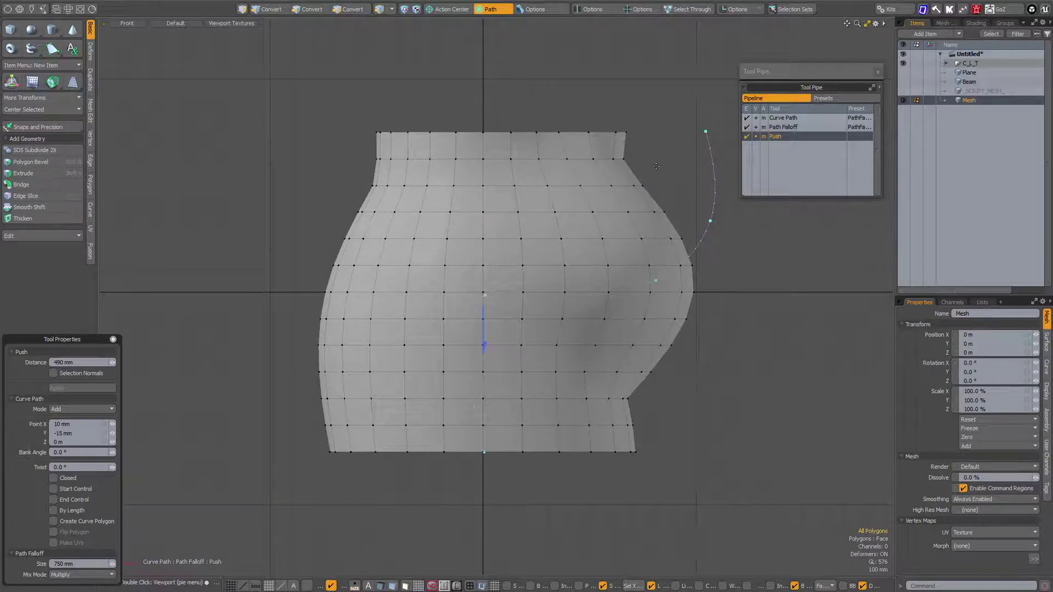
left_click_drag(707, 131, 549, 135)
left_click_drag(711, 221, 470, 248)
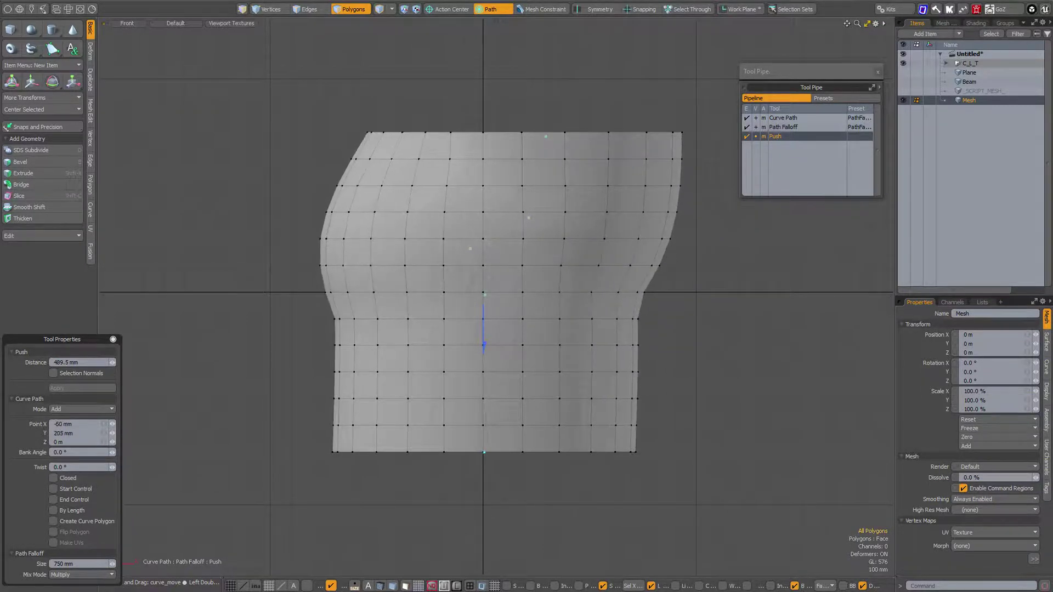
Drop the Push tool and convert the pushed cylinder to a subdivision surface in the Perspective view.
key("q")
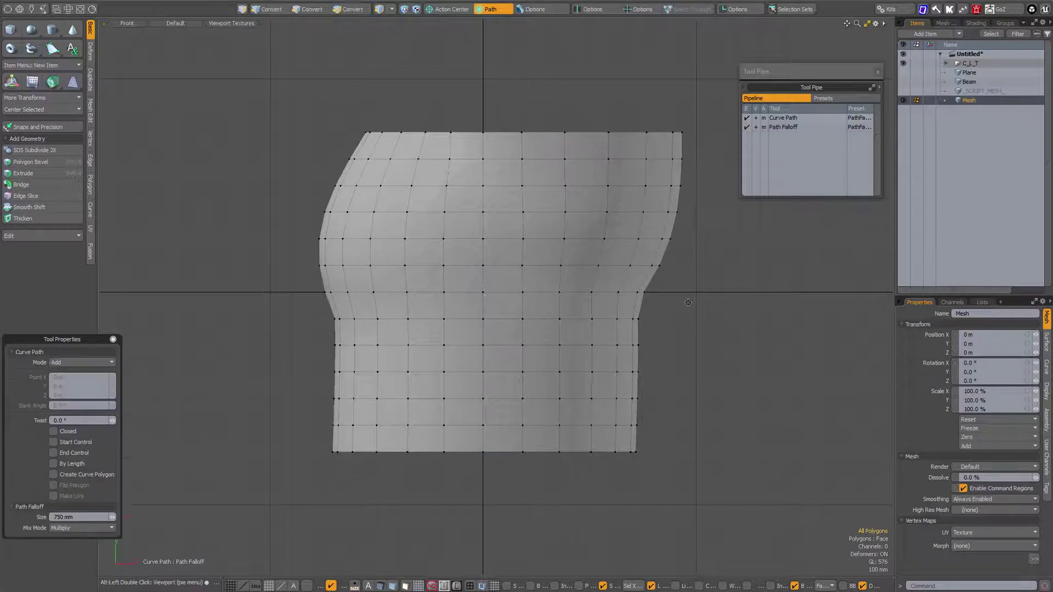
key("ctrl+space")
left_click(713, 286)
left_click_drag(551, 314, 778, 384, "alt")
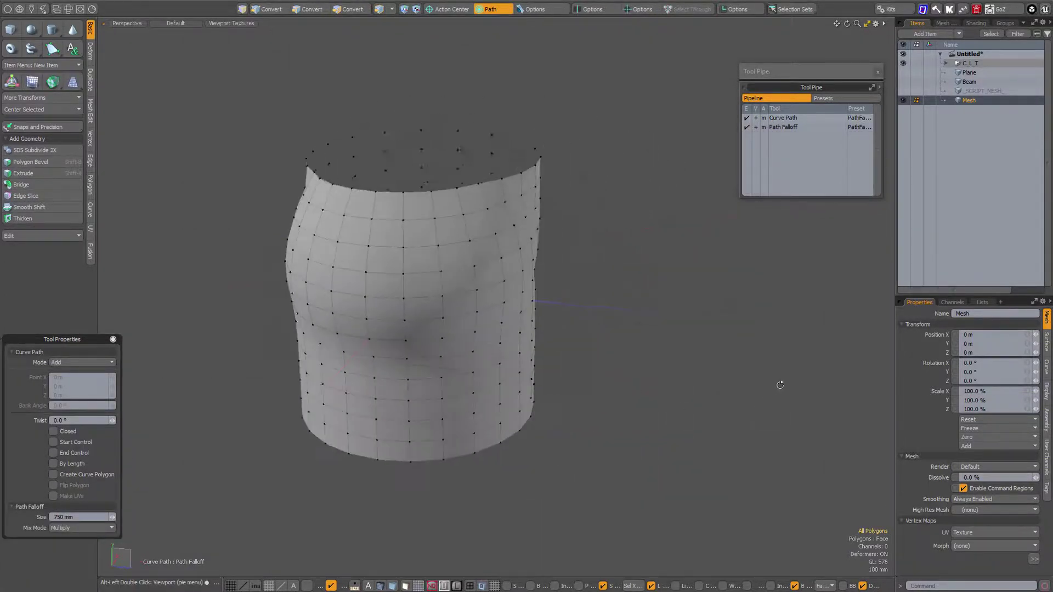
key("Tab")
left_click_drag(642, 341, 581, 362, "alt")
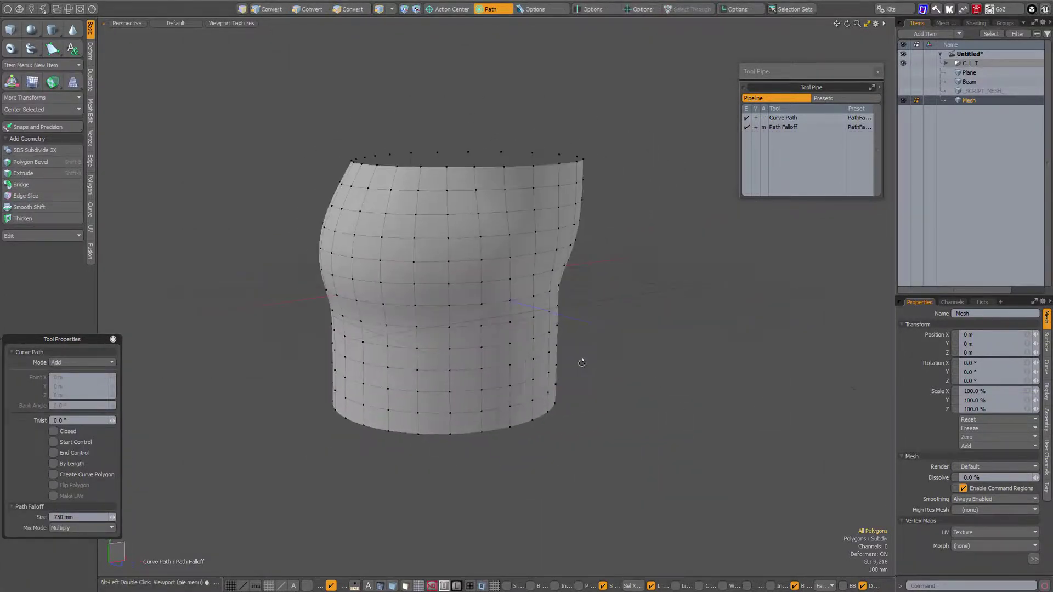
Create a new mesh item and hide the pushed cylinder's mesh.
key("n")
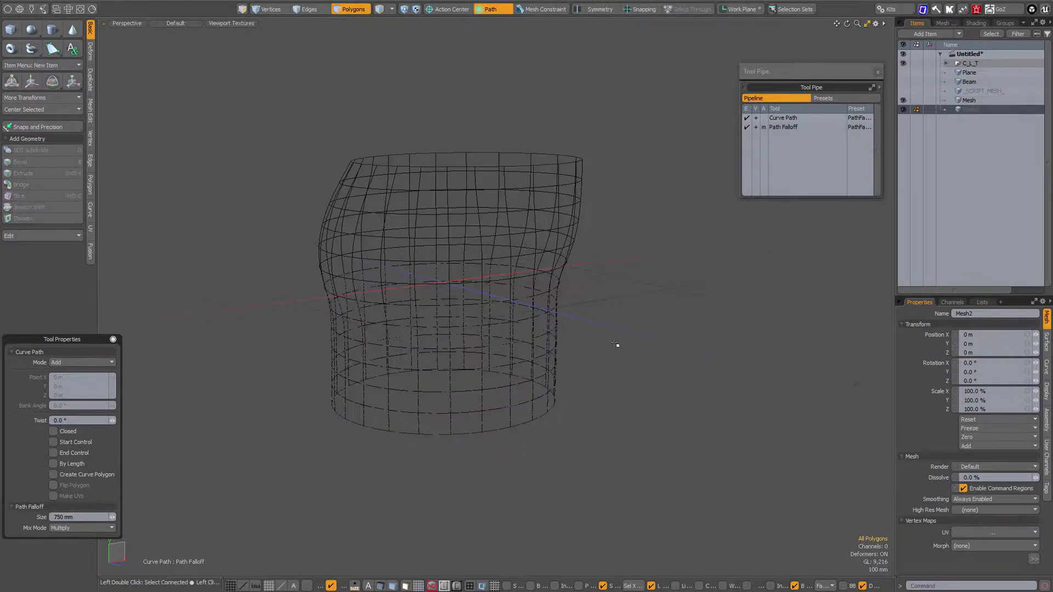
left_click(904, 100)
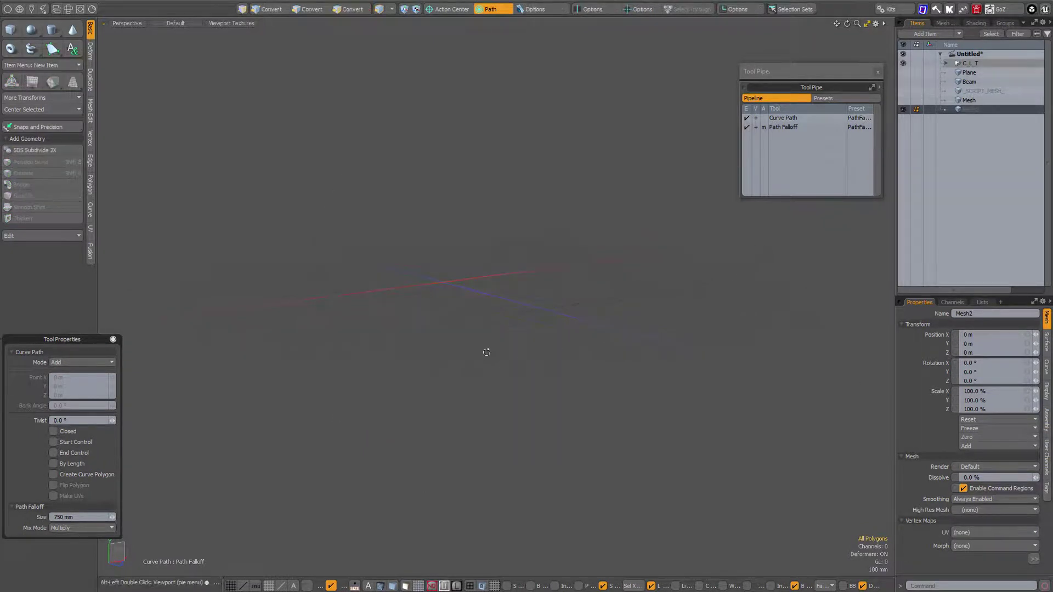
left_click_drag(487, 352, 459, 323, "alt")
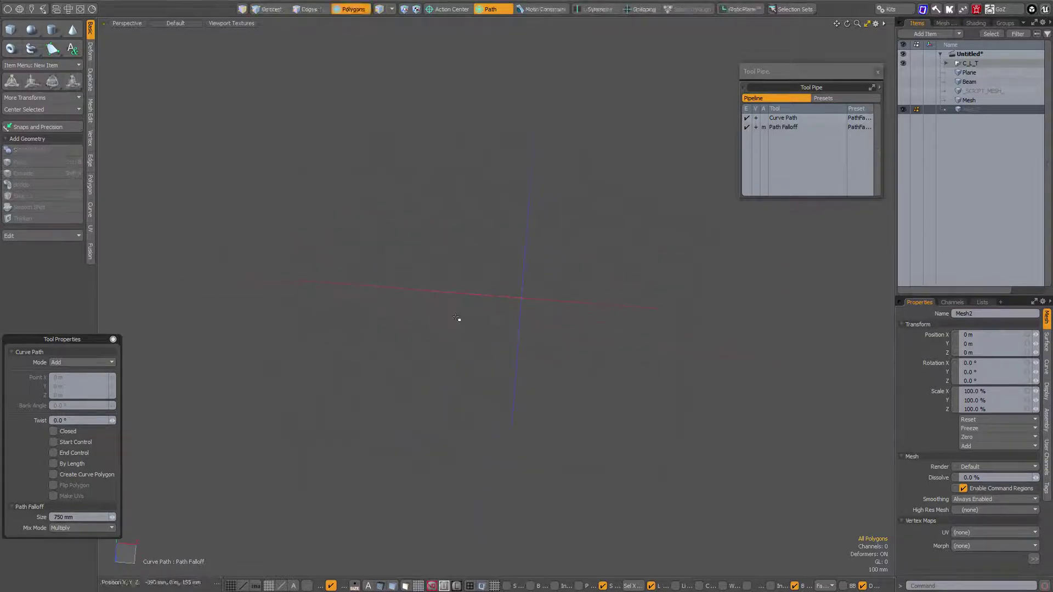
Draw a winding open nine-point wall strip on the ground plane with the Pen tool, using Both Sides wall mode and a 5 mm offset.
double_click(457, 319, "alt")
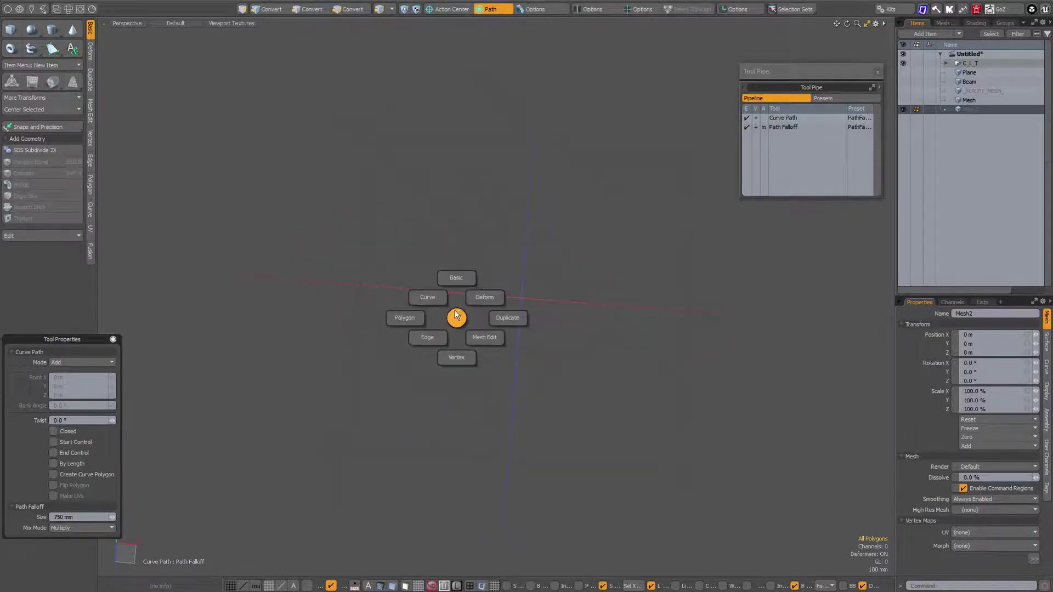
left_click(421, 319)
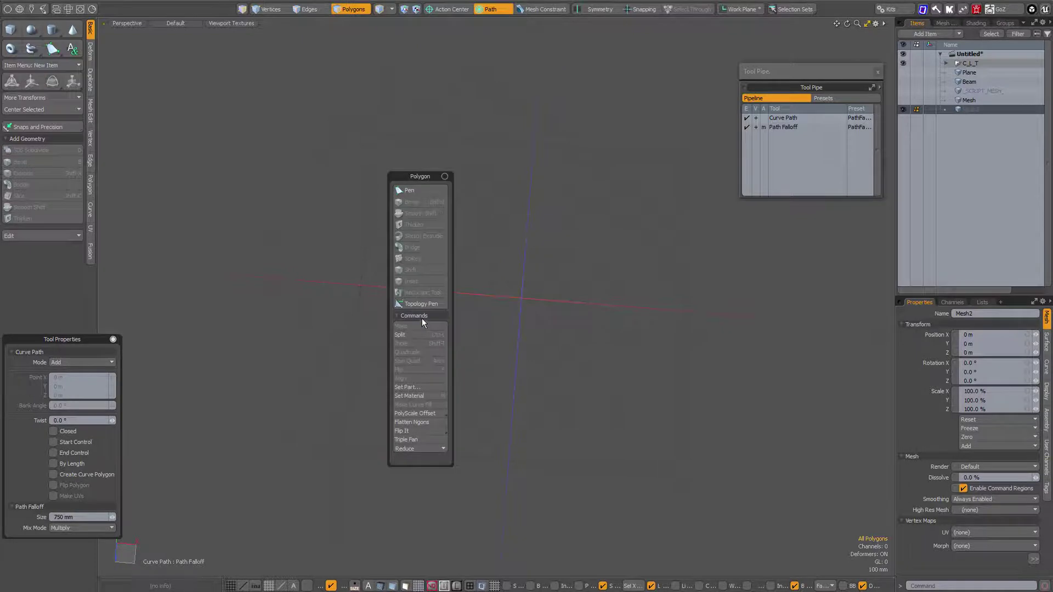
left_click(417, 190)
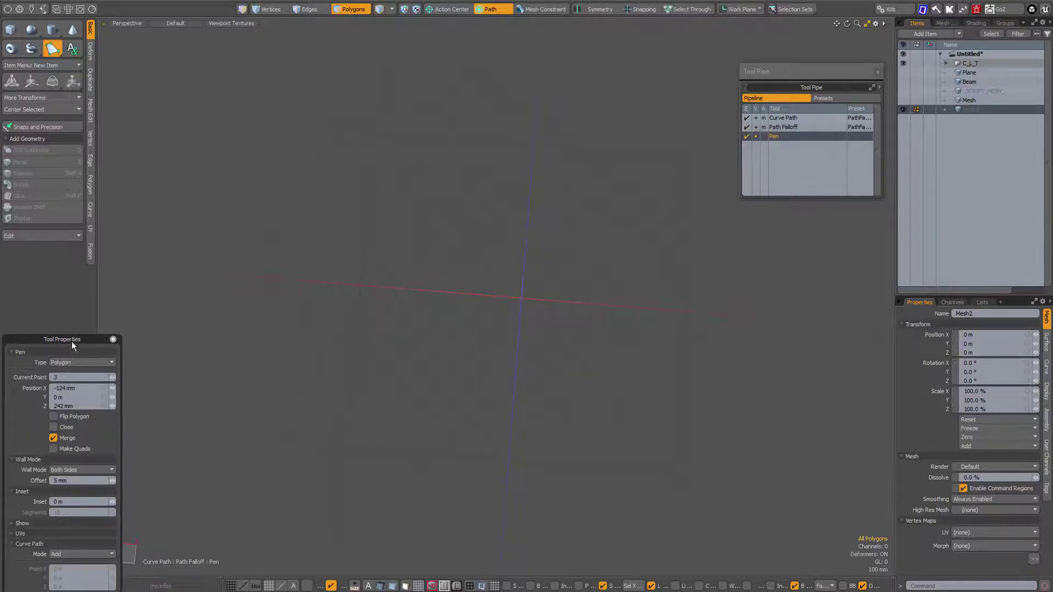
left_click_drag(79, 340, 74, 195)
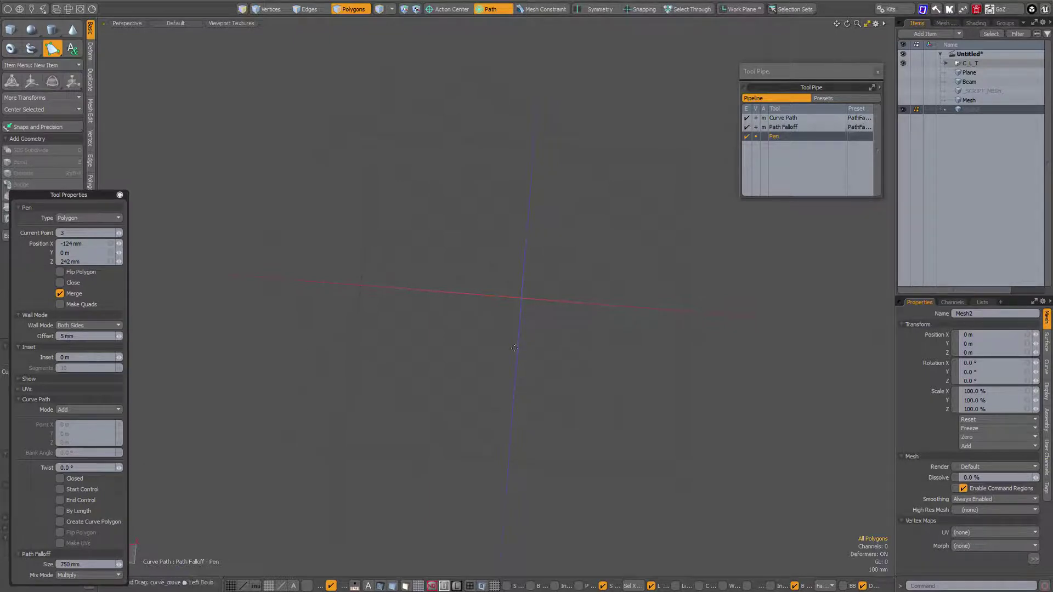
left_click_drag(517, 329, 375, 340, "alt")
left_click(326, 273)
left_click(391, 252)
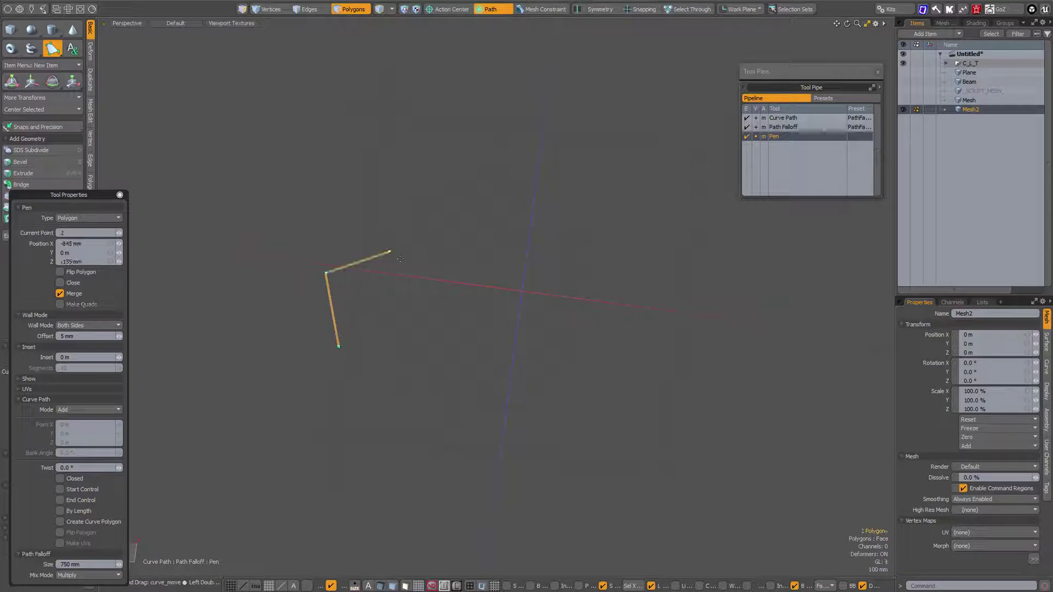
left_click(432, 313)
left_click(453, 414)
left_click(540, 425)
left_click(649, 405)
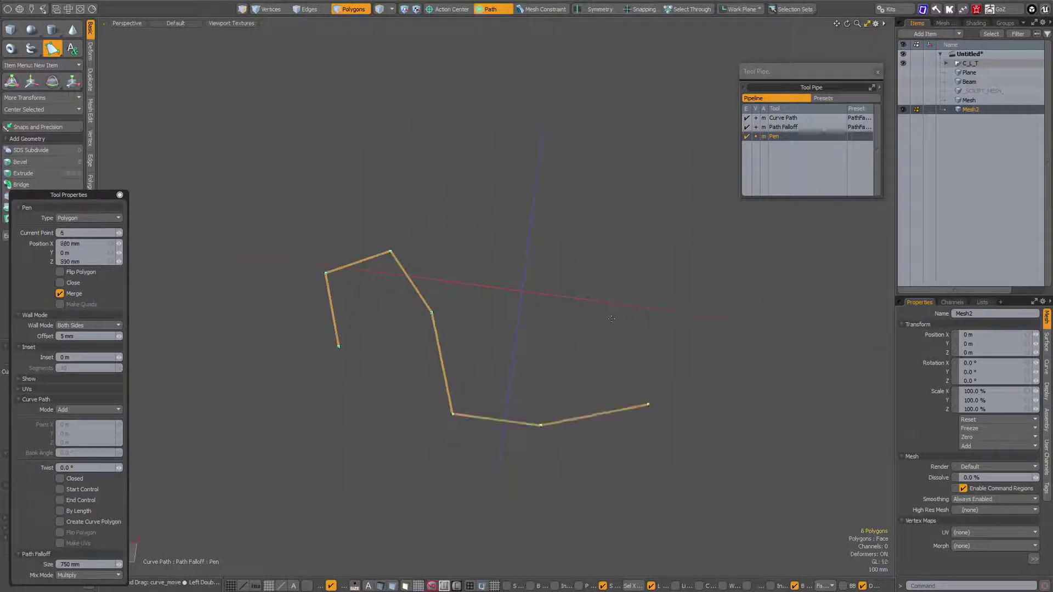
left_click(612, 318)
left_click(552, 245)
key("space")
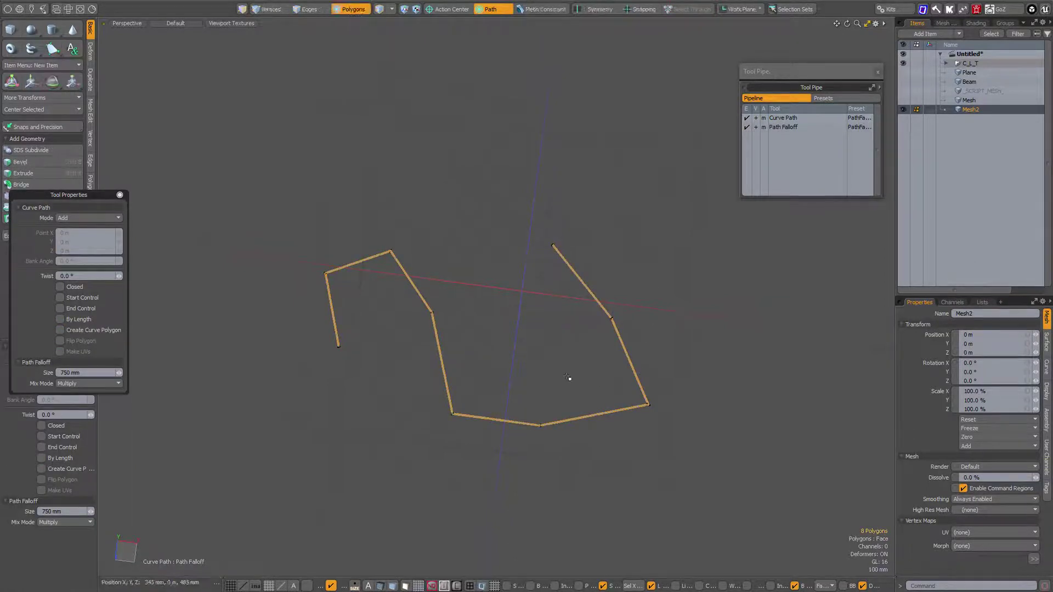
Extrude the wall strip's polygons slightly downward along Y and clear the selection.
left_click_drag(553, 352, 544, 294, "alt")
key("shift+a")
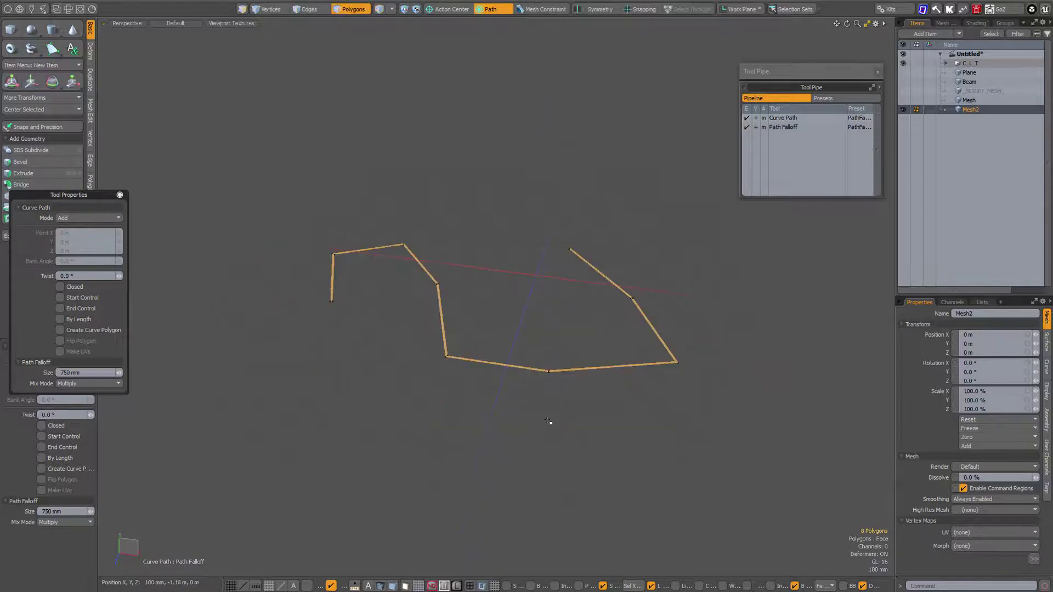
key("shift+x")
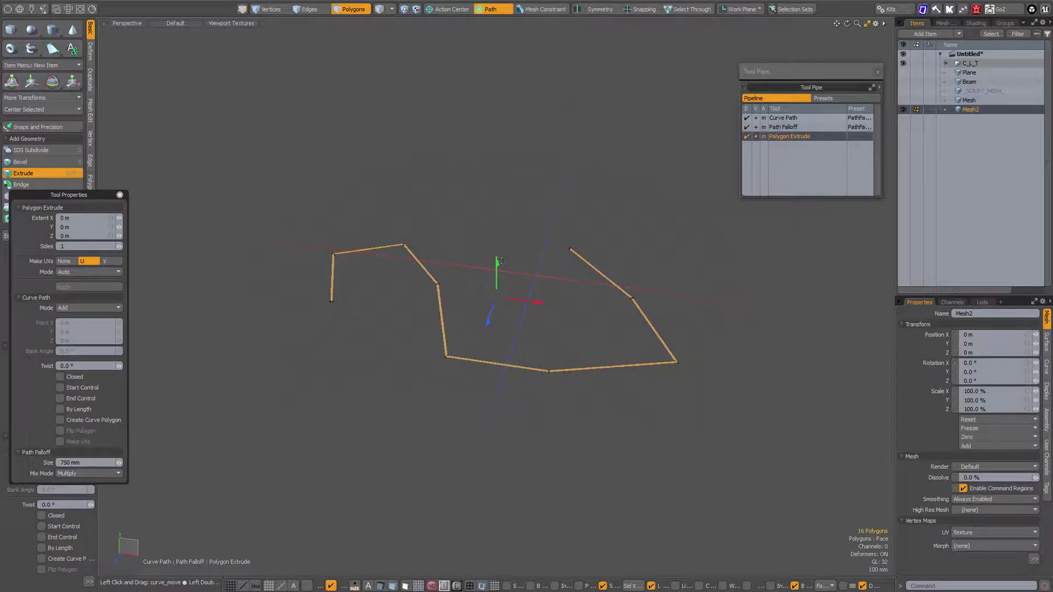
left_click_drag(498, 264, 498, 272)
key("space")
left_click(541, 315)
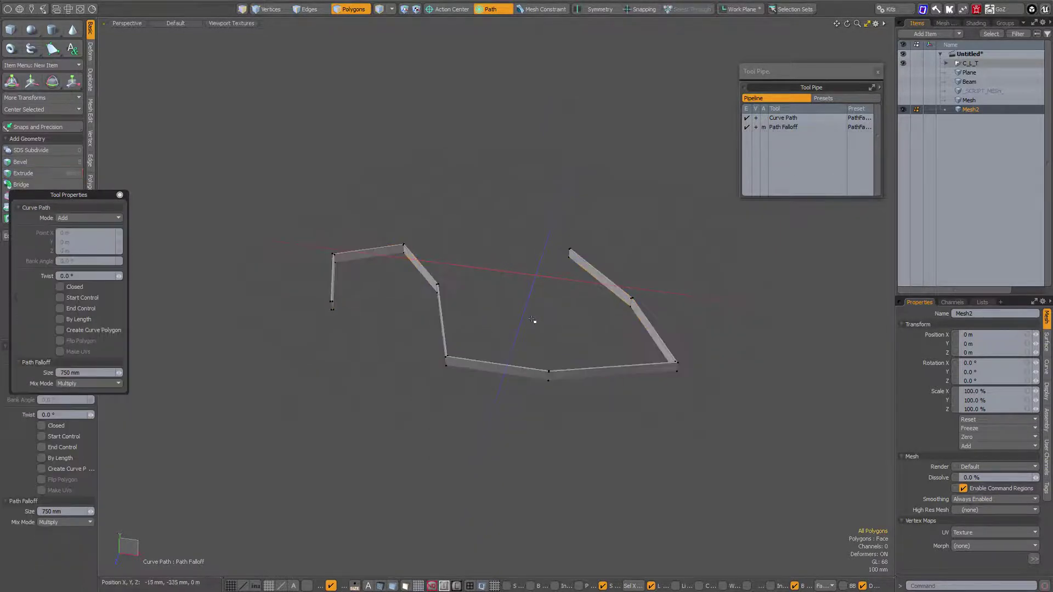
left_click_drag(529, 330, 581, 352, "ctrl+alt")
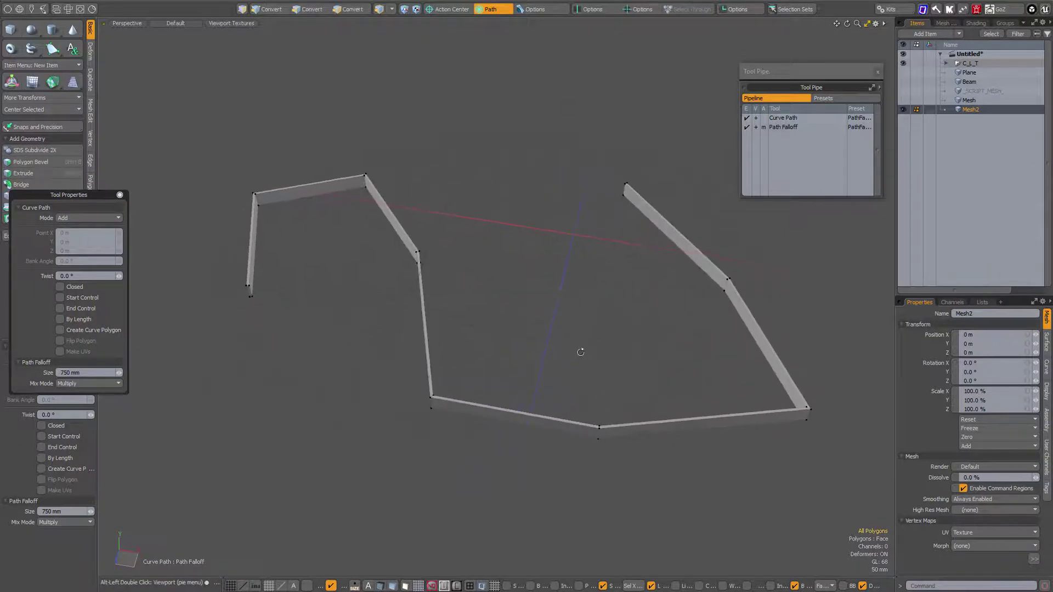
left_click_drag(542, 303, 508, 301, "alt")
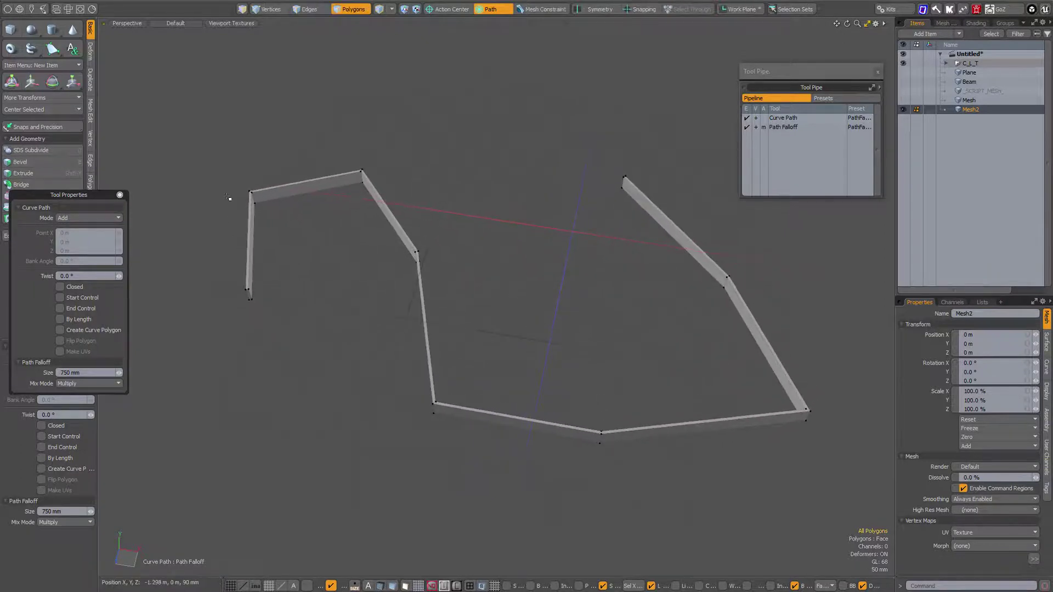
Activate the Push tool on the wall mesh together with the Path falloff.
double_click(538, 421, "alt")
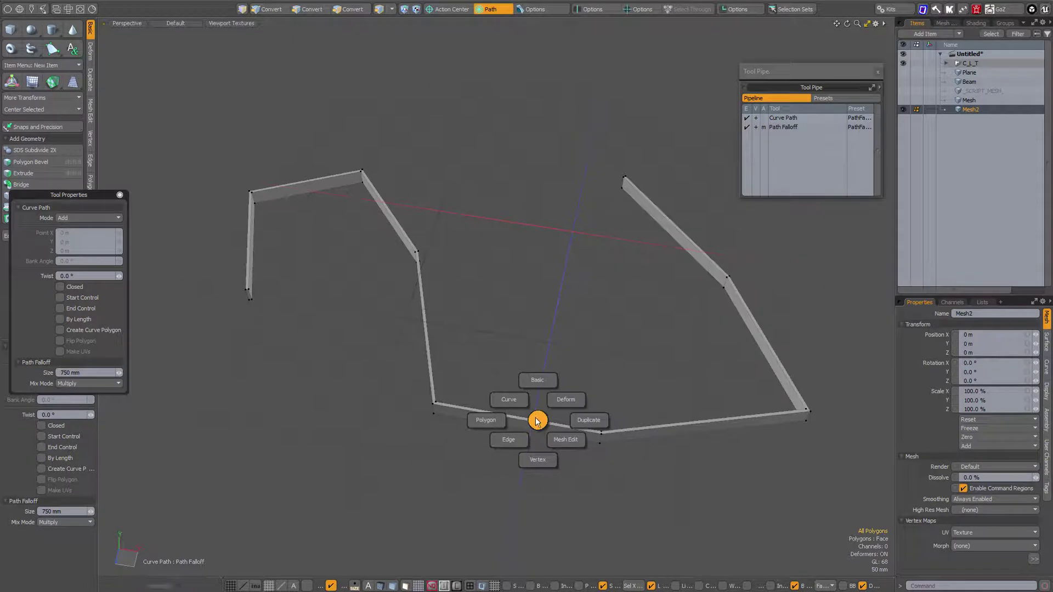
left_click(549, 403)
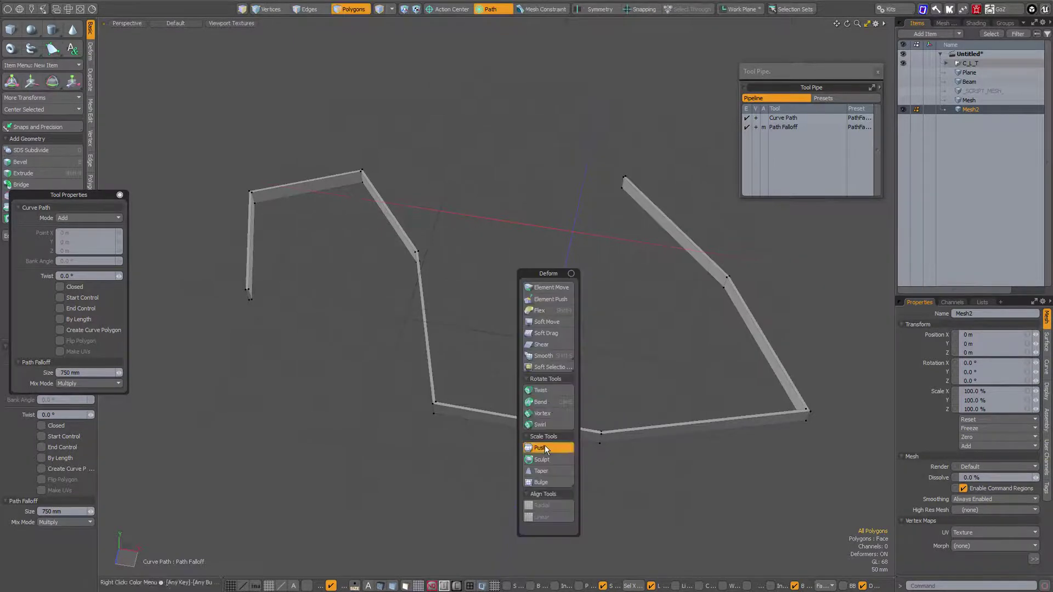
left_click(545, 448)
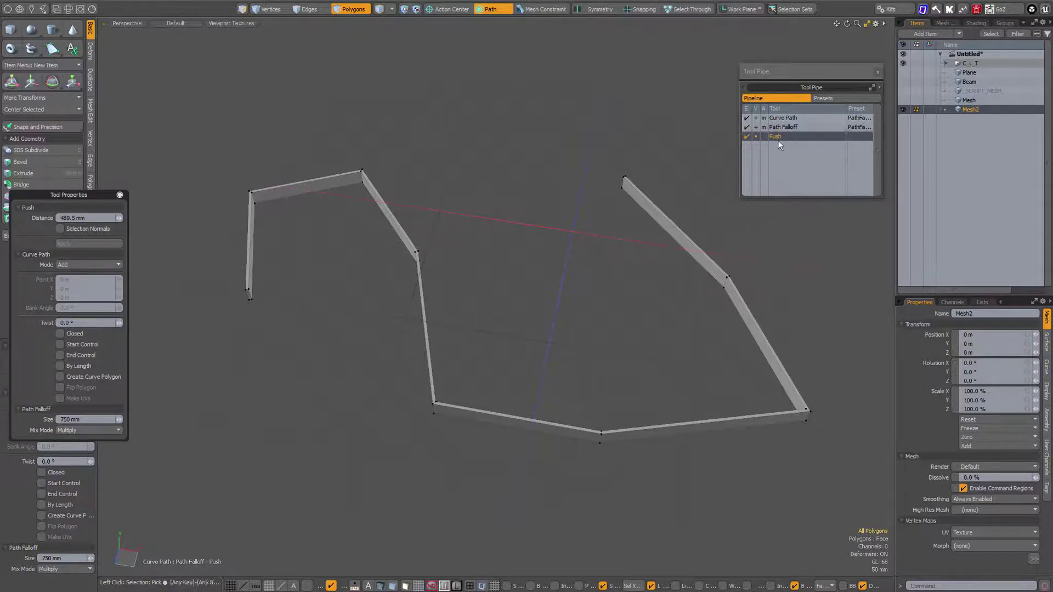
In the Top view, place Curve Path points on the wall's first four corners, starting from the end at X -1.075 m, Z 488 mm.
left_click(780, 118)
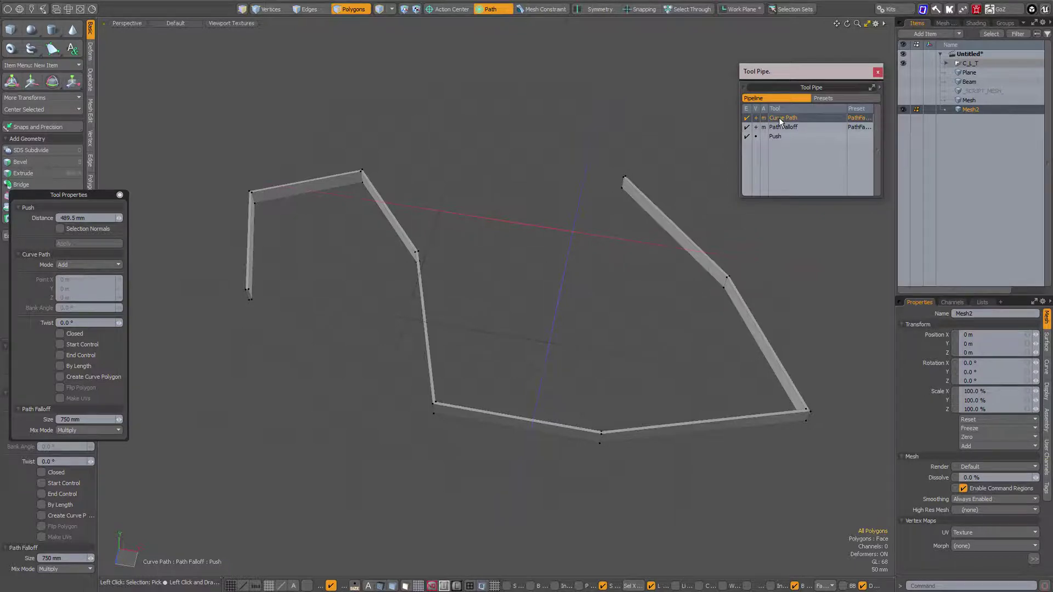
key("ctrl+space")
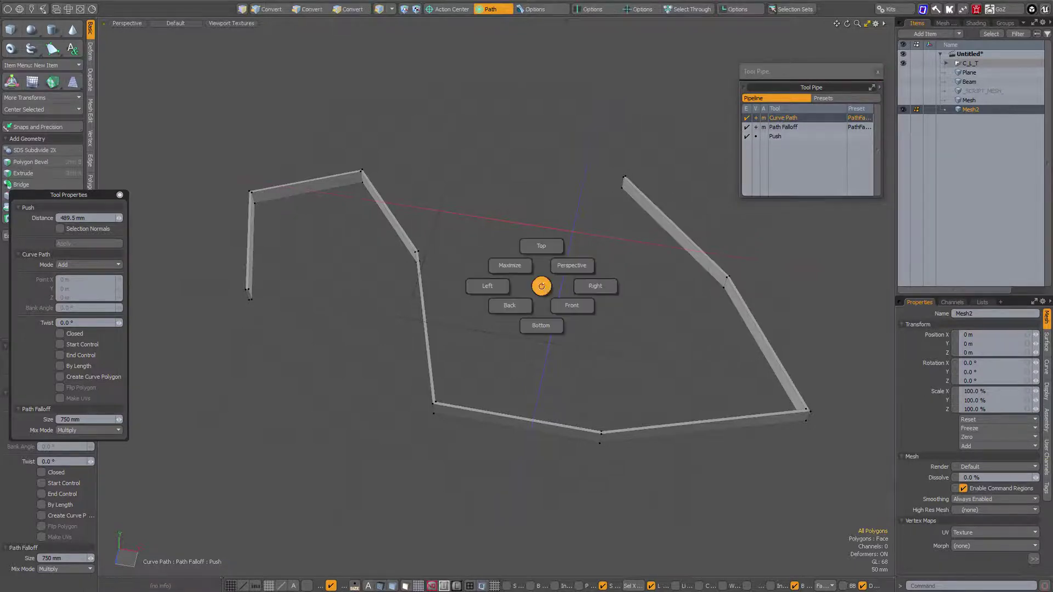
left_click(547, 247)
scroll(192, 363, "up", 5)
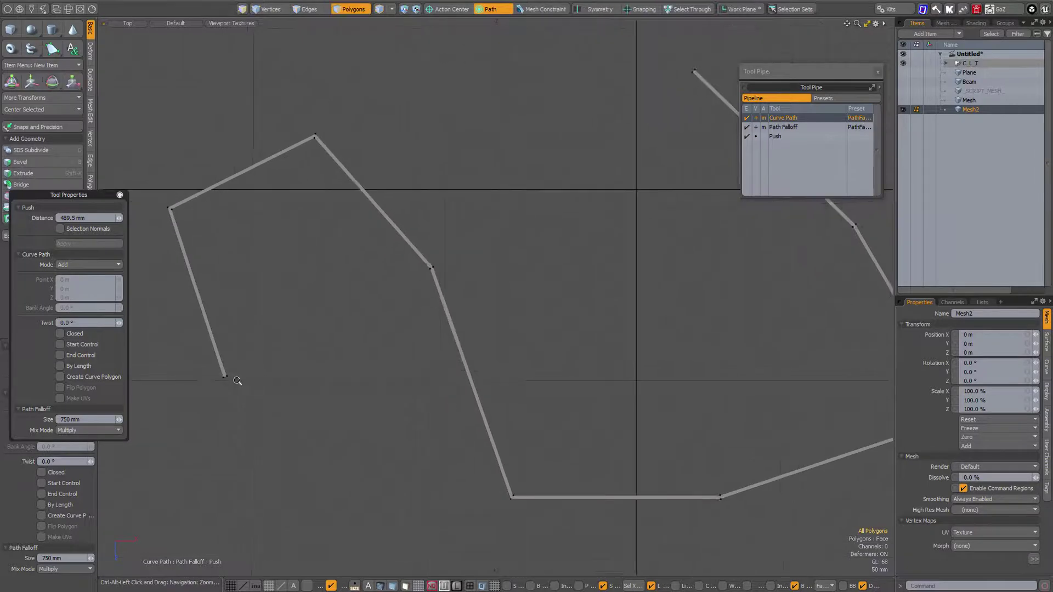
left_click(226, 382)
scroll(236, 378, "down", 4)
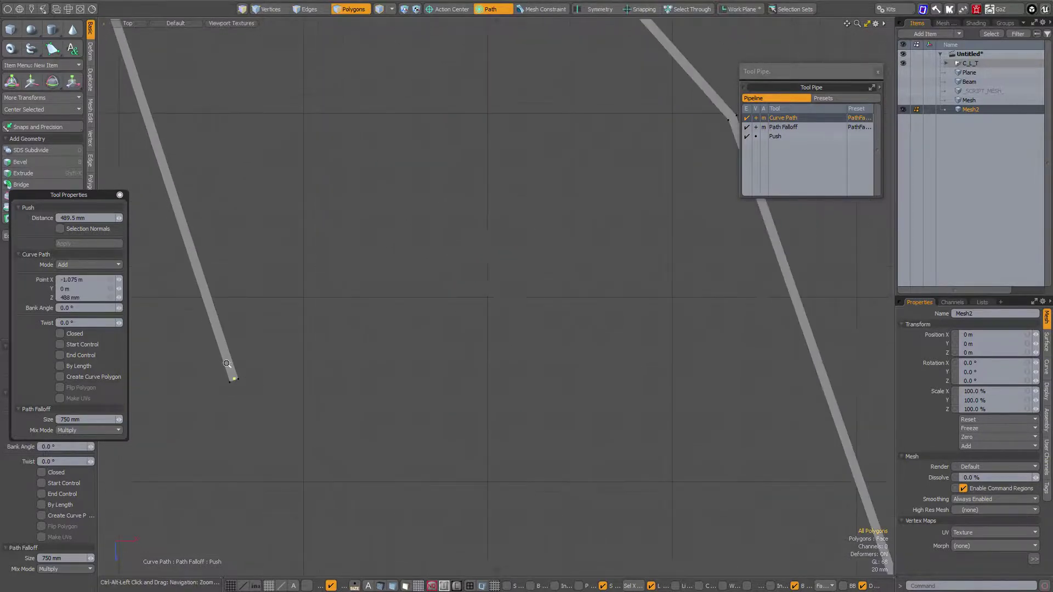
left_click_drag(118, 29, 303, 277, "alt+shift")
left_click(302, 265)
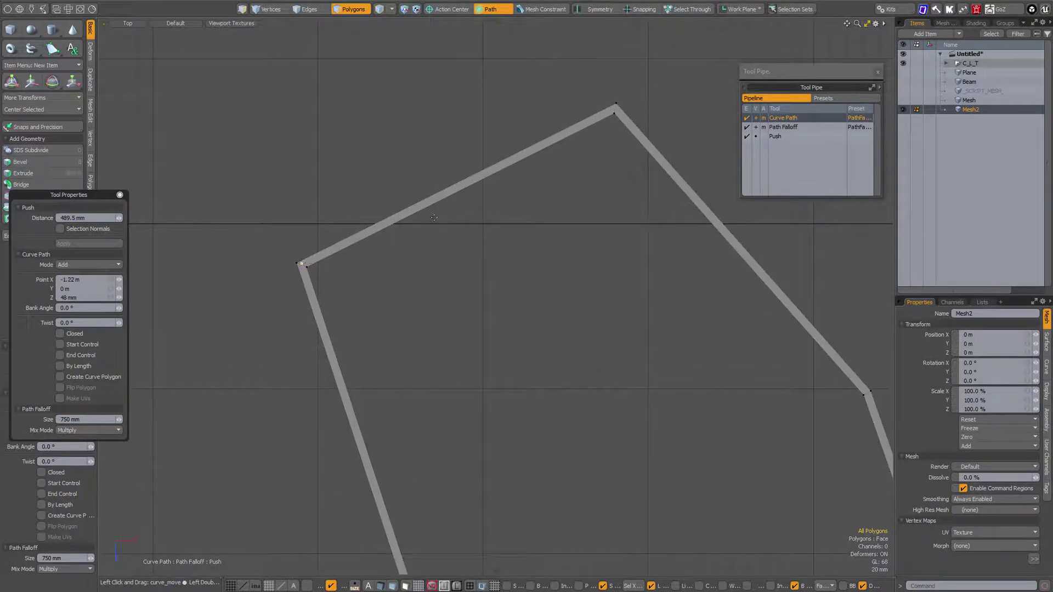
left_click(615, 110)
scroll(609, 176, "down", 2)
left_click_drag(604, 281, 327, 149, "alt+shift")
left_click(553, 229)
left_click_drag(552, 230, 463, 344)
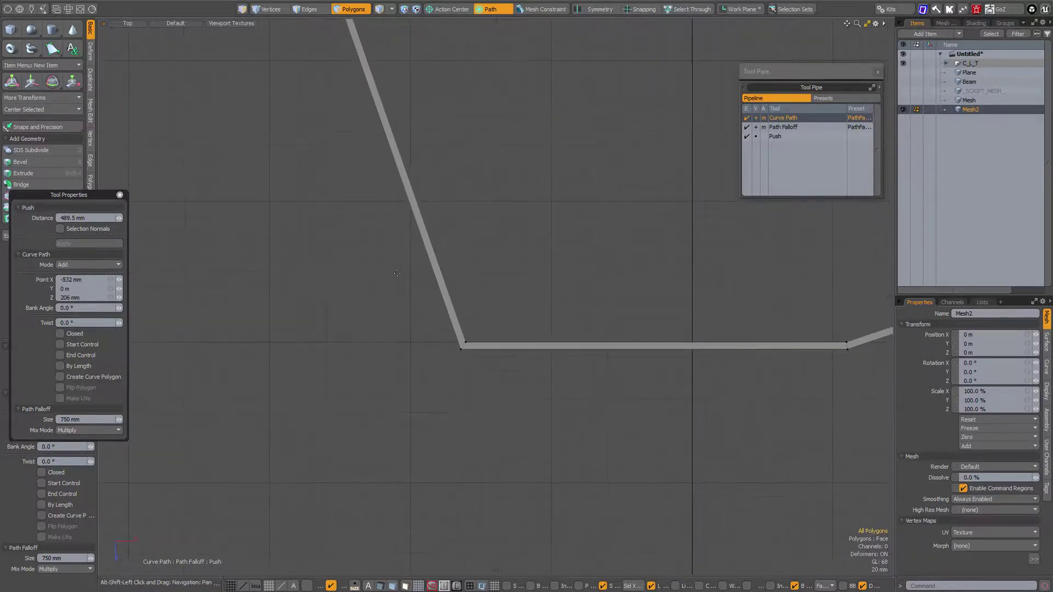
Continue the Curve Path through the wall's remaining corners to its other end at about X 150 mm, Z -310.5 mm.
left_click(848, 345)
left_click_drag(787, 328, 203, 402, "alt+shift")
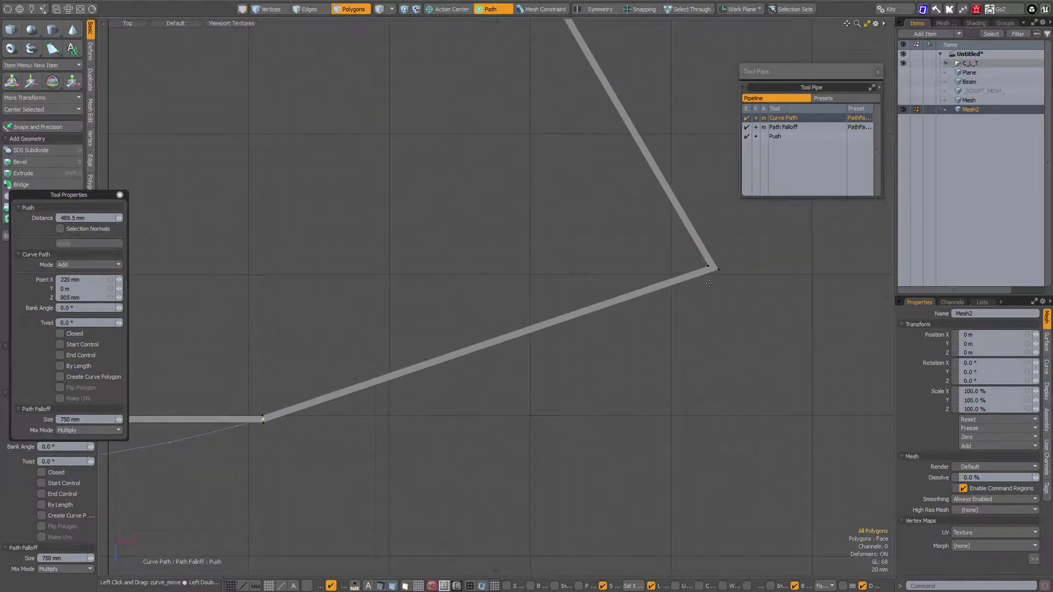
left_click(712, 268)
left_click_drag(639, 120, 757, 462, "alt+shift")
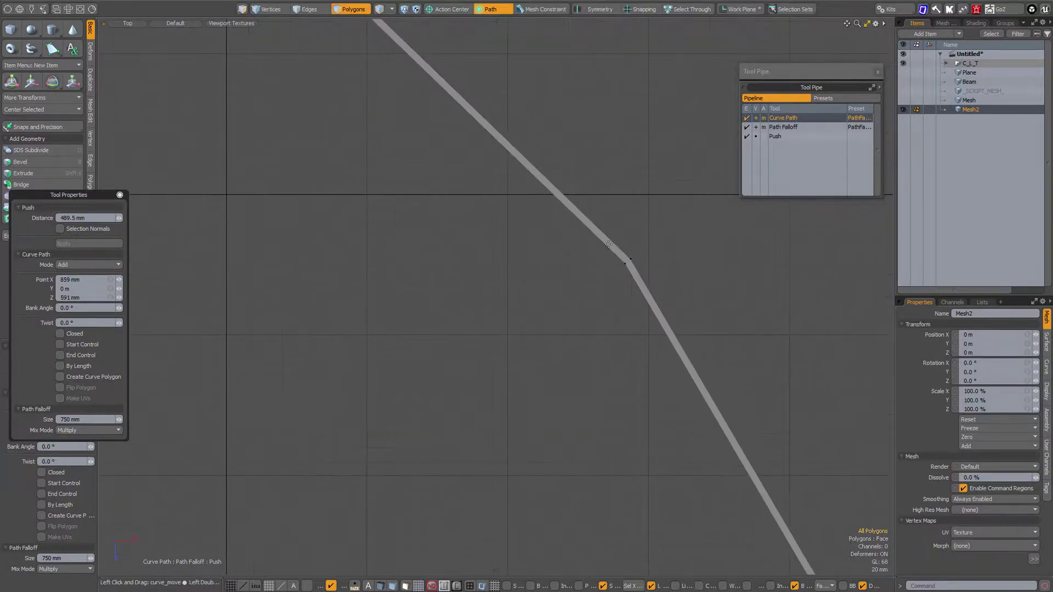
left_click(627, 262)
left_click_drag(628, 263, 593, 258, "ctrl+alt")
left_click_drag(438, 84, 571, 277, "alt+shift")
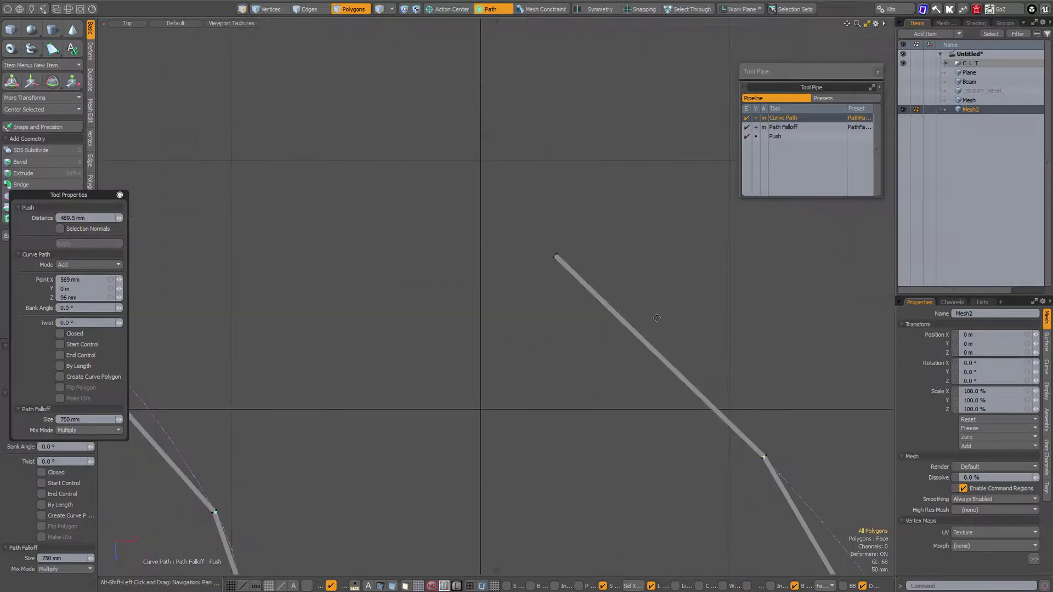
scroll(556, 257, "up", 5)
left_click(551, 250)
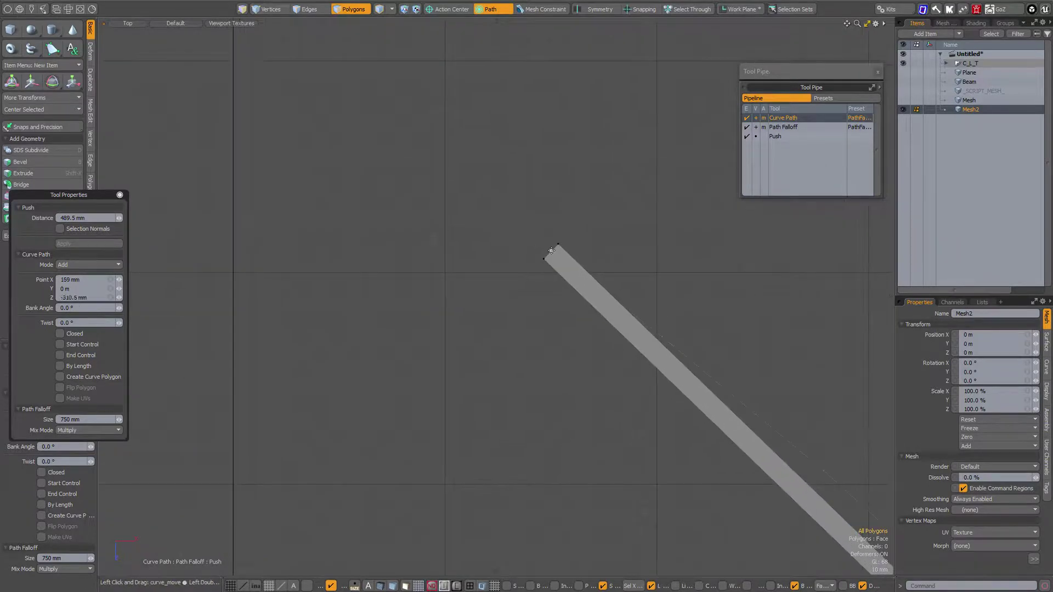
Push the wall mesh outward by about 106 mm with the Push tool in the Perspective view.
key("a")
key("ctrl+space")
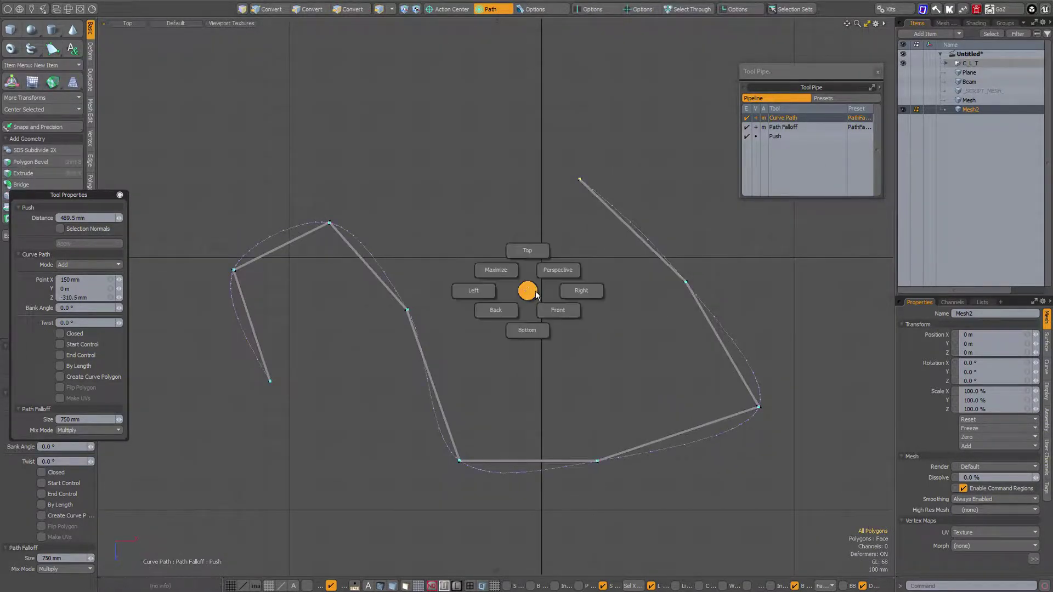
left_click(581, 291)
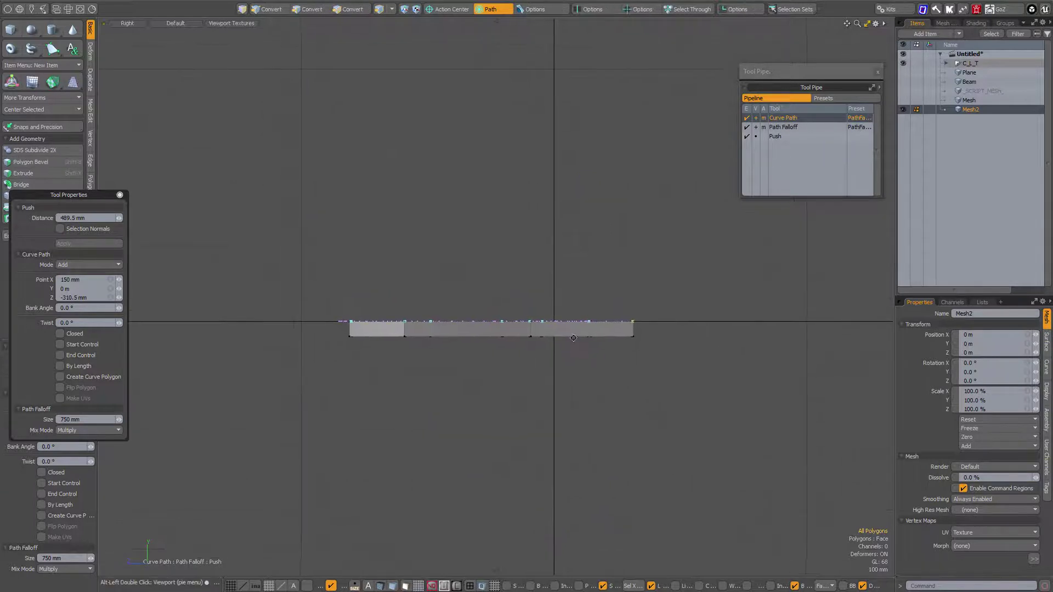
key("ctrl+space")
left_click(598, 316)
left_click_drag(593, 322, 666, 307, "alt")
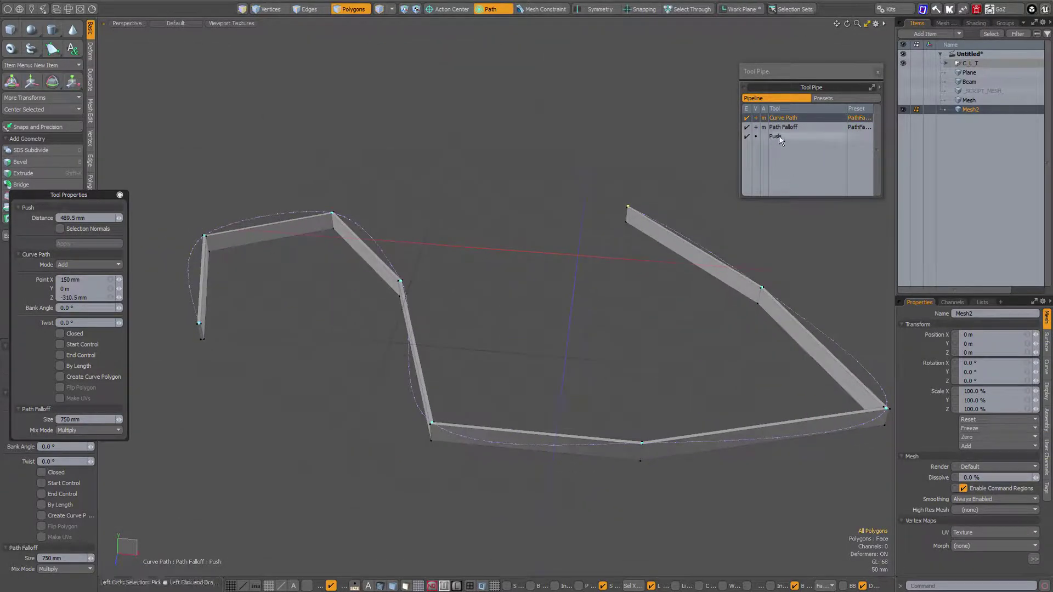
left_click(779, 137)
left_click(574, 348)
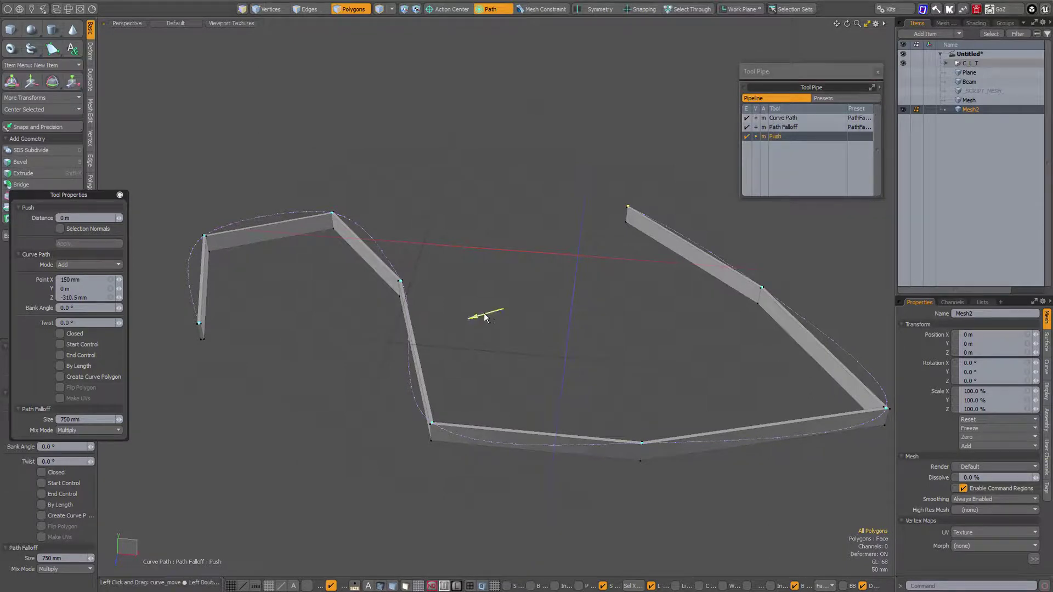
left_click_drag(372, 277, 414, 276)
left_click_drag(469, 318, 466, 319)
In the Top view, move the path's last two points off the wall to about X 1.115 m, Z -40.5 mm and X 1.194 m, Z 446 mm.
key("ctrl+space")
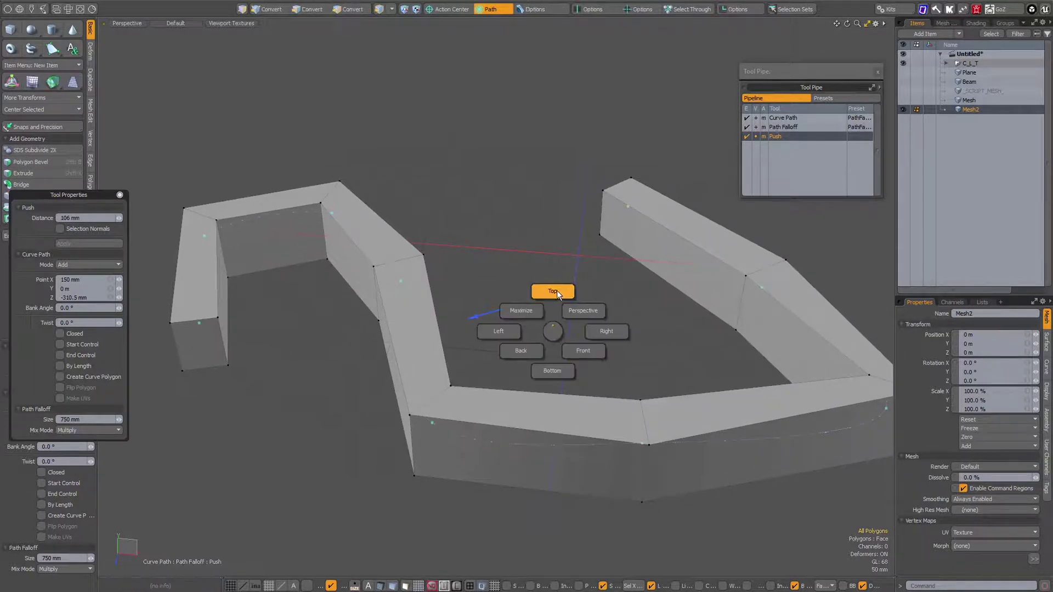
left_click(550, 289)
left_click_drag(538, 300, 470, 368, "ctrl+alt")
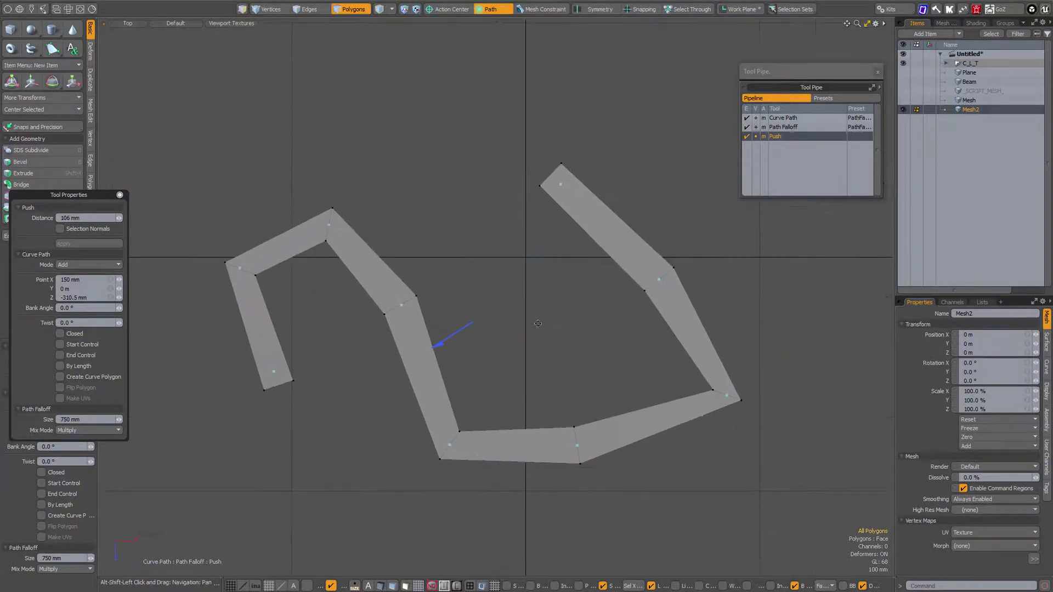
left_click_drag(560, 189, 693, 221)
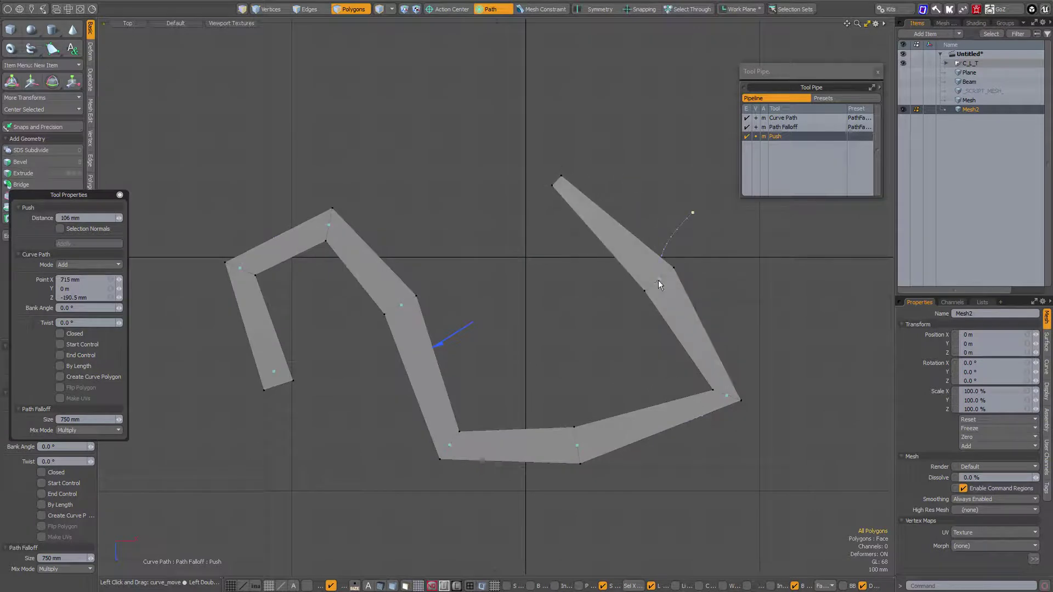
left_click_drag(659, 281, 755, 313)
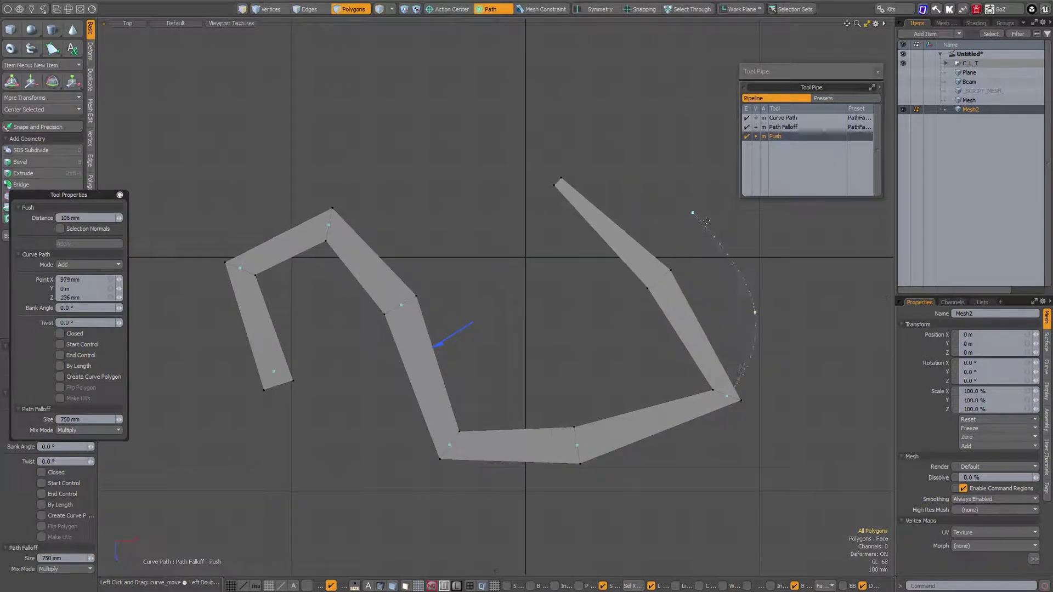
left_click_drag(693, 212, 792, 247)
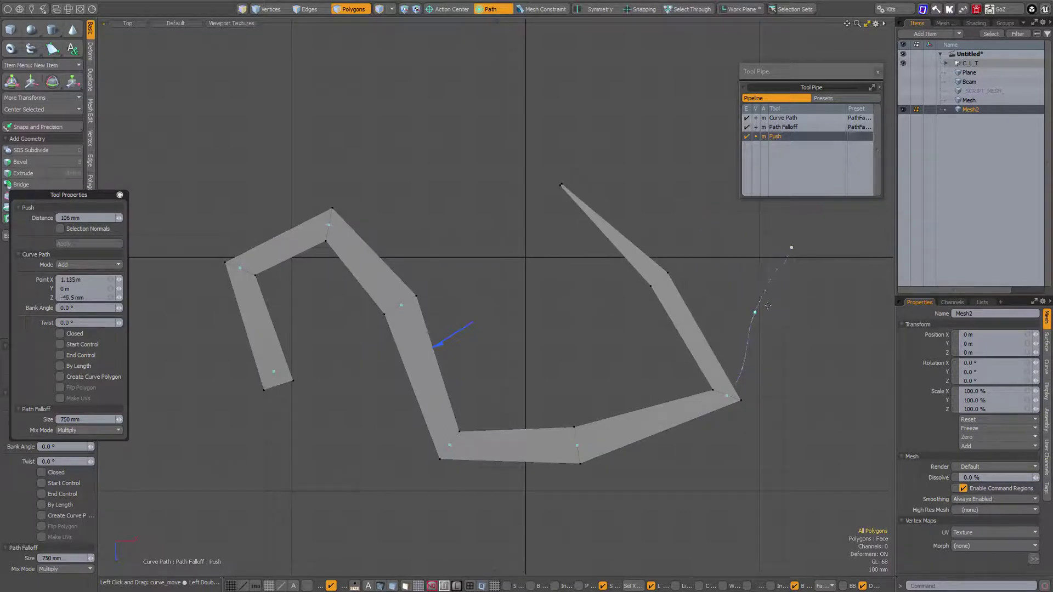
left_click_drag(757, 317, 805, 361)
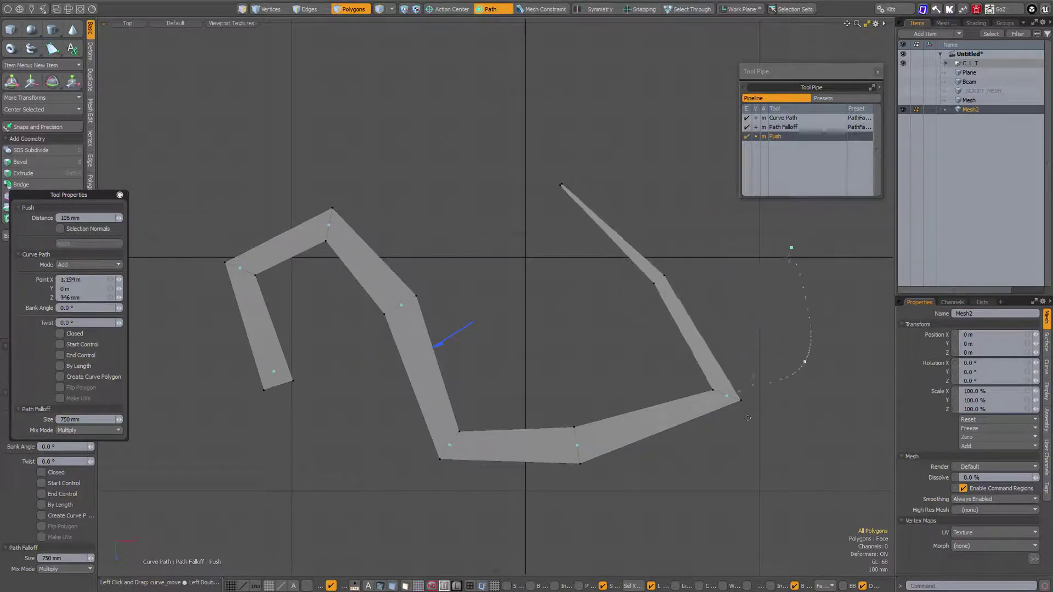
left_click(727, 401)
Move the path's first four points away from the wall in a wide arc, from about X -1.635 m to X -457 mm.
left_click_drag(404, 309, 419, 203)
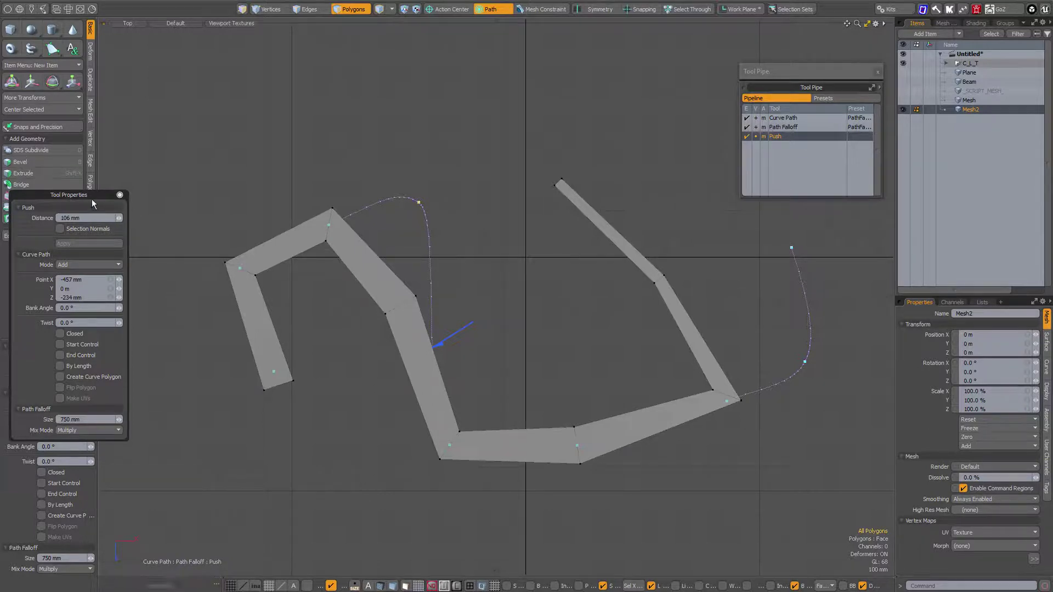
left_click_drag(93, 196, 90, 340)
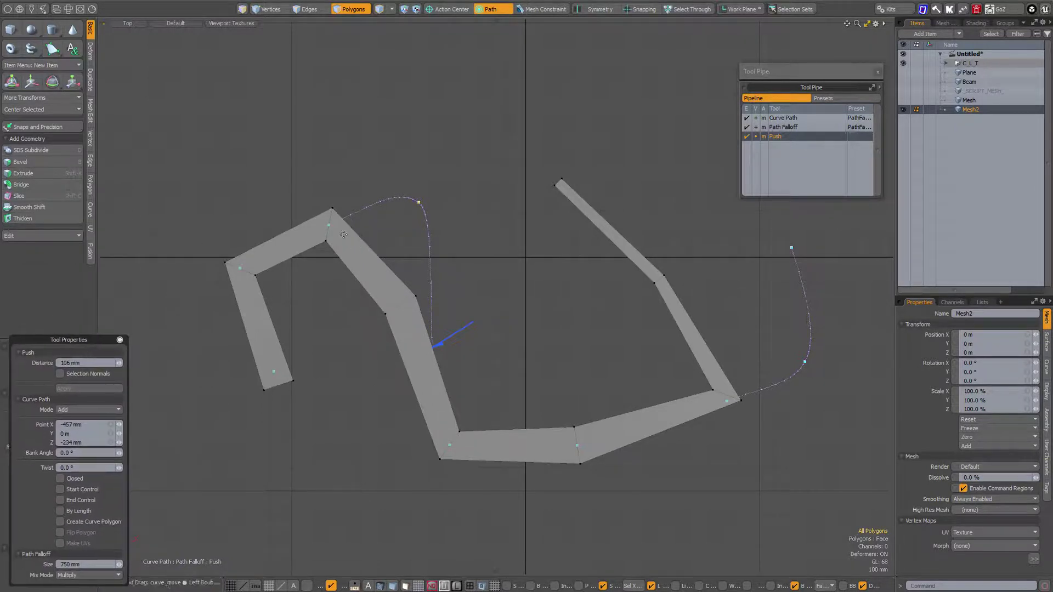
left_click_drag(329, 226, 306, 163)
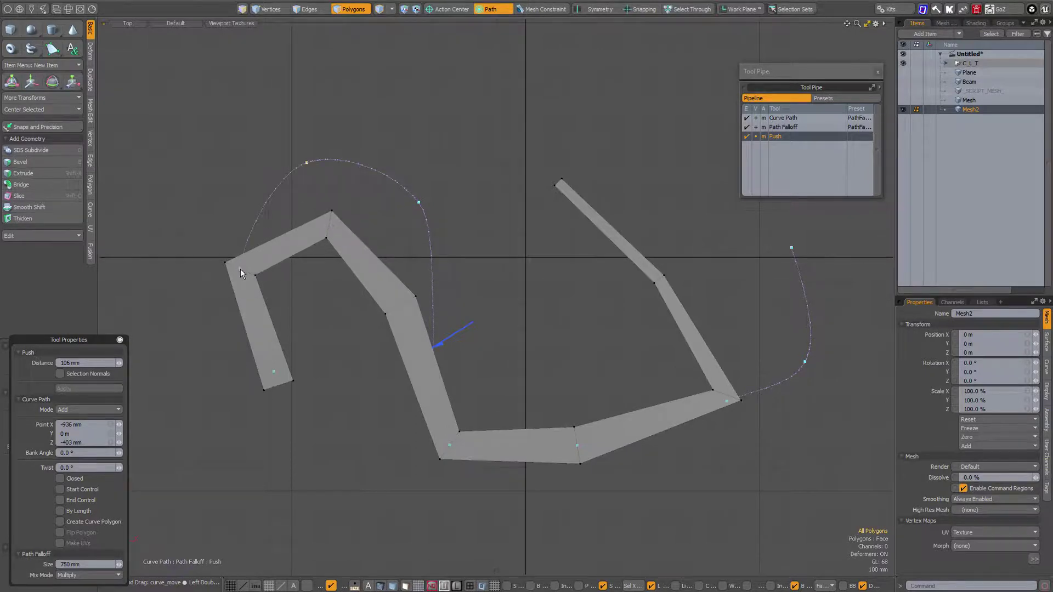
left_click_drag(240, 269, 193, 210)
left_click_drag(275, 371, 143, 278)
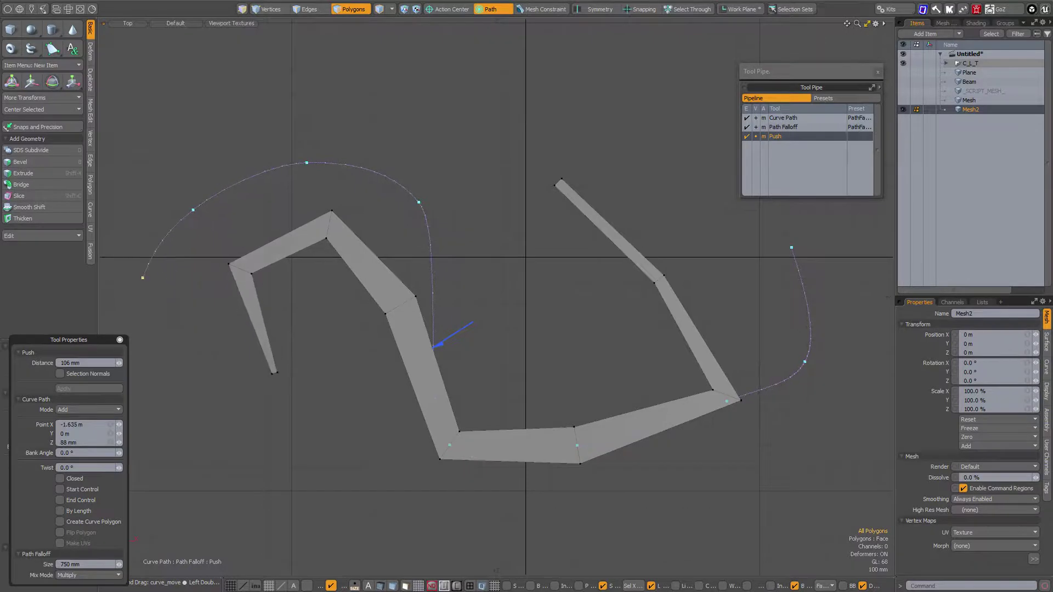
left_click_drag(193, 212, 187, 182)
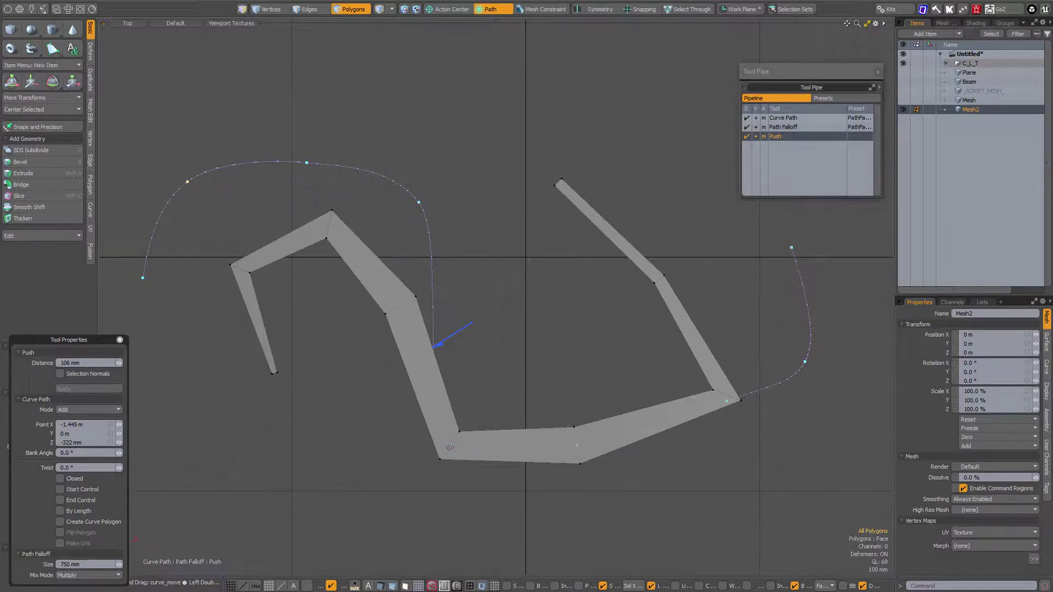
Nudge the fifth path point to about X -325 mm, Z 758 mm and increase the Push distance to about 436 mm.
left_click(450, 446)
left_click_drag(462, 331, 404, 367)
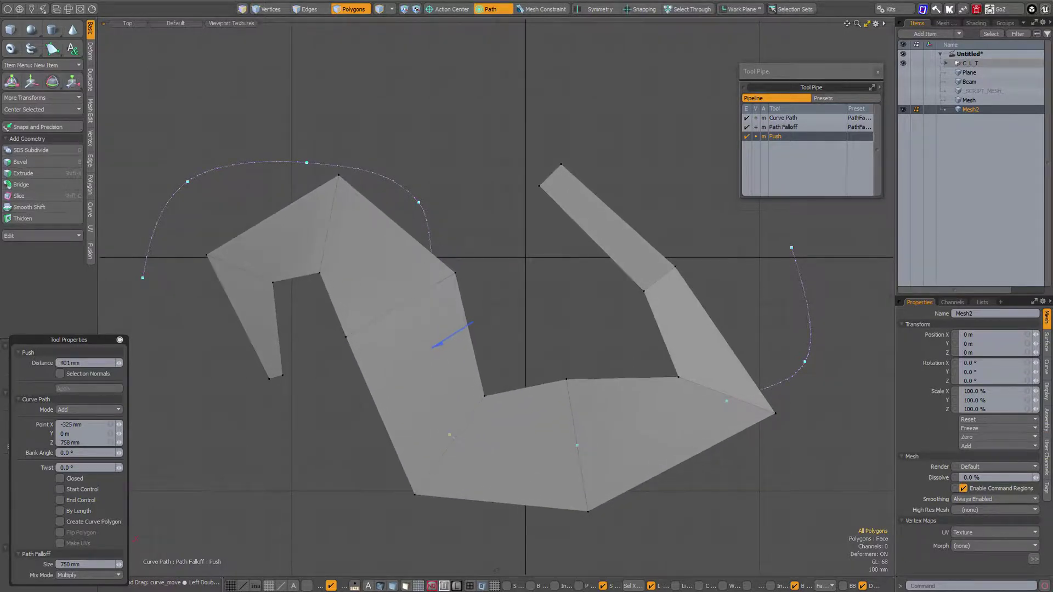
left_click_drag(581, 279, 608, 337)
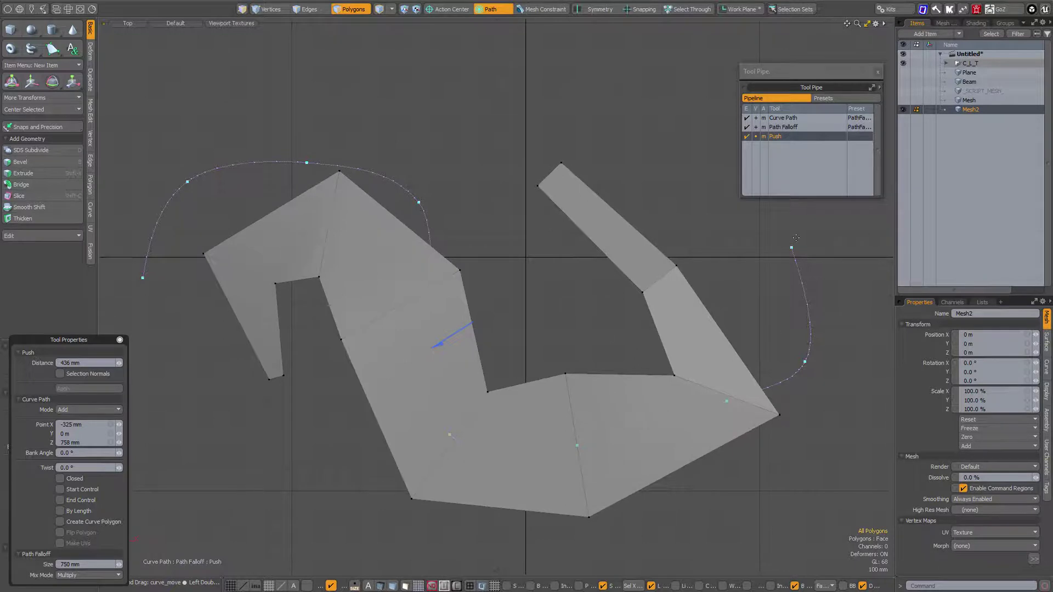
Move the path's final point to about X 1.45 m, Z 39.5 mm, and shift the seventh and sixth points slightly outward.
left_click_drag(792, 250, 866, 267)
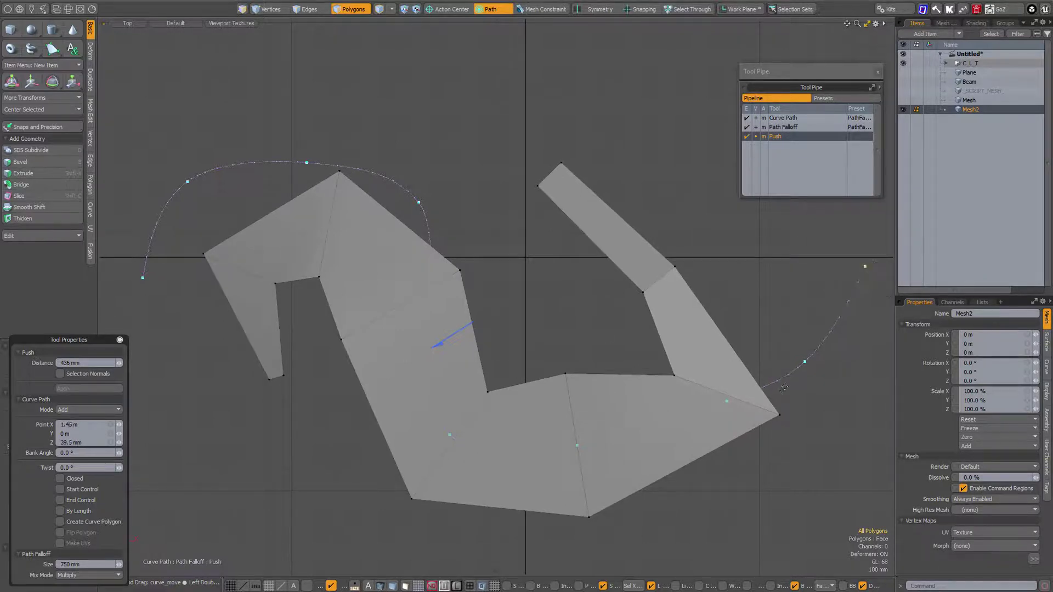
left_click_drag(727, 401, 746, 423)
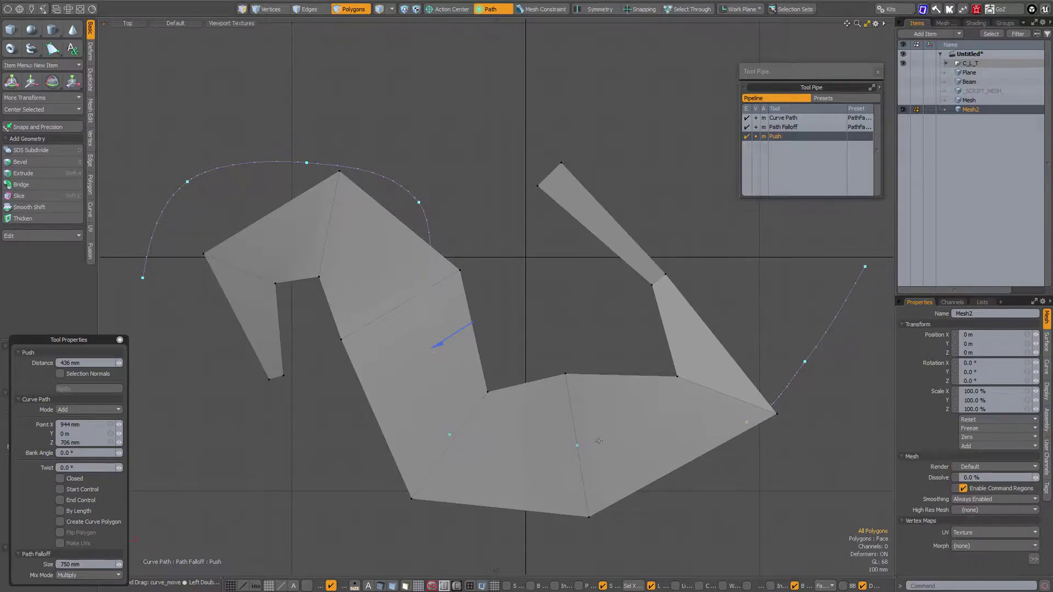
left_click_drag(577, 449, 580, 486)
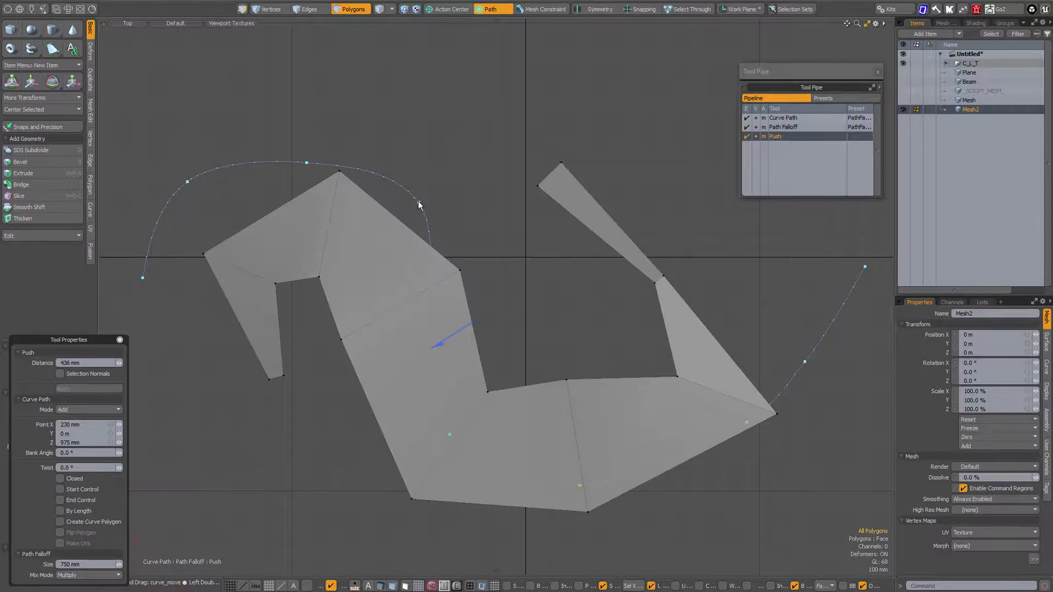
Move the path's first four points back onto the wall, from about X -592 mm, Z 106 mm to X -1.035 m, Z 703 mm.
left_click_drag(418, 201, 386, 285)
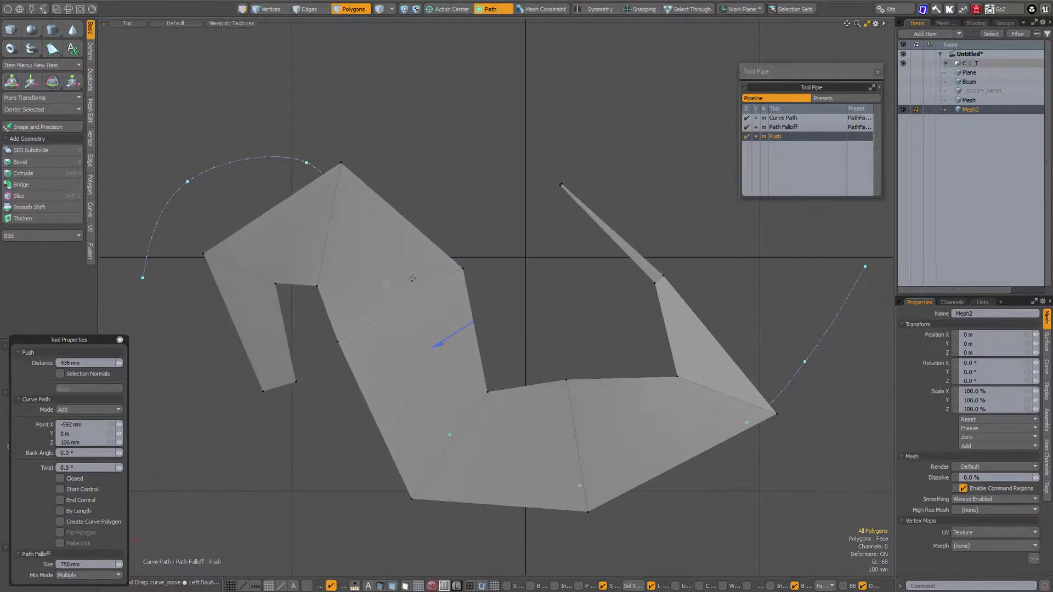
left_click_drag(307, 166, 339, 226)
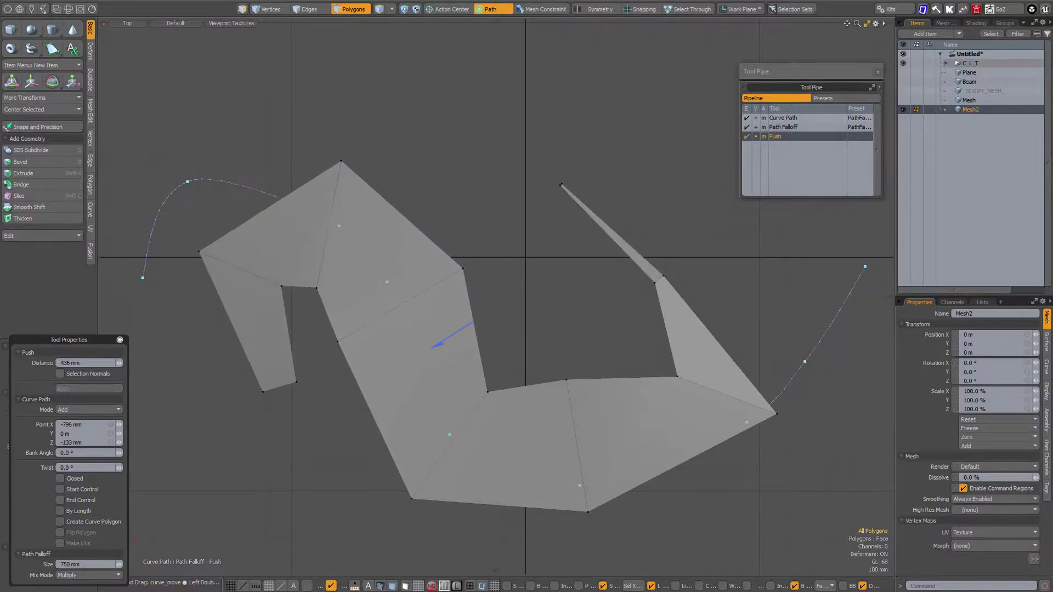
left_click_drag(194, 180, 240, 270)
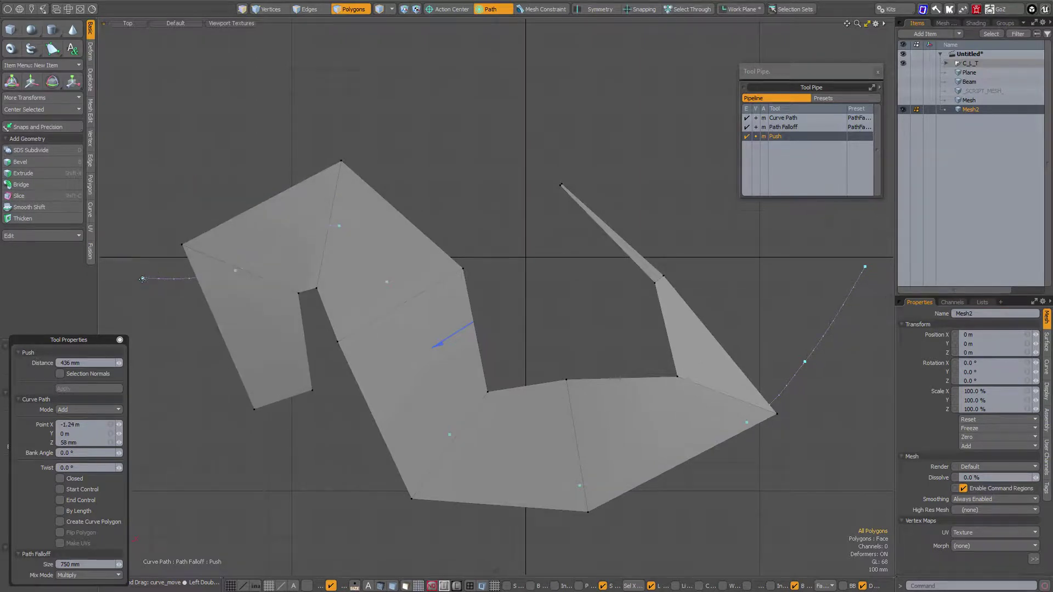
left_click_drag(142, 279, 283, 422)
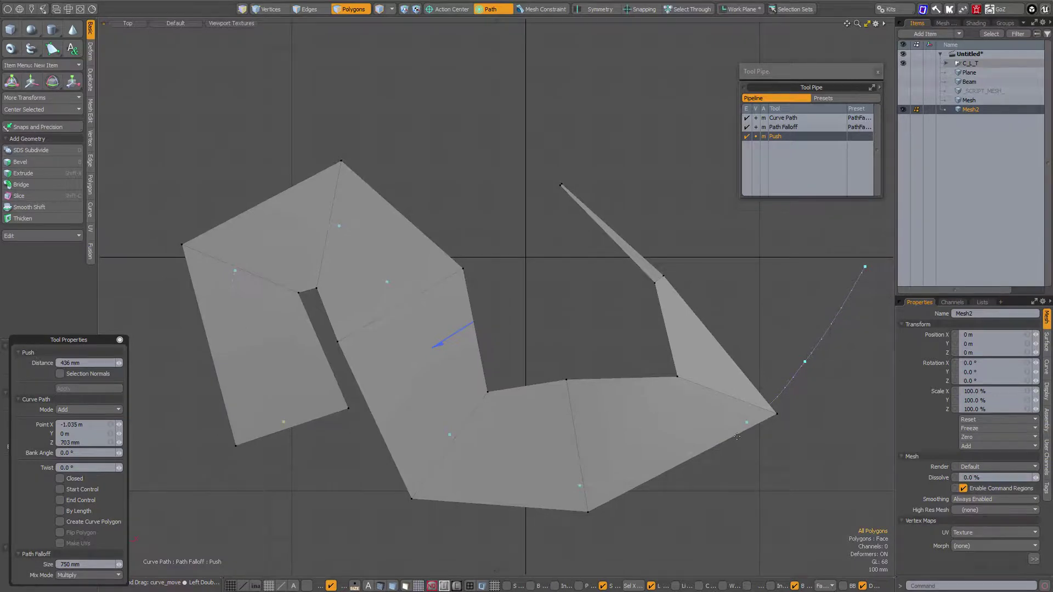
Reposition the path's last four points around the wall's tapered end, from about X 105 mm, Z 1.08 m to X 990 mm, Z -50.5 mm.
left_click_drag(806, 363, 755, 350)
left_click_drag(748, 424, 550, 509)
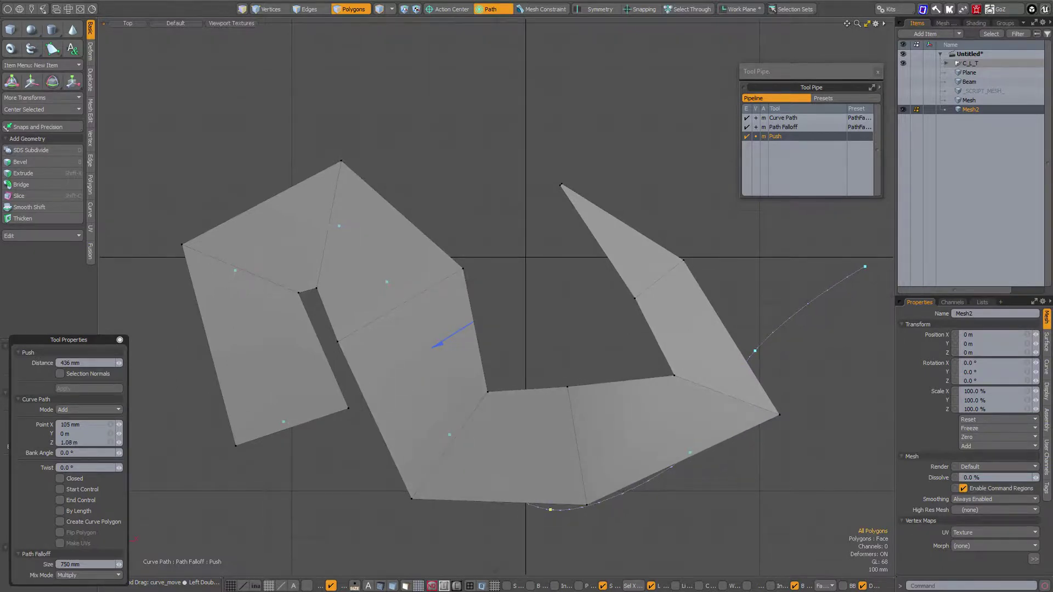
left_click_drag(690, 454, 718, 455)
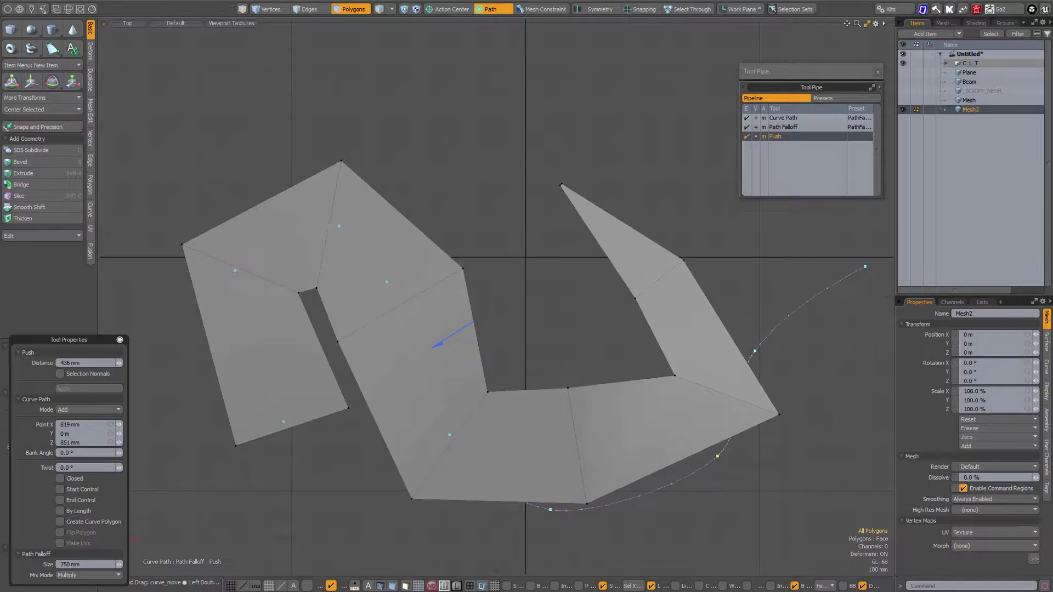
left_click_drag(756, 351, 774, 365)
left_click_drag(865, 267, 758, 245)
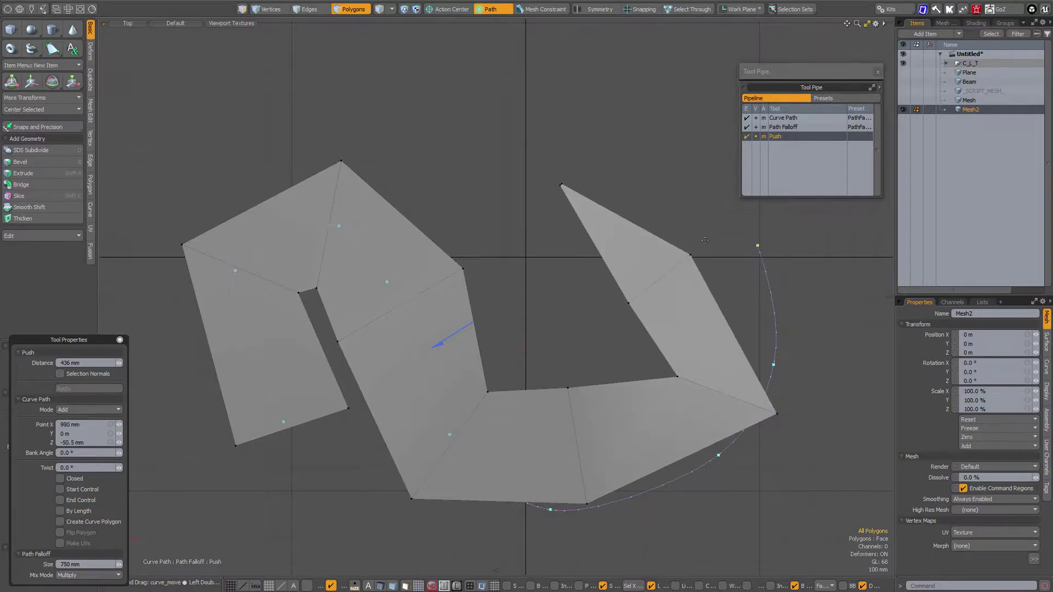
Finish the Push deformation, drop the Path falloff and return to the Perspective view.
key("space")
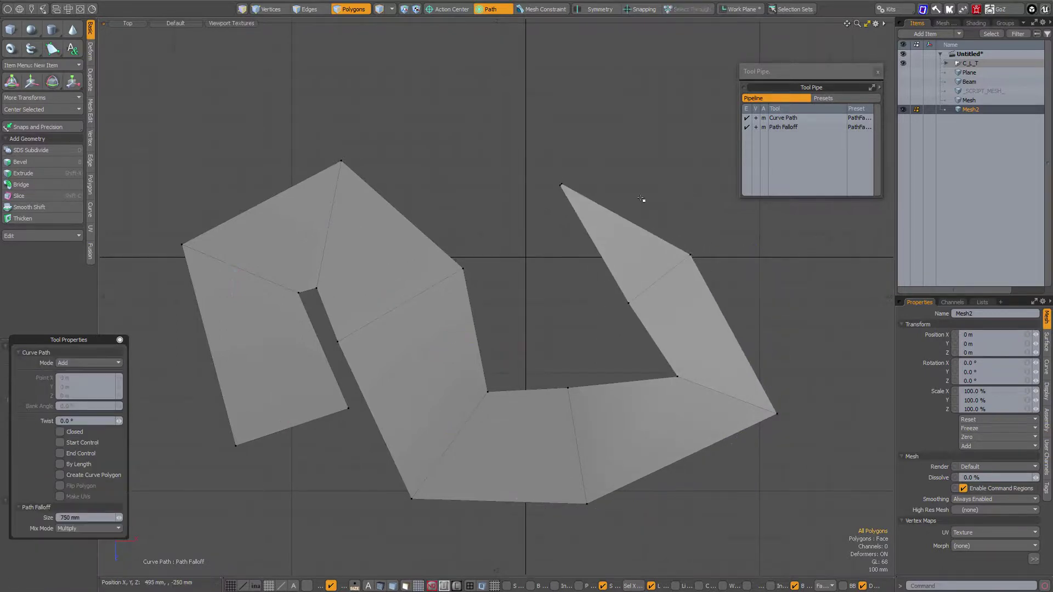
key("space")
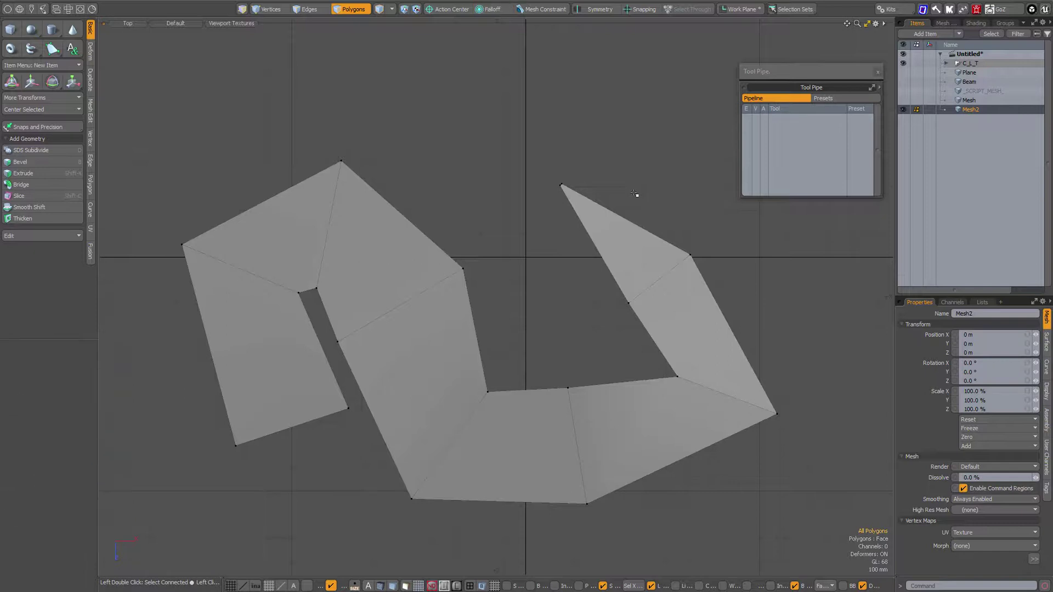
key("alt")
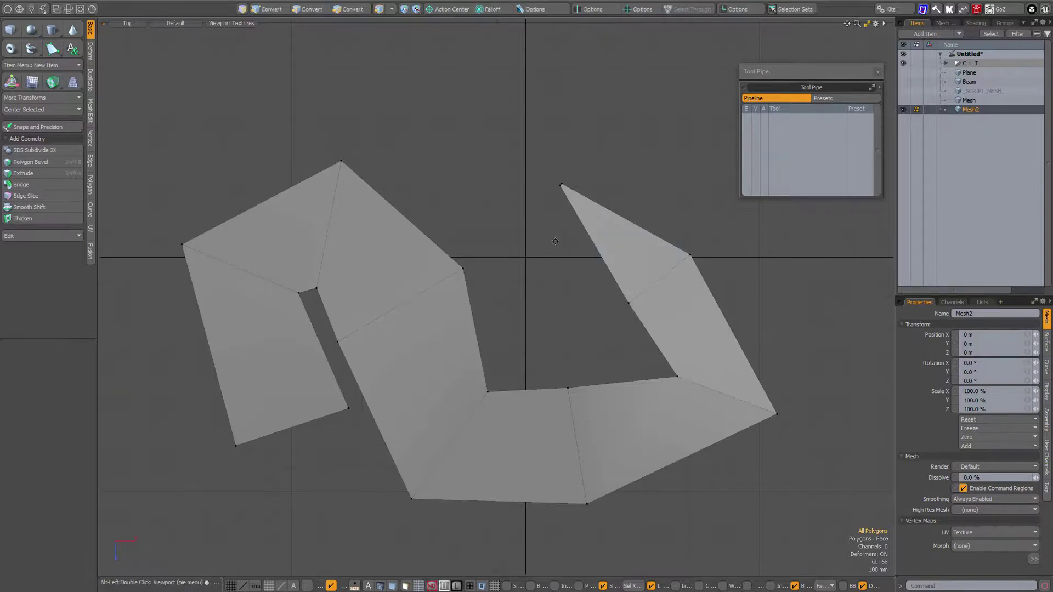
double_click(509, 265, "alt")
left_click(532, 242)
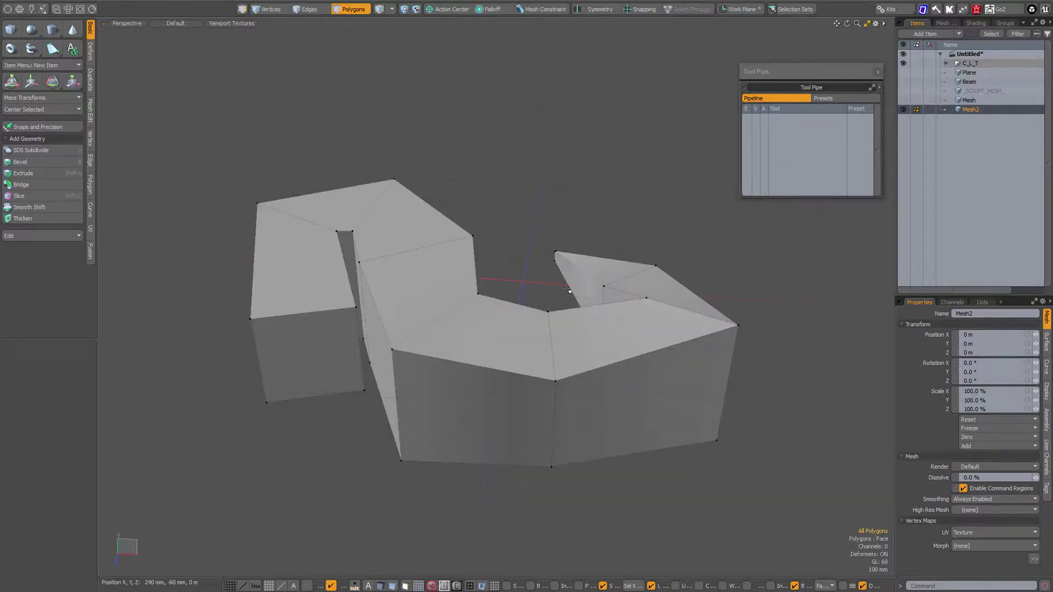
Convert the wall to a subdivision surface and add supporting edge loops around its sides and top to sharpen the edges.
key("Tab")
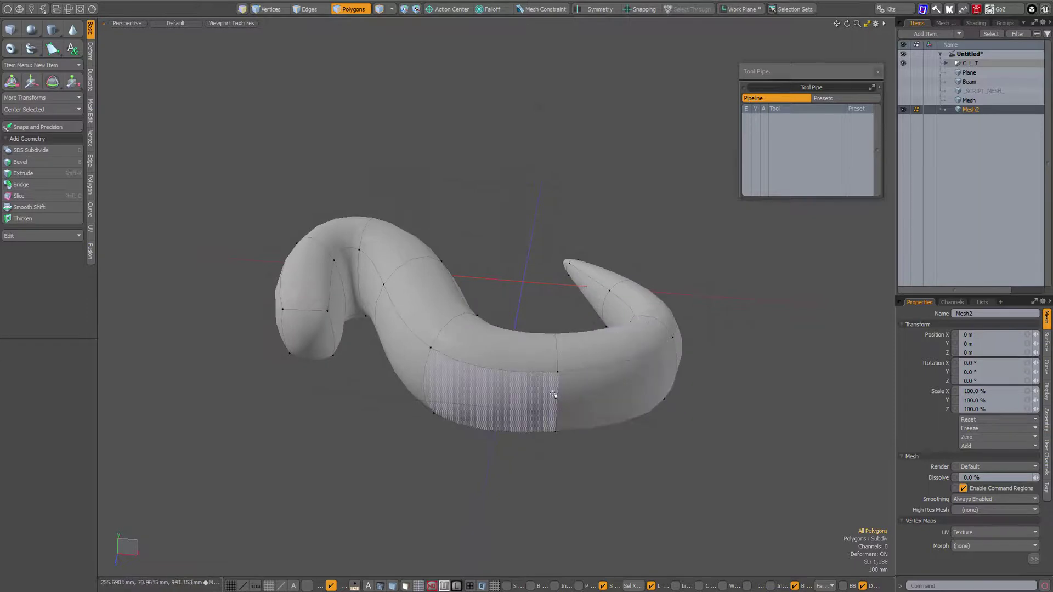
left_click_drag(554, 395, 615, 386)
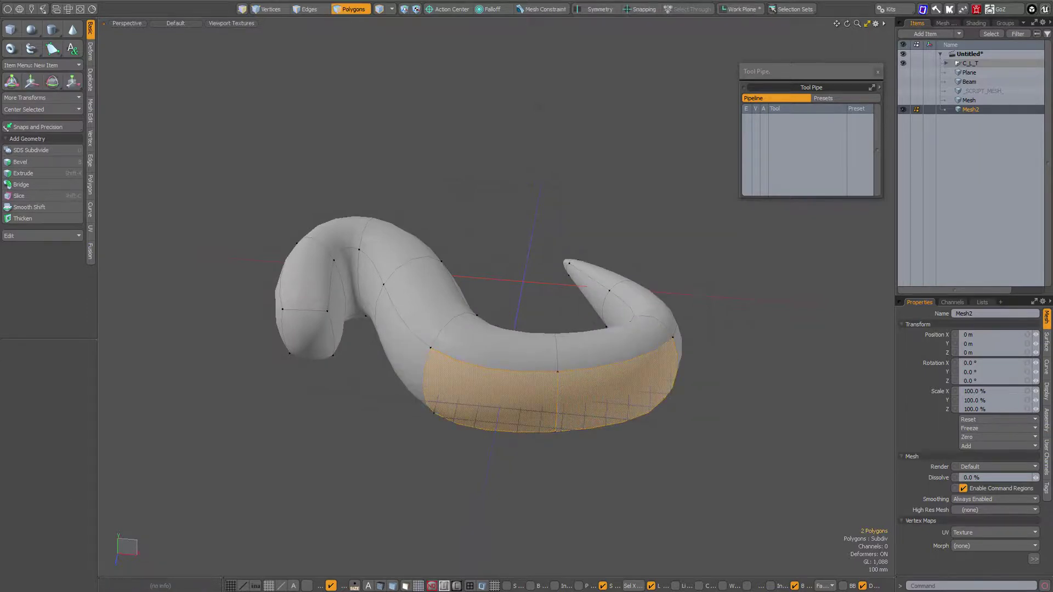
key("b")
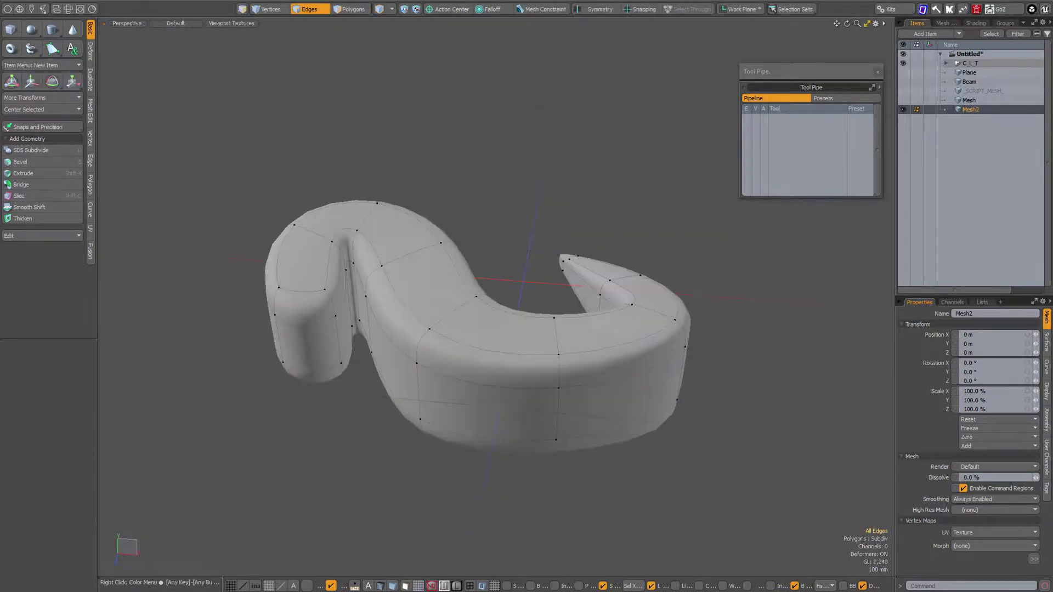
left_click(456, 320)
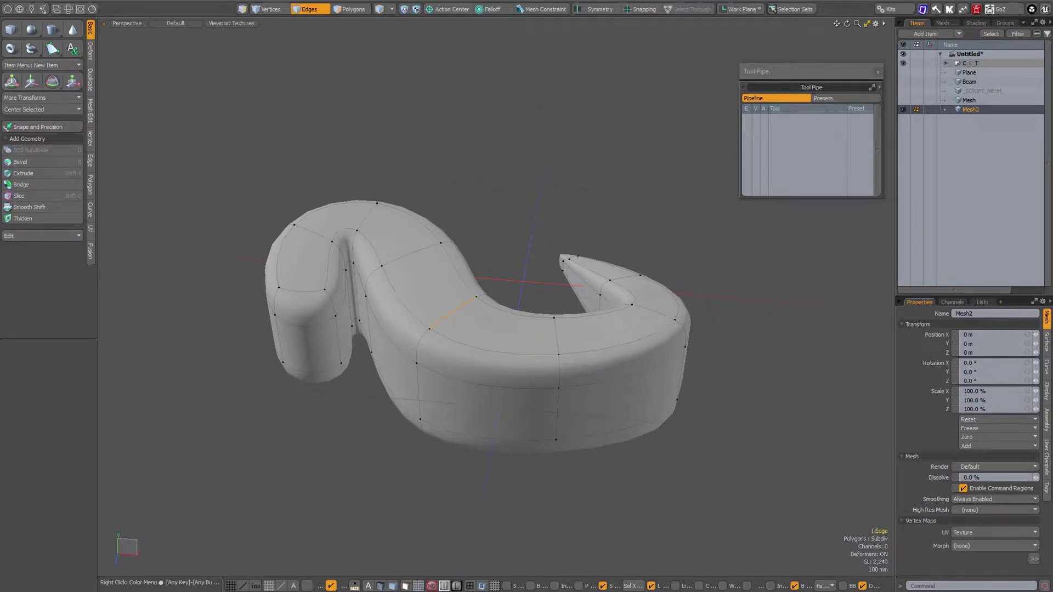
key("alt+c")
left_click_drag(582, 278, 585, 364, "alt")
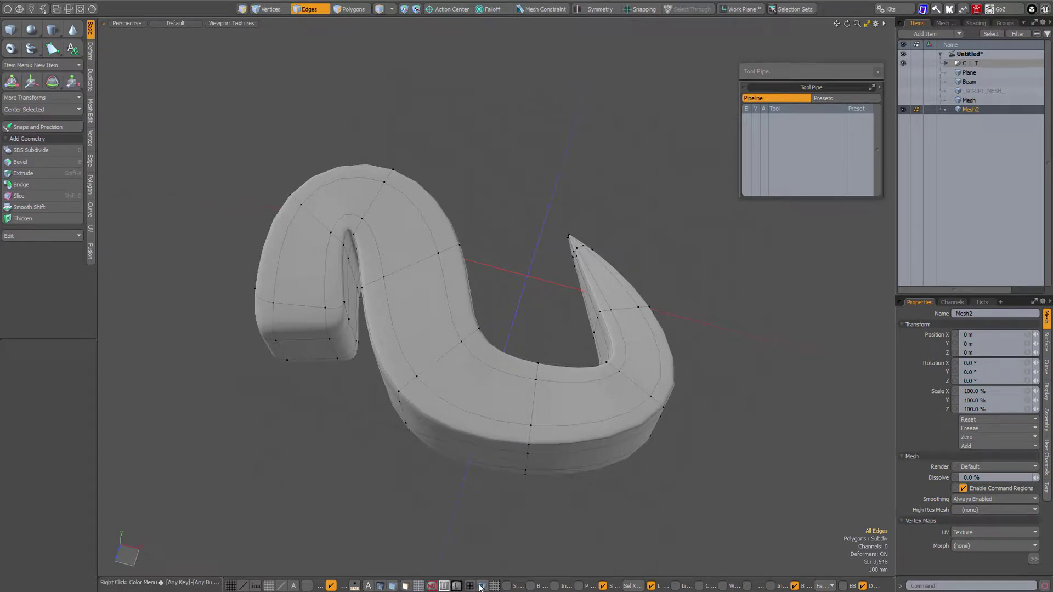
Hide the wall's wireframe and vertex overlay, and activate Rotate with a Path falloff.
left_click(331, 586)
mouse_move(494, 419)
left_mouse_down("alt")
mouse_move(475, 283)
mouse_move(510, 410)
left_mouse_up("alt")
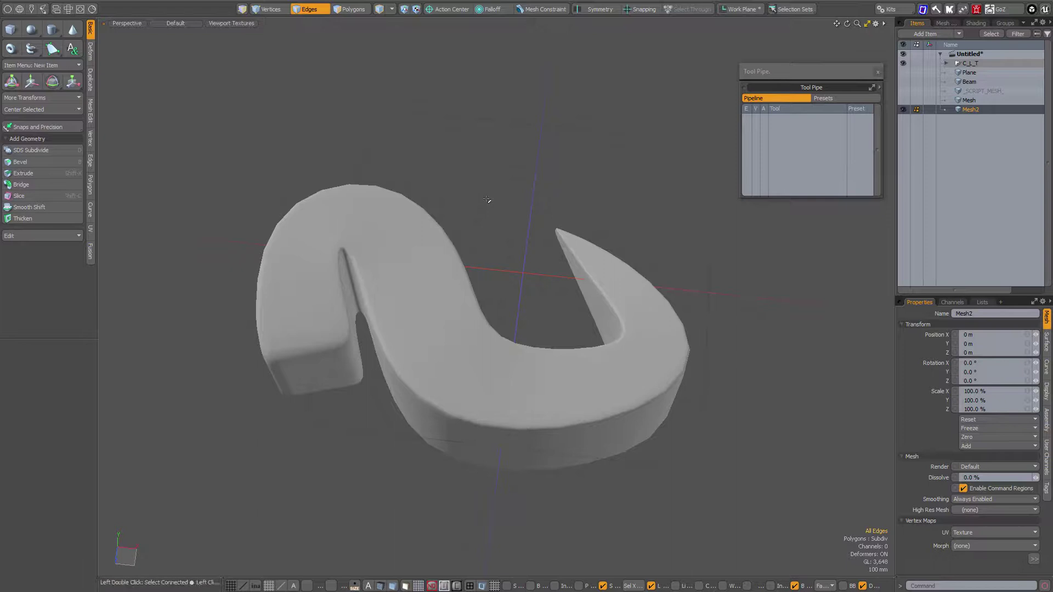
key("e")
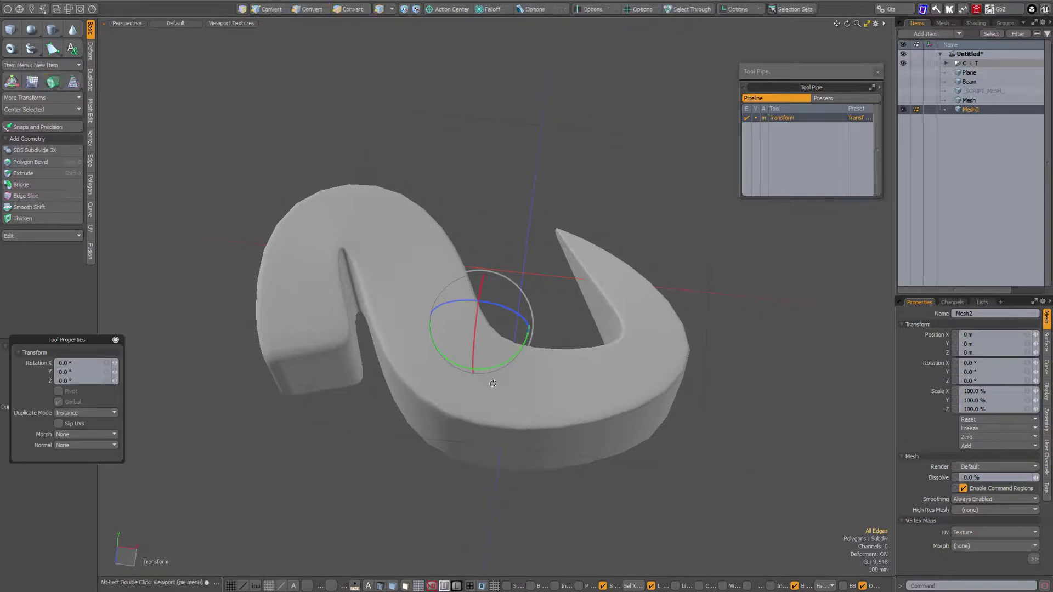
left_click_drag(494, 221, 488, 326, "alt")
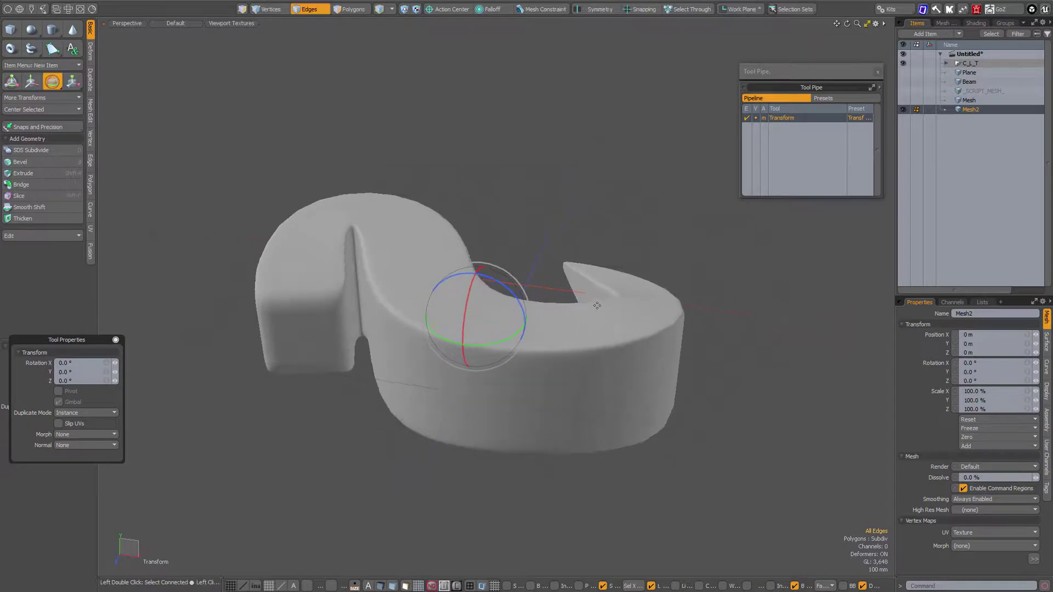
key("grave")
left_click(637, 306)
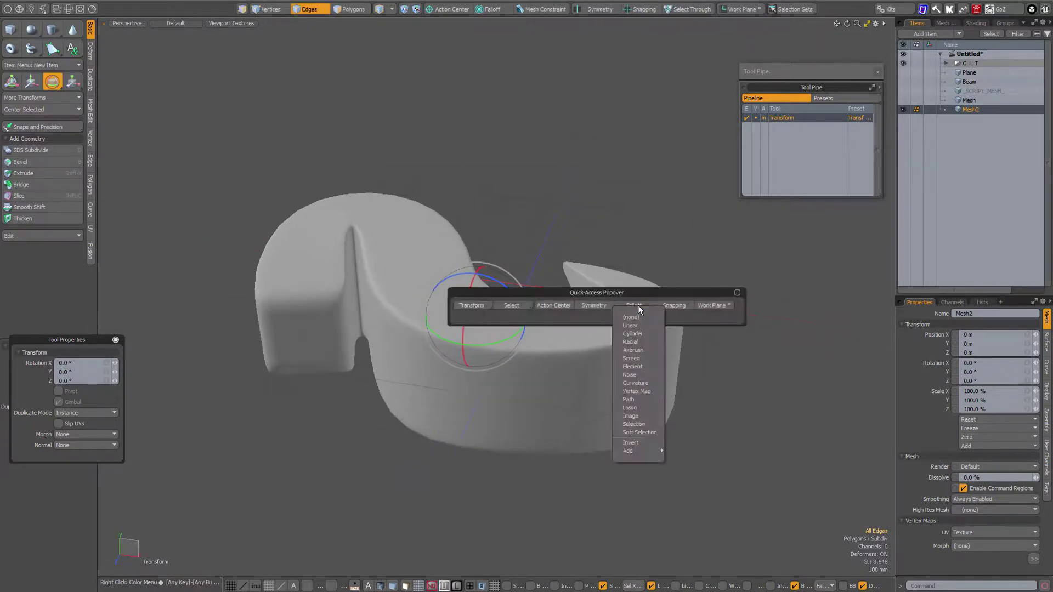
left_click(638, 399)
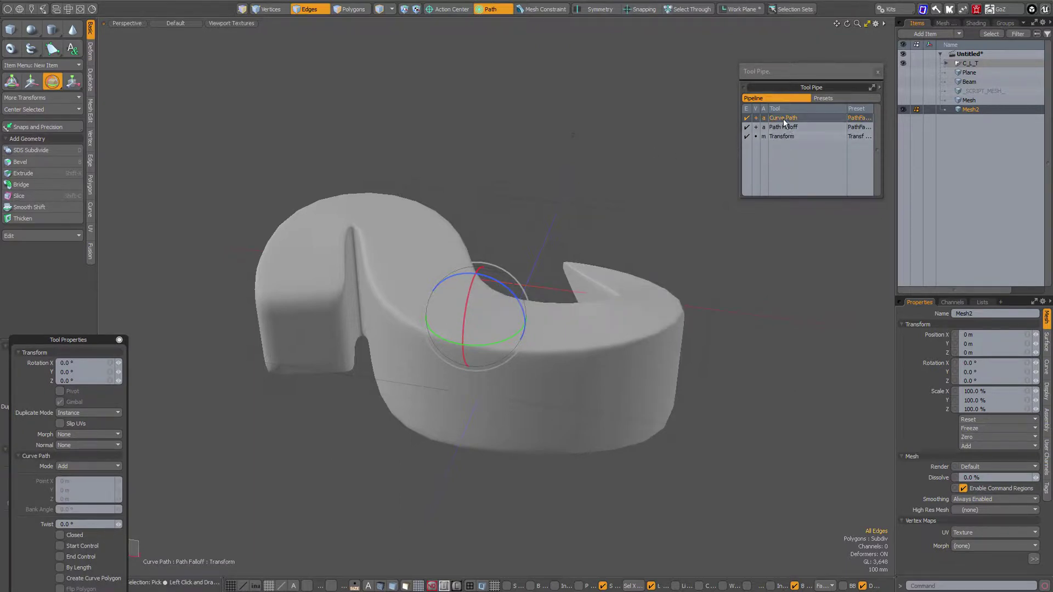
Make Curve Path the active tool and switch to the Top view.
left_click_drag(582, 324, 634, 334, "alt")
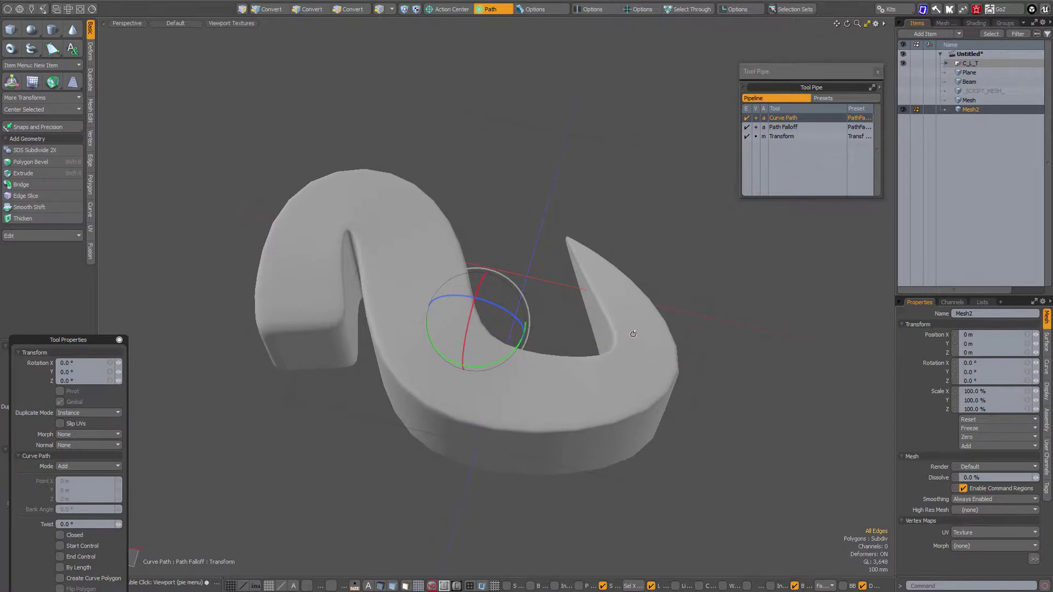
double_click(633, 334, "alt")
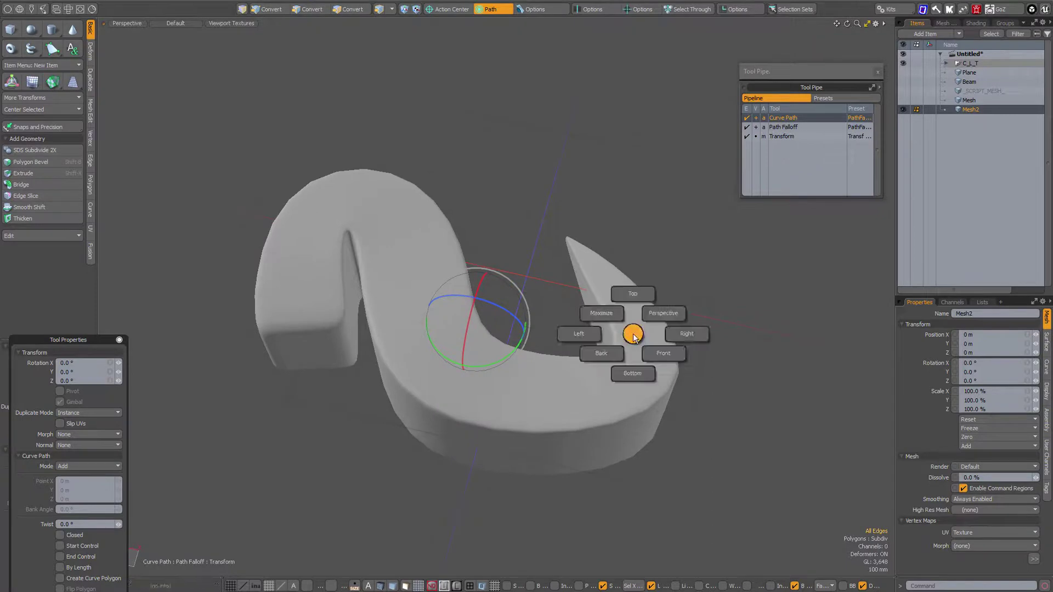
left_click(633, 295)
left_click(285, 415)
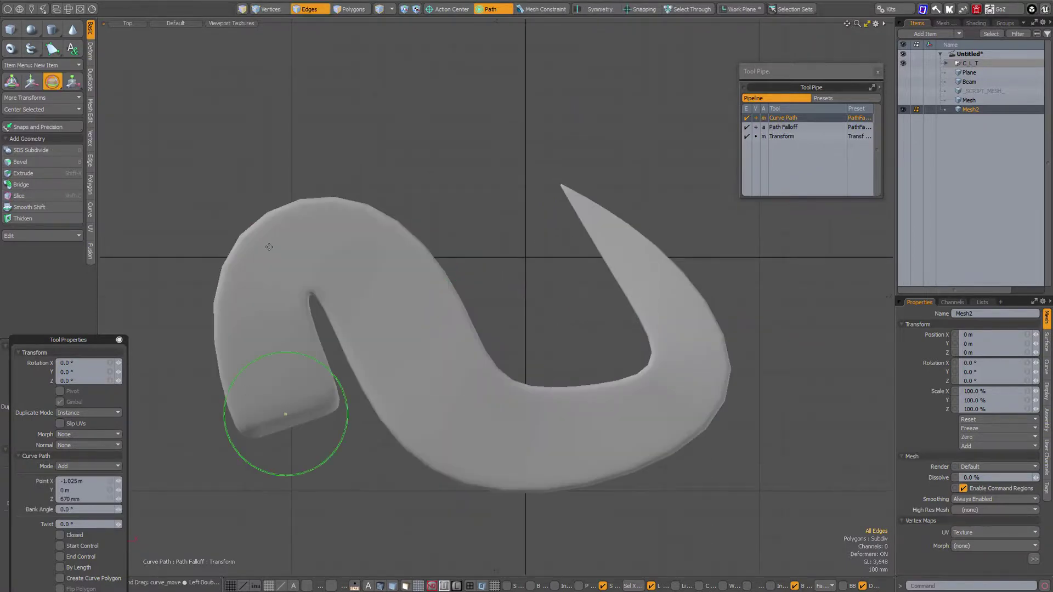
left_click(259, 256)
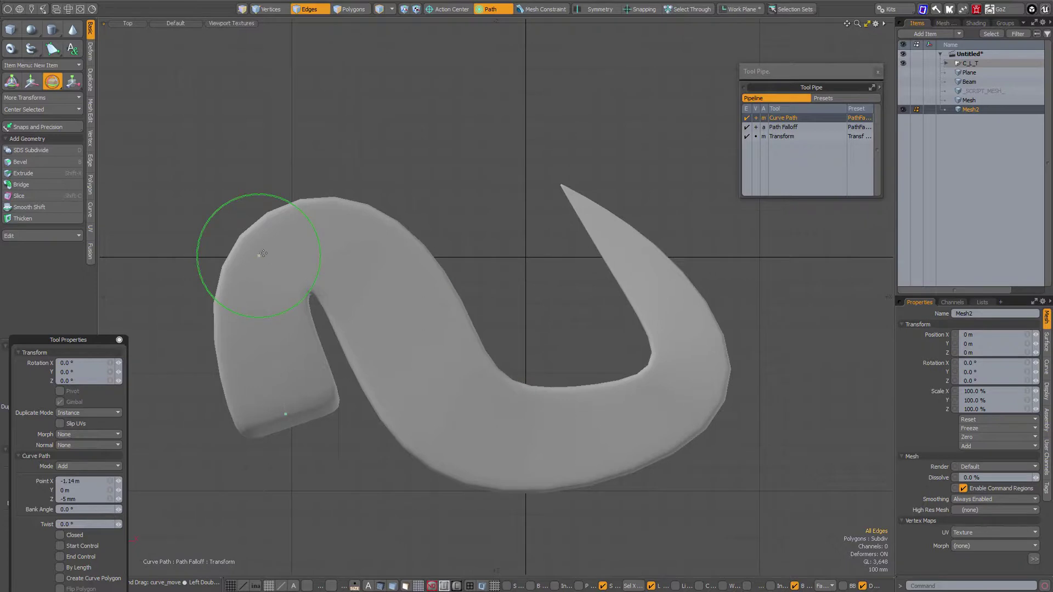
left_click(391, 267)
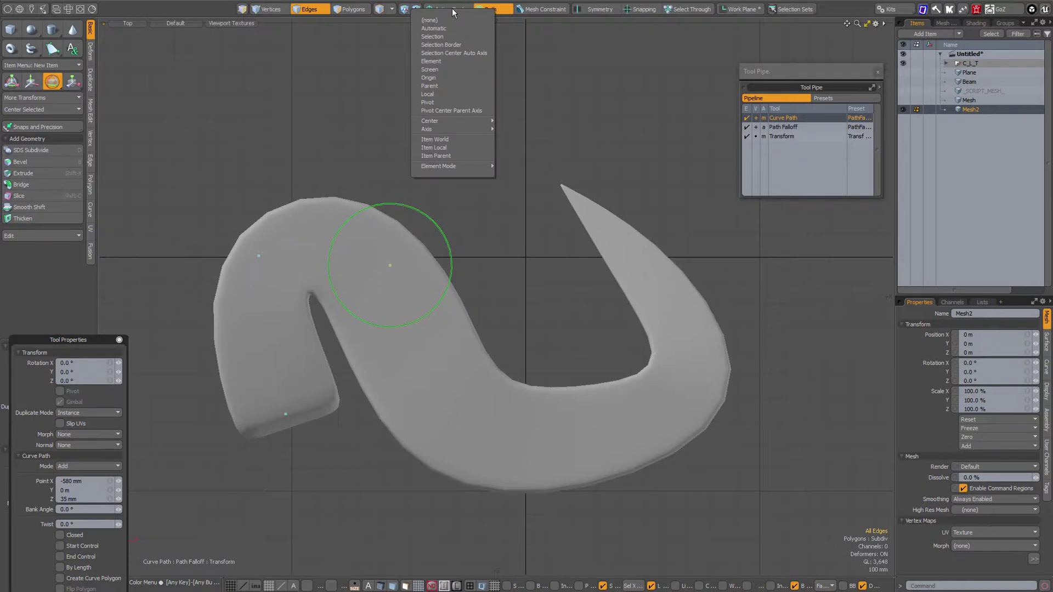
Set the action center to Origin and place nine path points along the wall, from about X -1.035 m, Z 700 mm to X 145 mm, Z -325 mm.
left_click(440, 78)
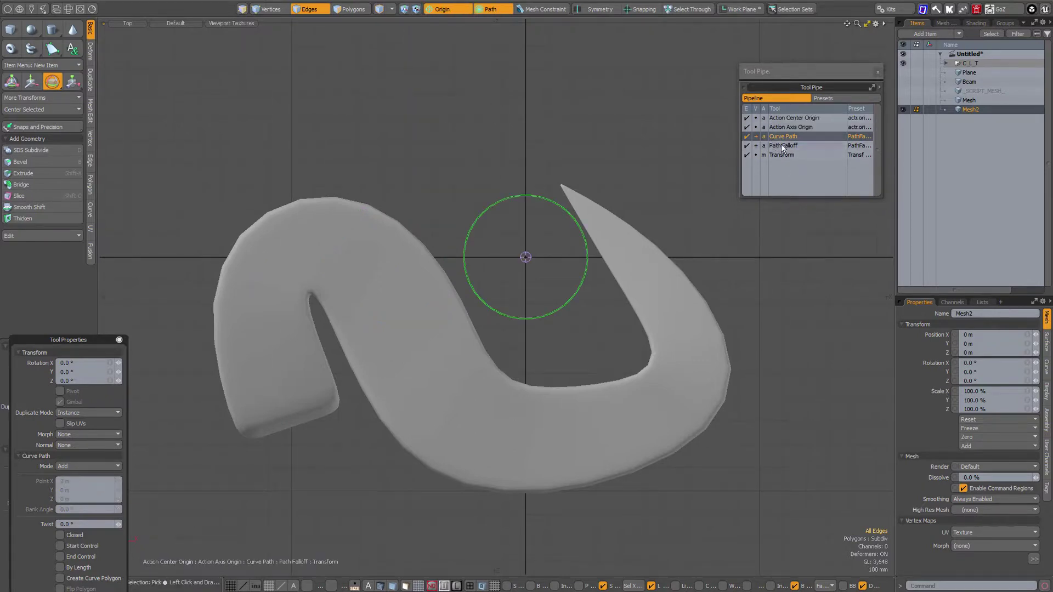
left_click(283, 421)
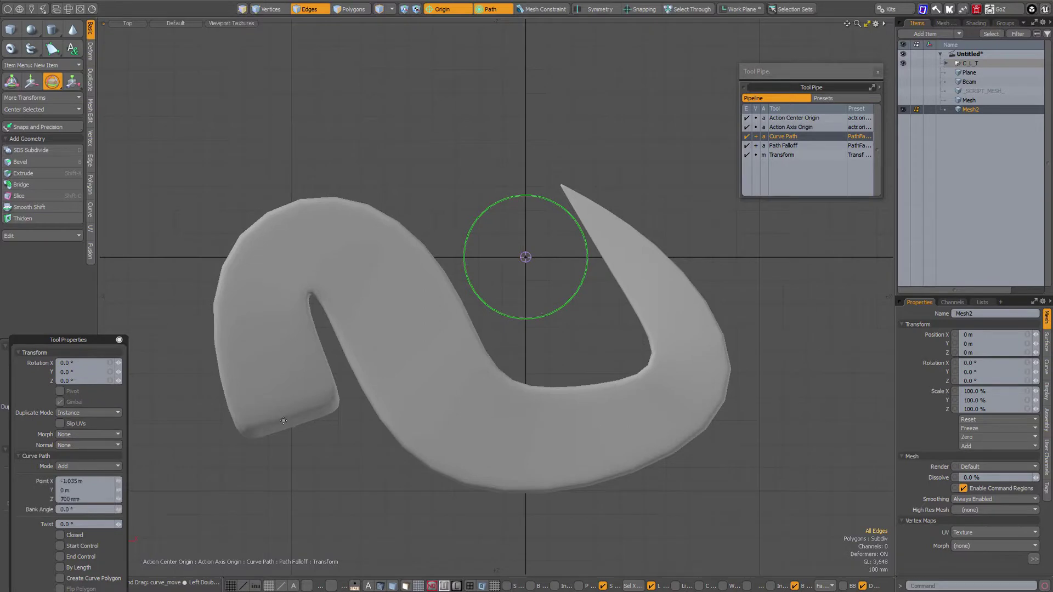
left_click(259, 323)
left_click(290, 243)
left_click(403, 340)
left_click(628, 439)
left_click(689, 349)
left_click(615, 236)
left_click(560, 181)
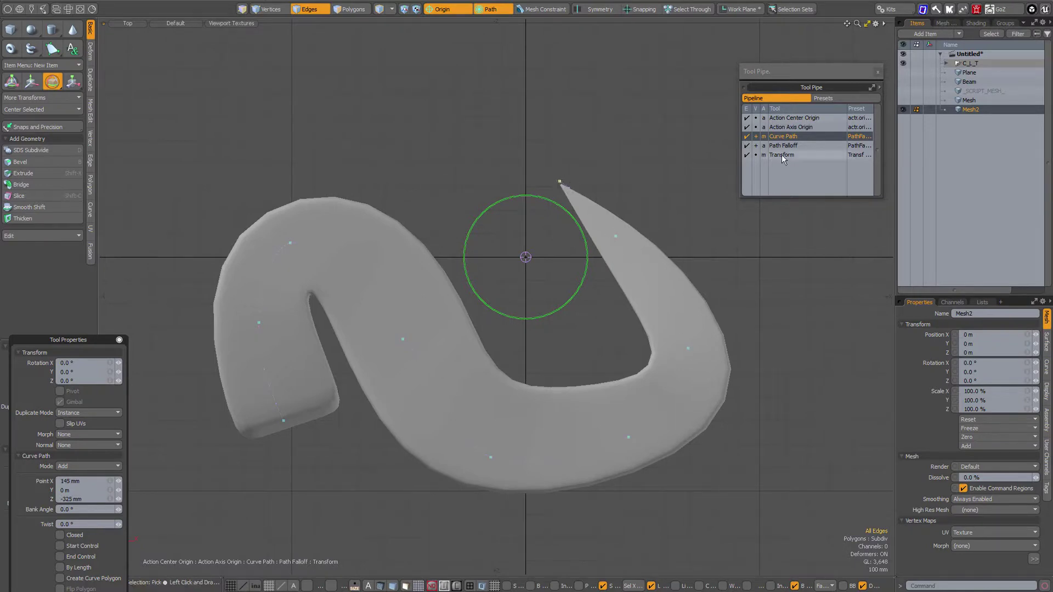
Activate Transform and rotate the wall about -51° around the Y axis using the Path falloff.
left_click(782, 155)
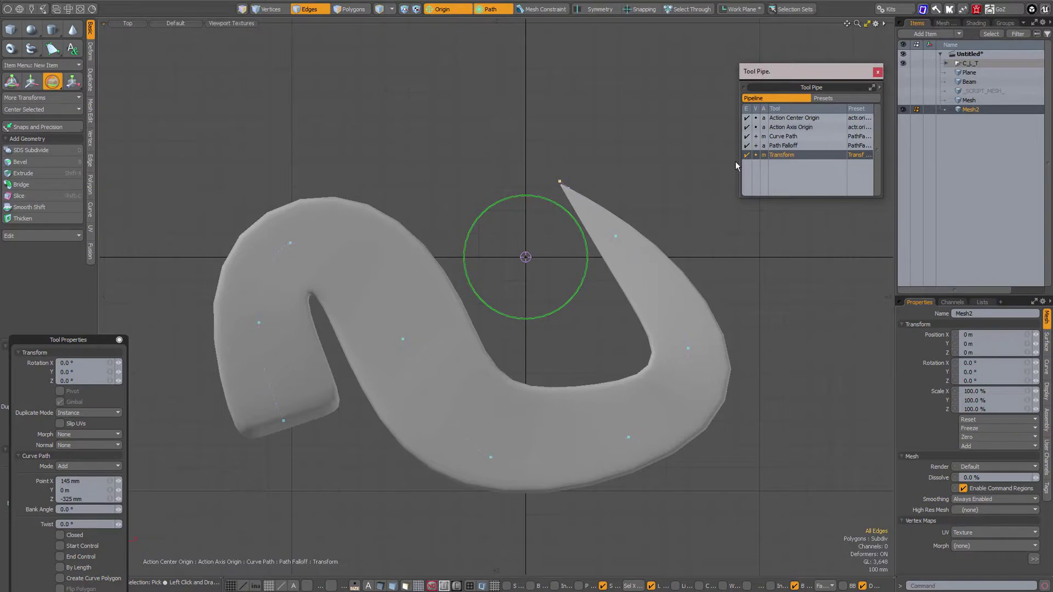
left_click_drag(576, 225, 571, 268)
left_click_drag(72, 340, 73, 247)
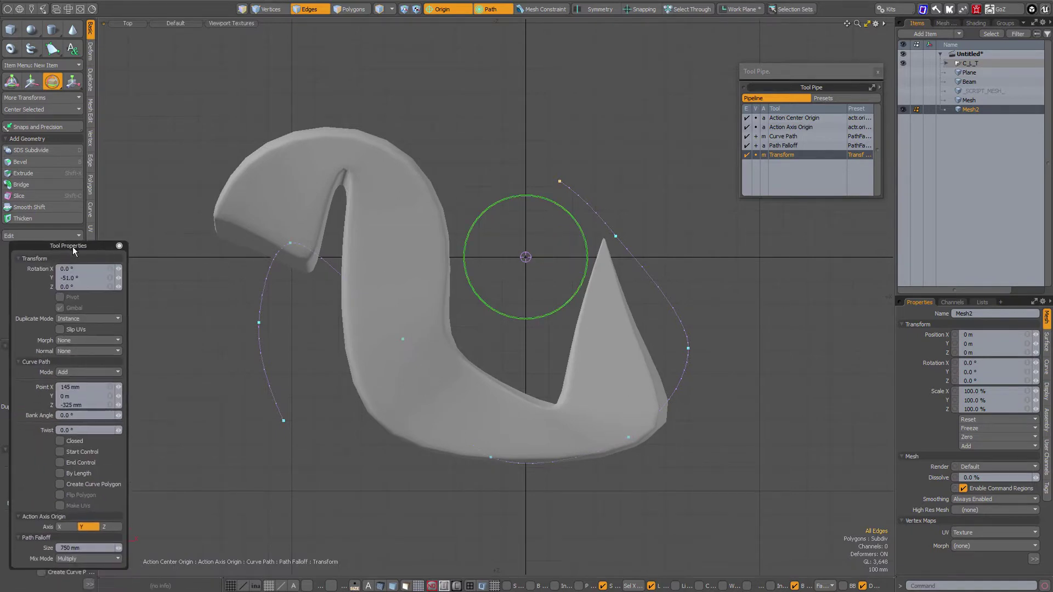
Try Path falloff sizes of 500 mm and 1 m on the rotated wall.
left_click(57, 547)
type("500")
key("Return")
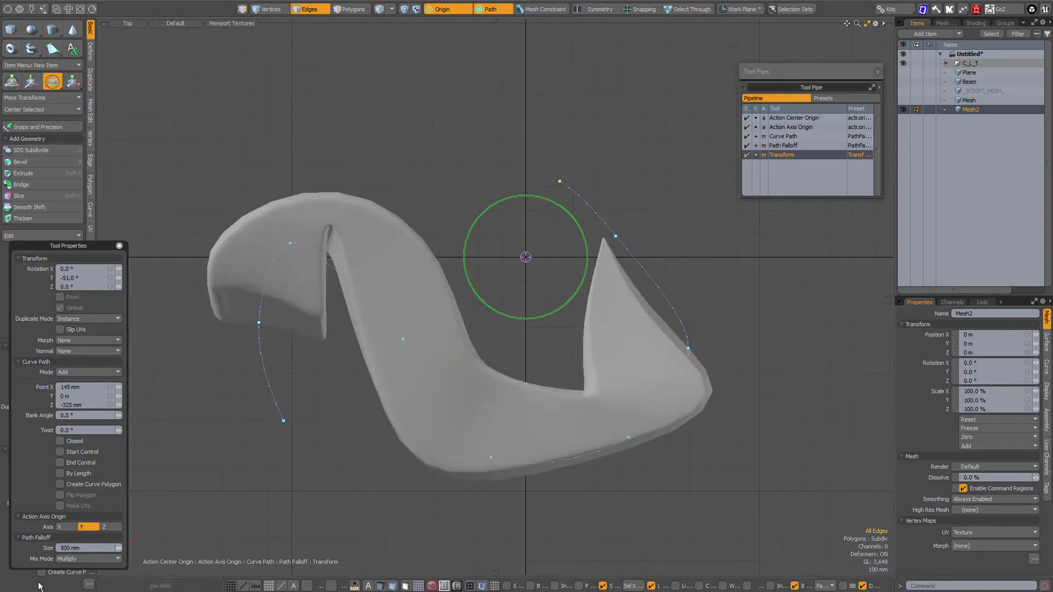
left_click(58, 548)
type("1000")
key("Return")
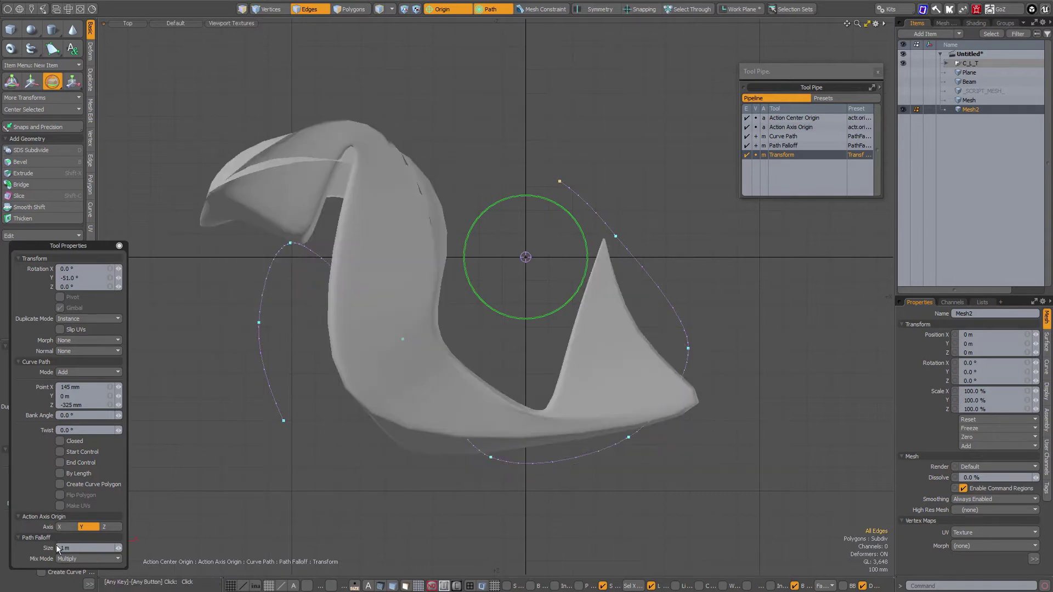
Set the Path falloff size to 500 mm.
left_click(75, 547)
type("500")
key("Return")
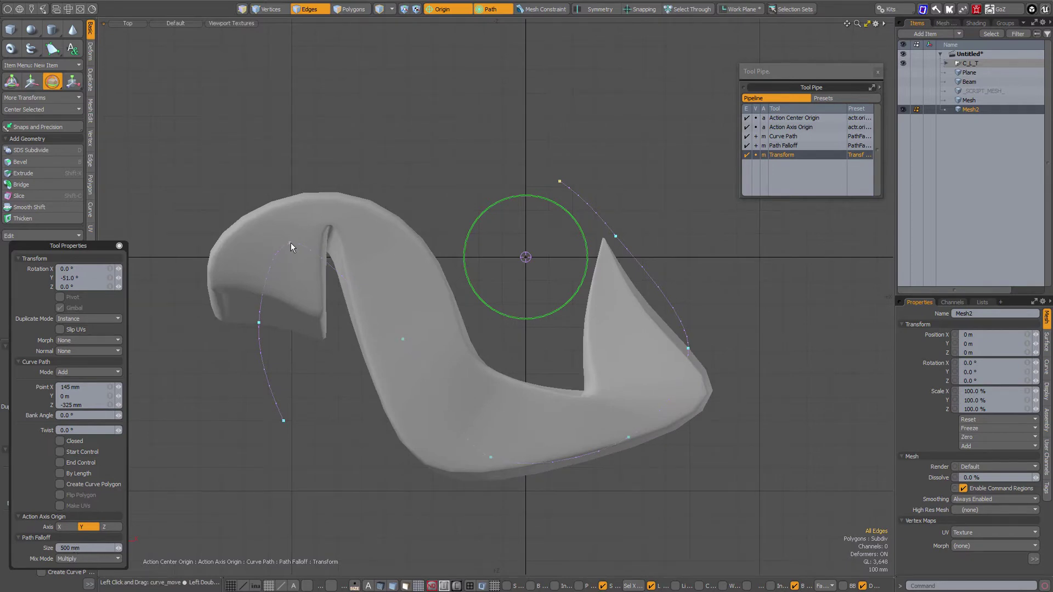
Reshape the path around the wall's curled left end, moving its last two points to about X -1.24 m, Z 175 mm and X -1.155 m, Z 500 mm.
left_click_drag(291, 243, 293, 219)
left_click_drag(259, 328, 235, 299)
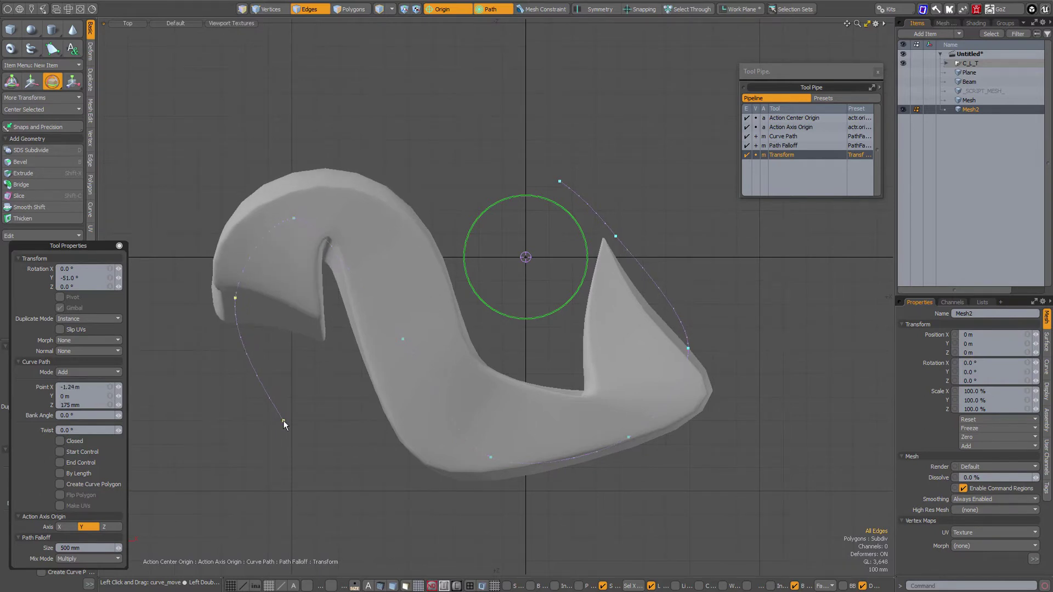
left_click_drag(283, 420, 255, 374)
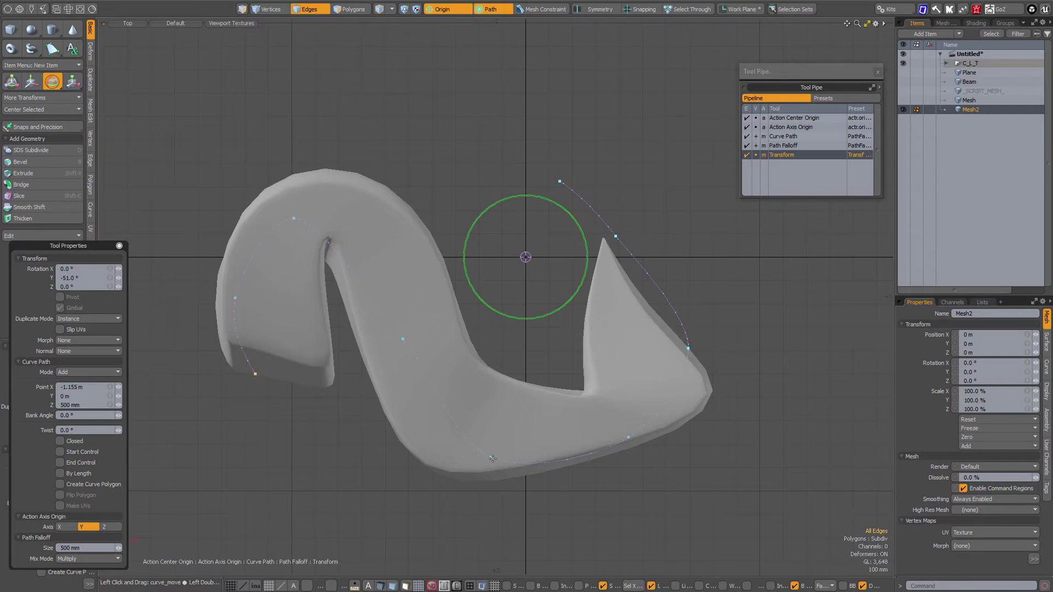
Move the three path points along the wall's lower bend to about X -235, Z 810 mm; X 295, Z 655 mm; and X 645, Z 490 mm.
left_click_drag(490, 457, 471, 446)
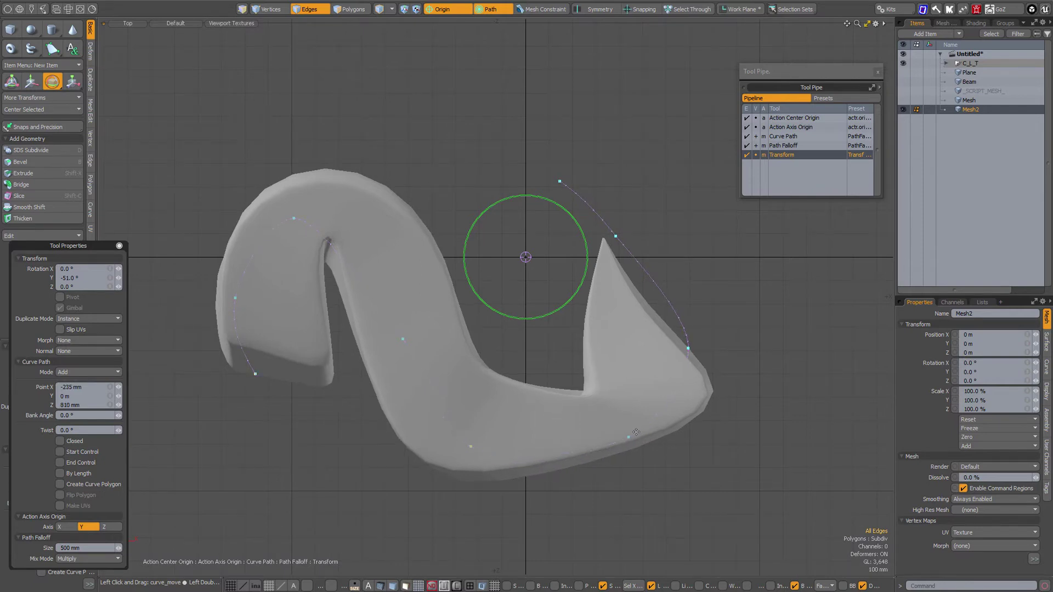
left_click_drag(629, 438, 598, 409)
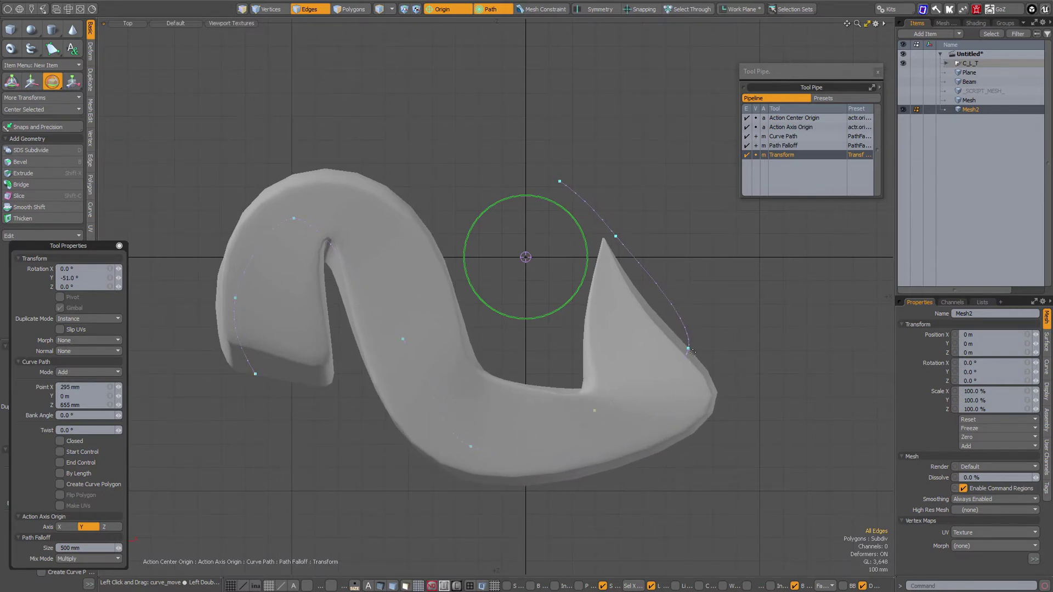
left_click_drag(692, 353, 681, 377)
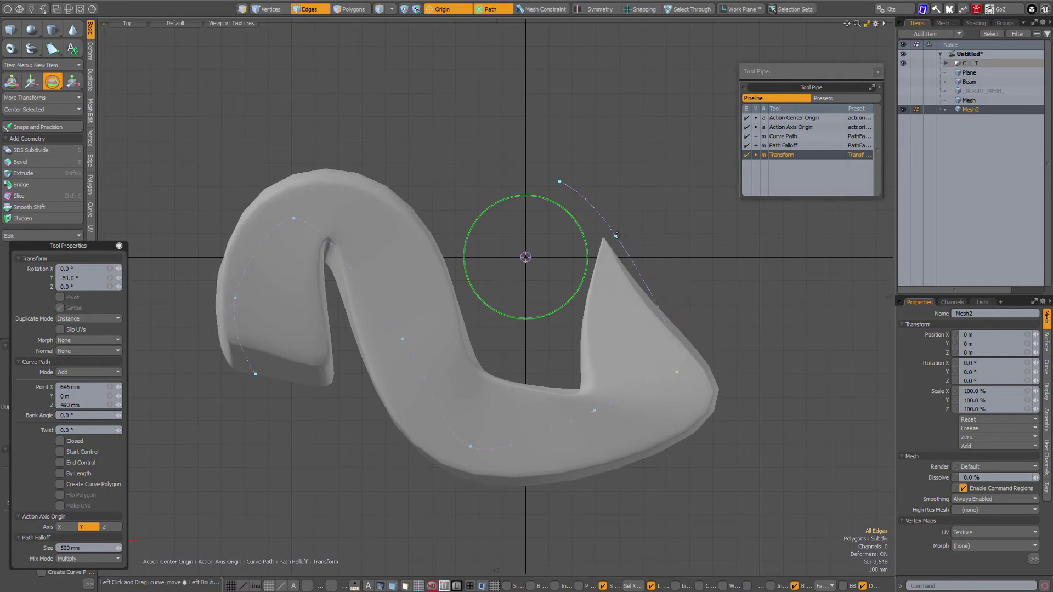
Move the right end's last two path points to about X 580, Z -30 mm and X 310, Z -230 mm, and drop Transform, the falloff and action center.
left_click_drag(617, 236, 661, 250)
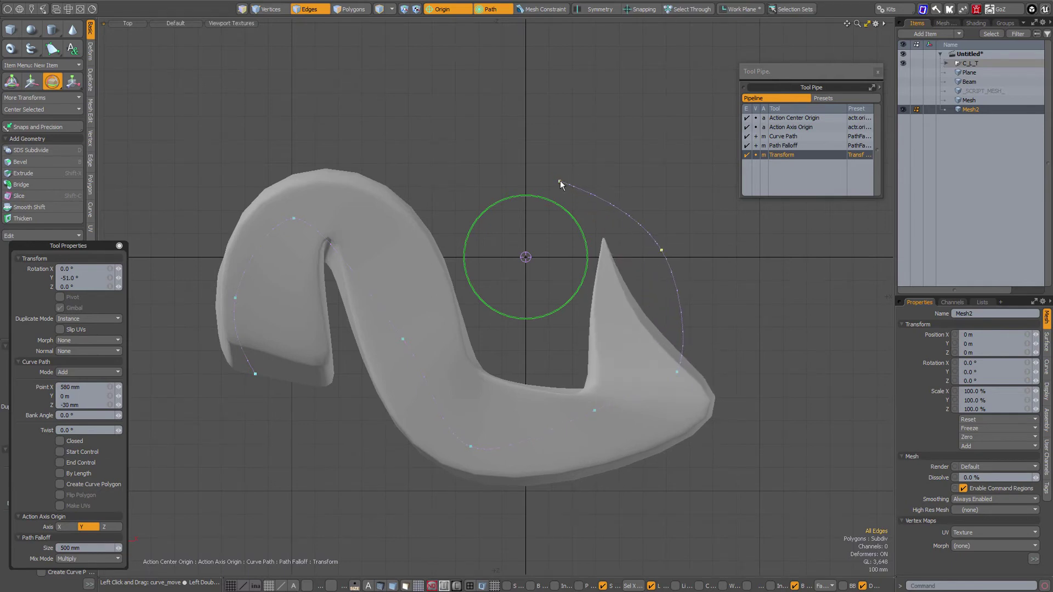
left_click_drag(560, 182, 598, 204)
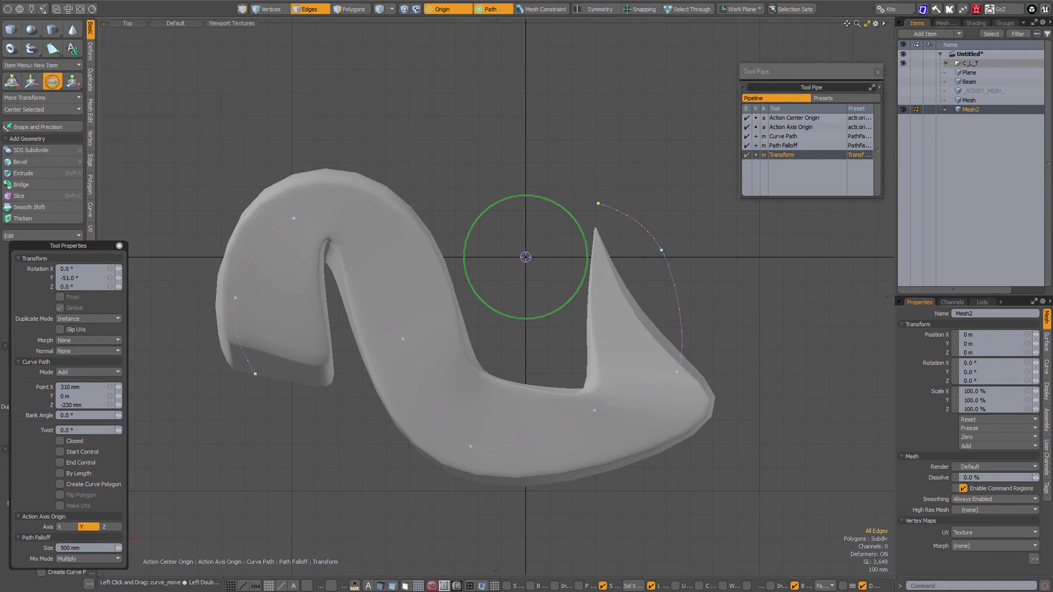
key("space")
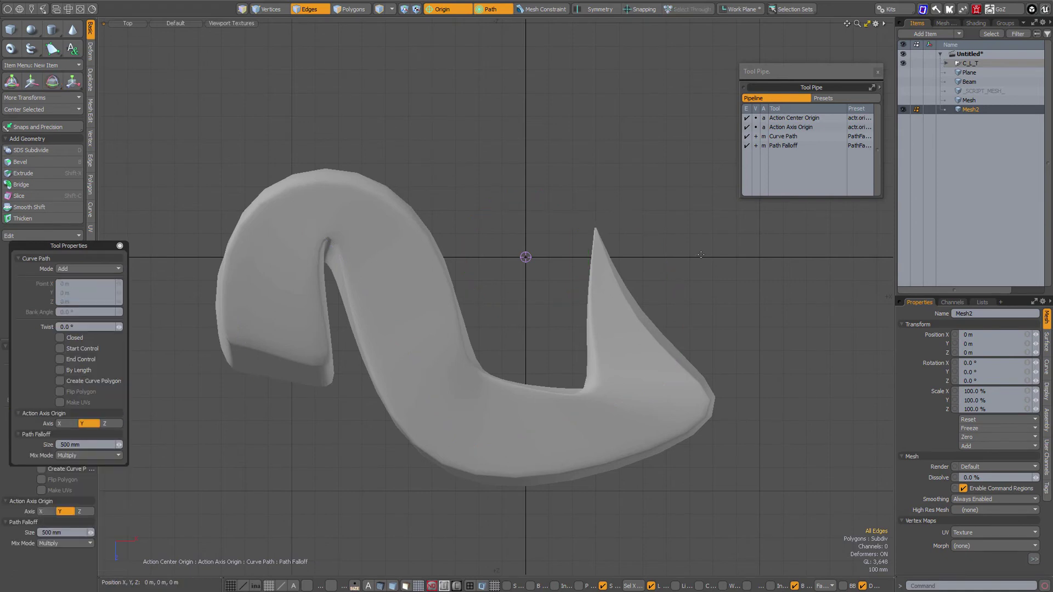
key("space")
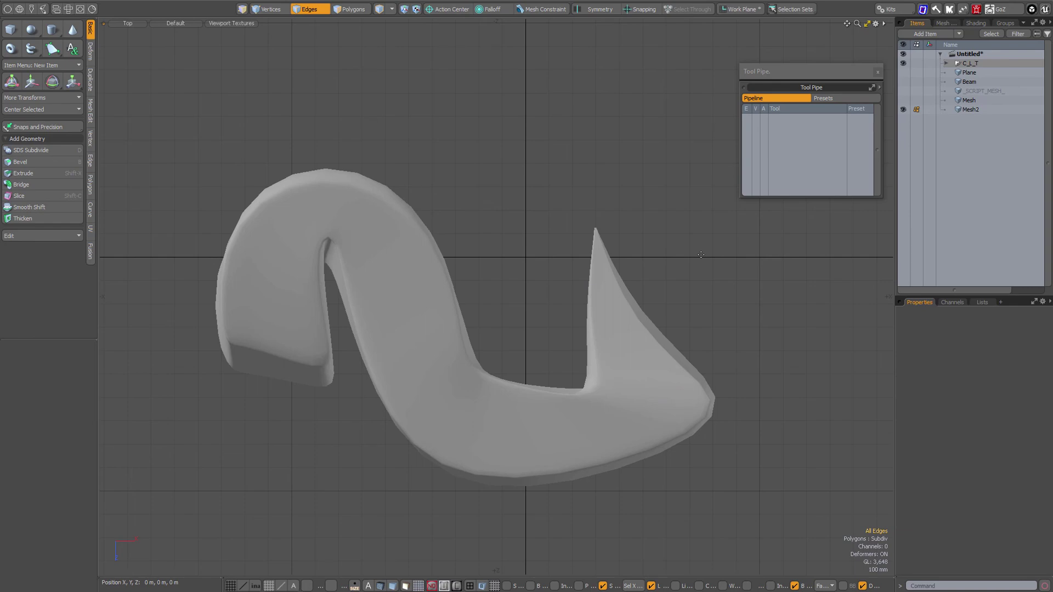